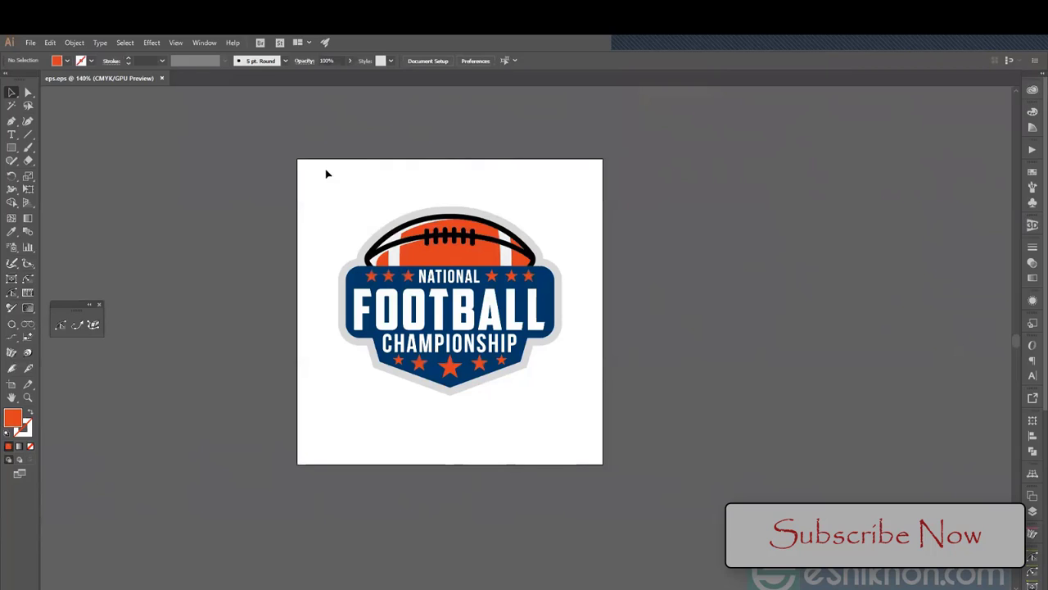
drag(325, 171, 584, 472)
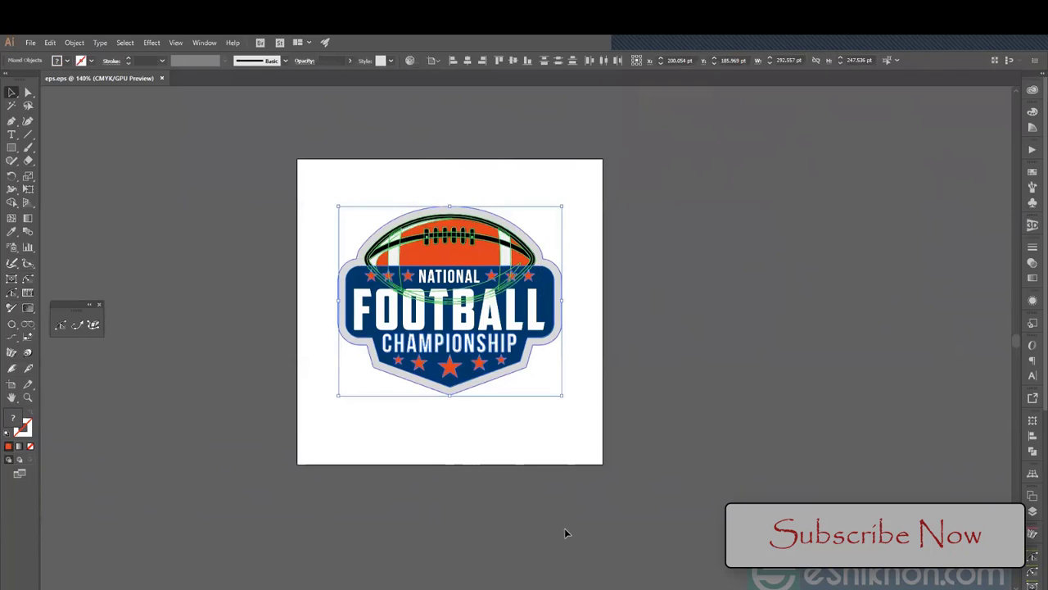
click(565, 532)
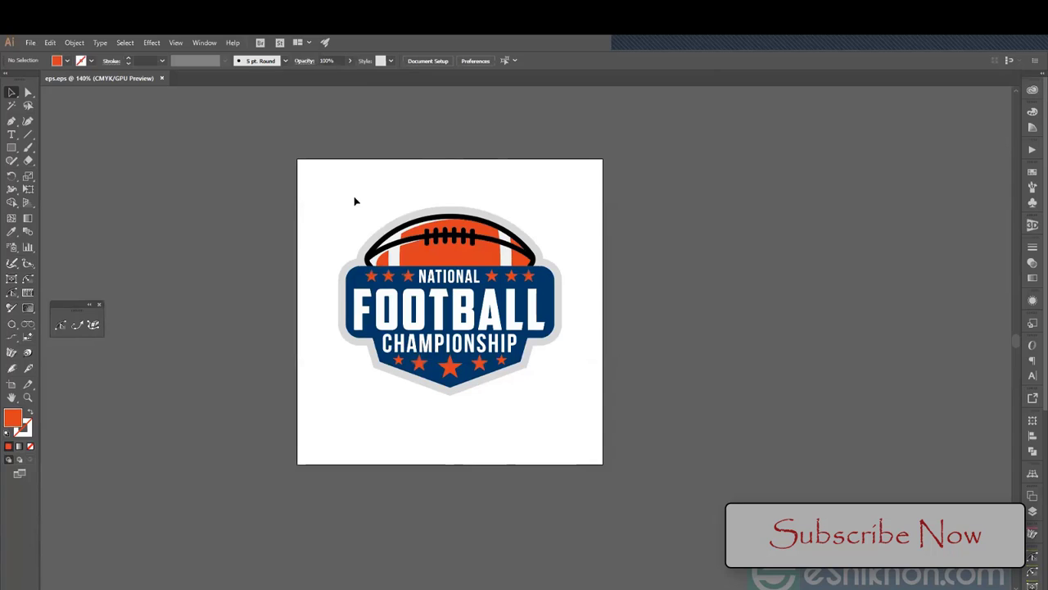
drag(339, 187, 579, 422)
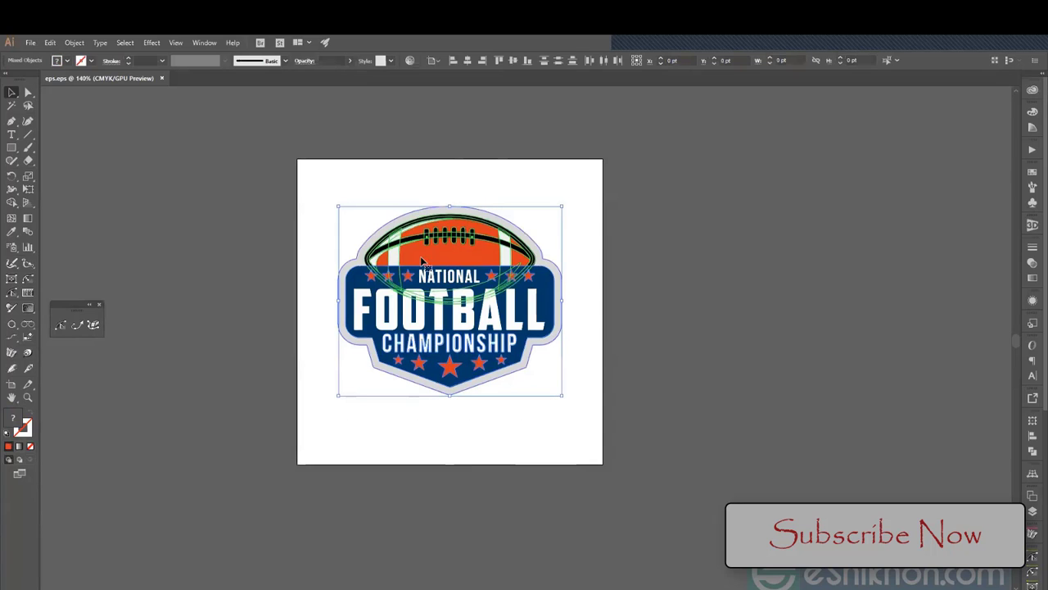
click(323, 227)
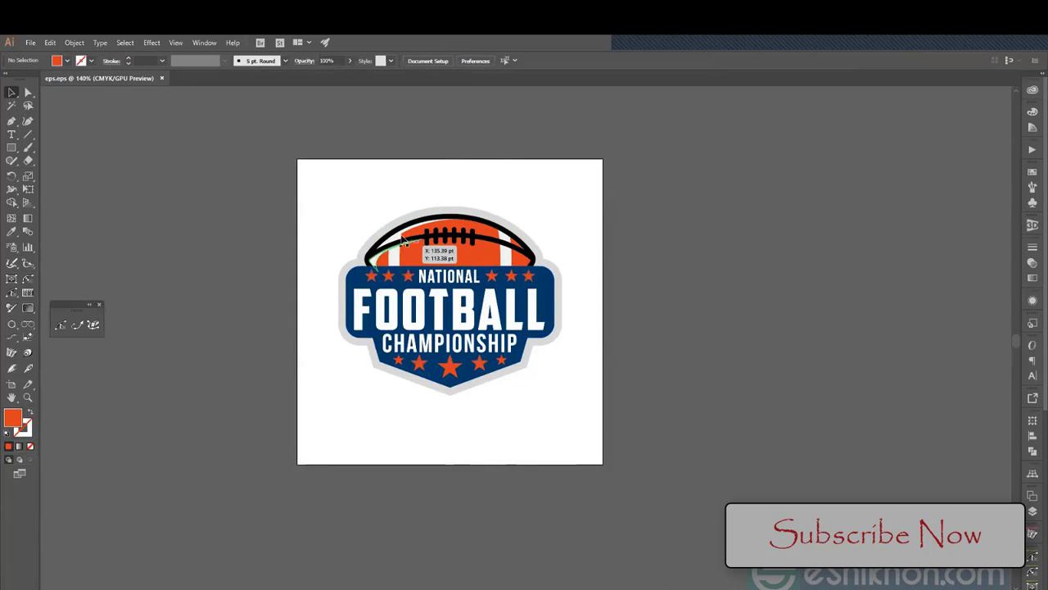
drag(358, 187, 558, 429)
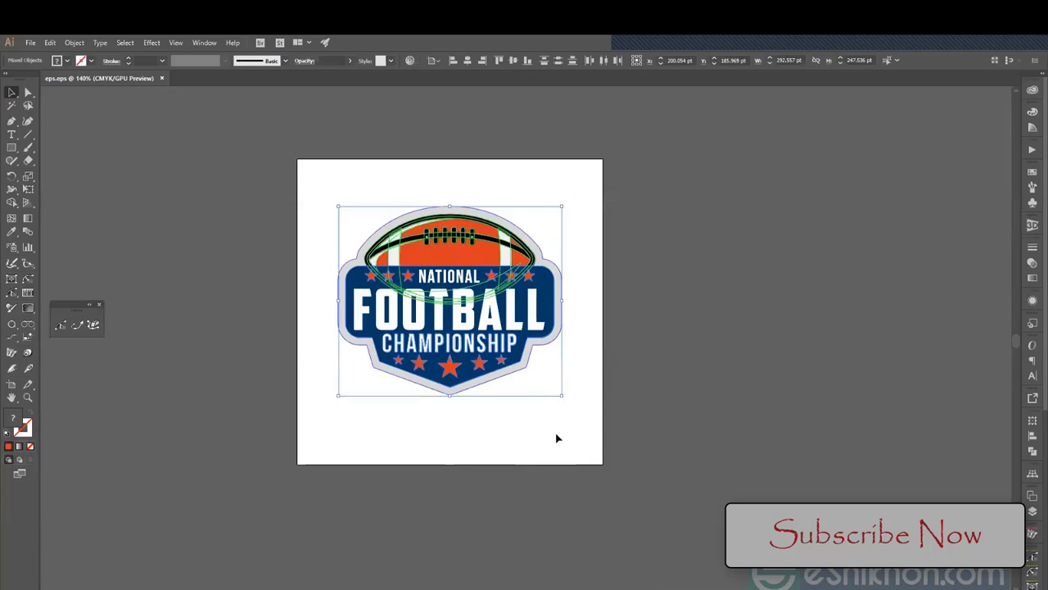
click(557, 438)
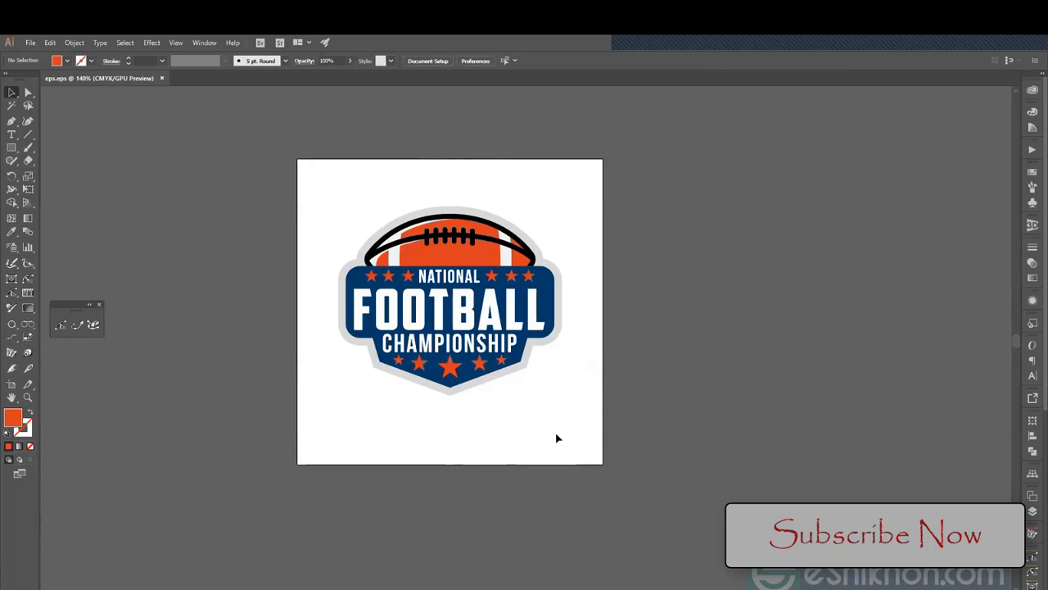
drag(328, 196, 588, 484)
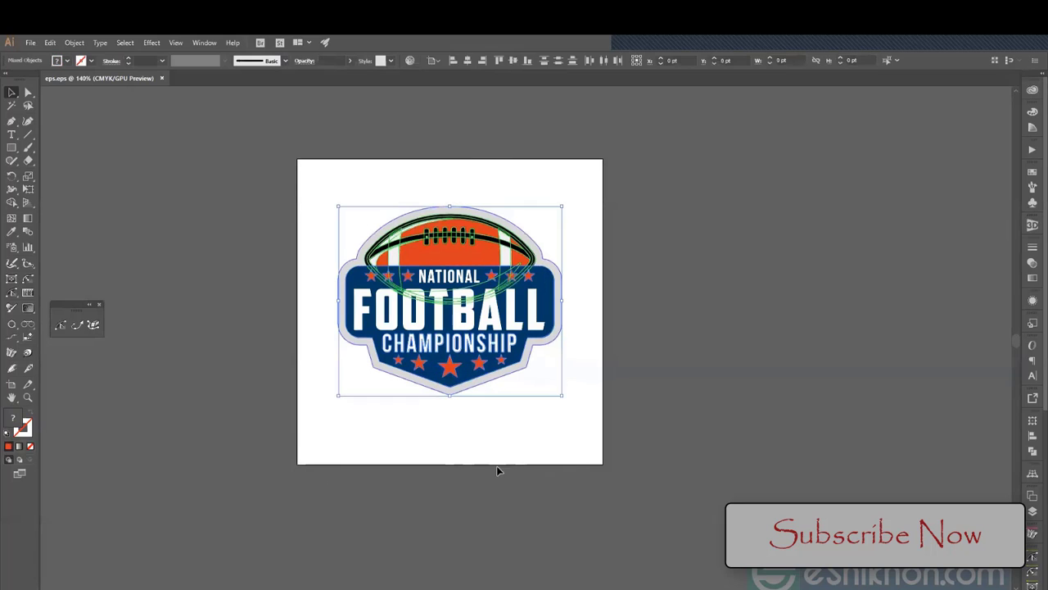
click(497, 469)
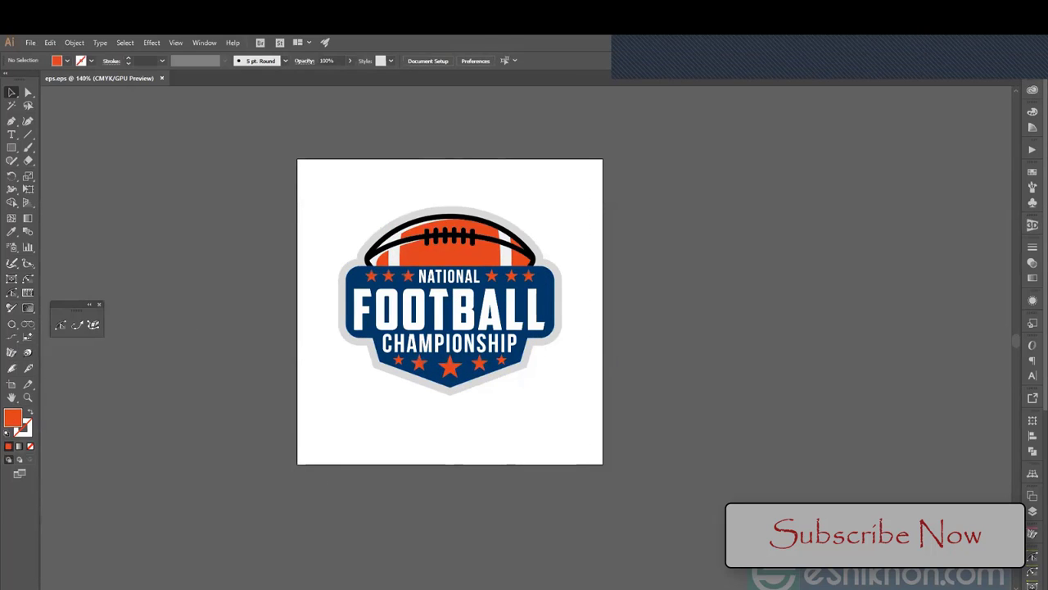
key(alt+Tab)
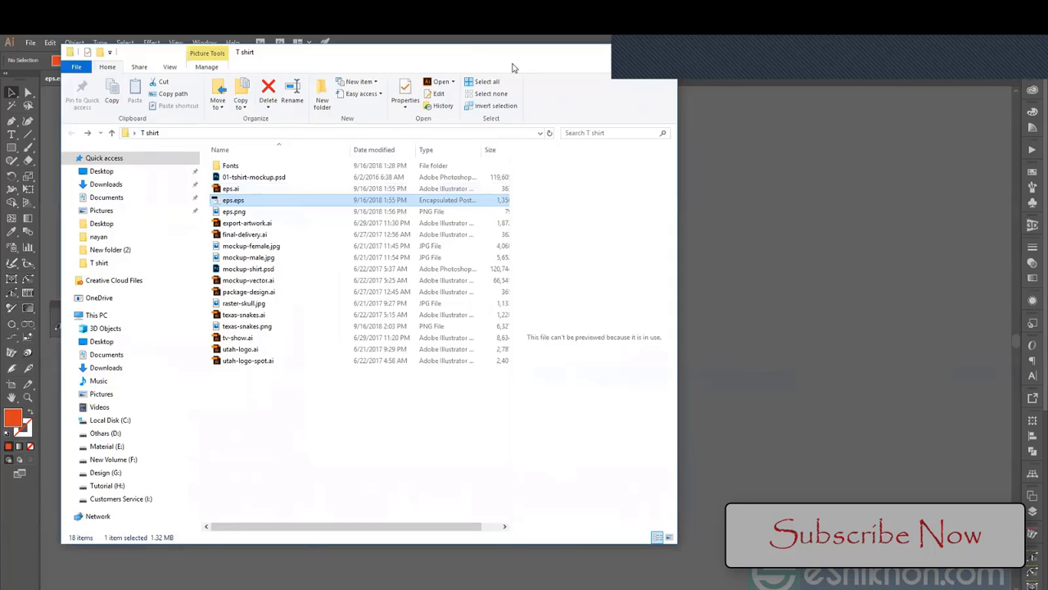
click(614, 51)
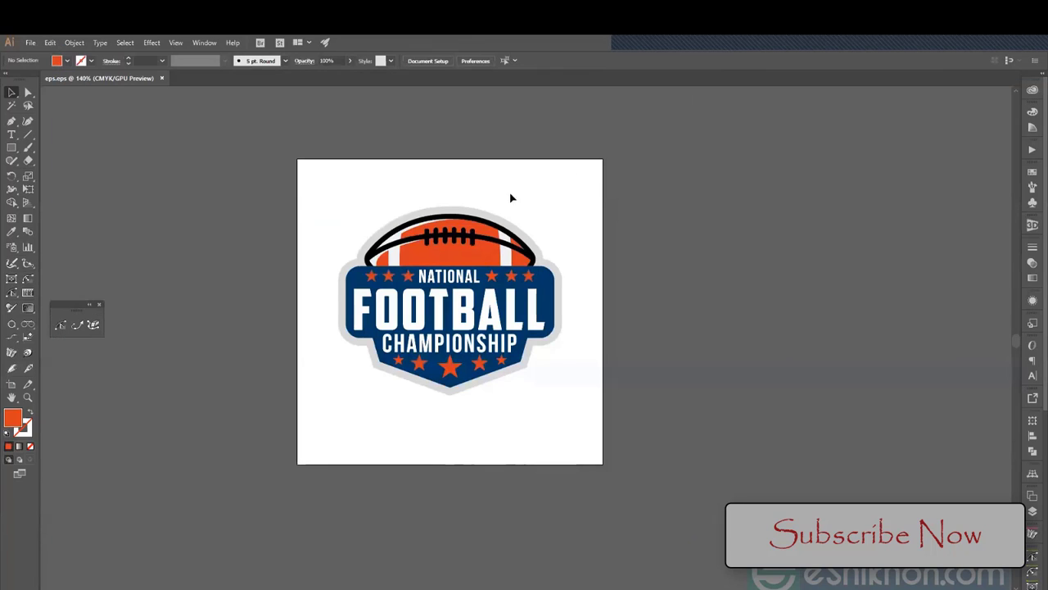
drag(306, 189, 594, 475)
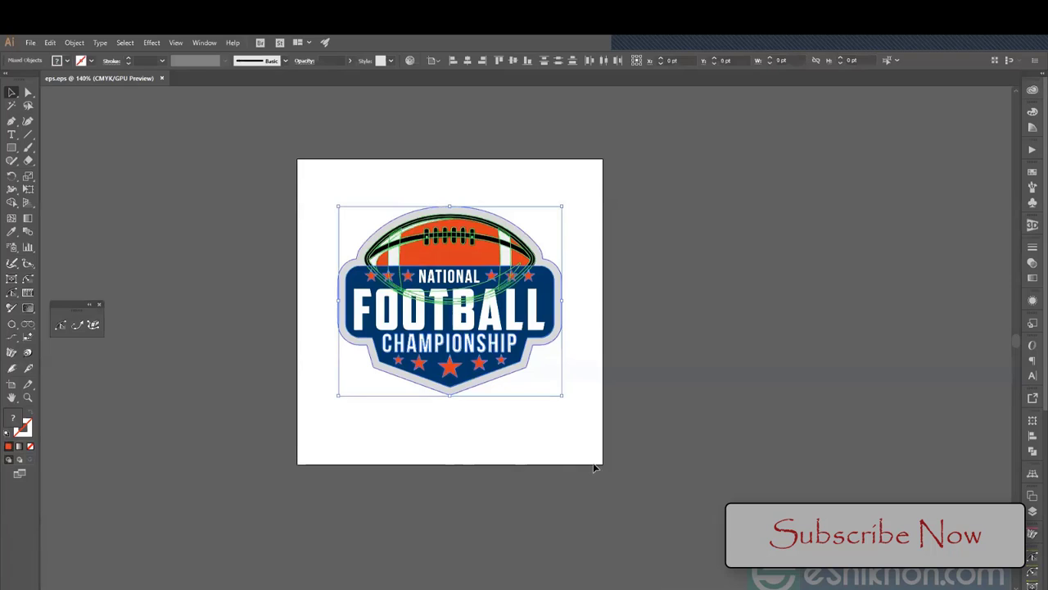
click(587, 455)
- Copy the entire football logo and paste it into a new 800 x 600 pixel RGB document
drag(322, 159, 590, 437)
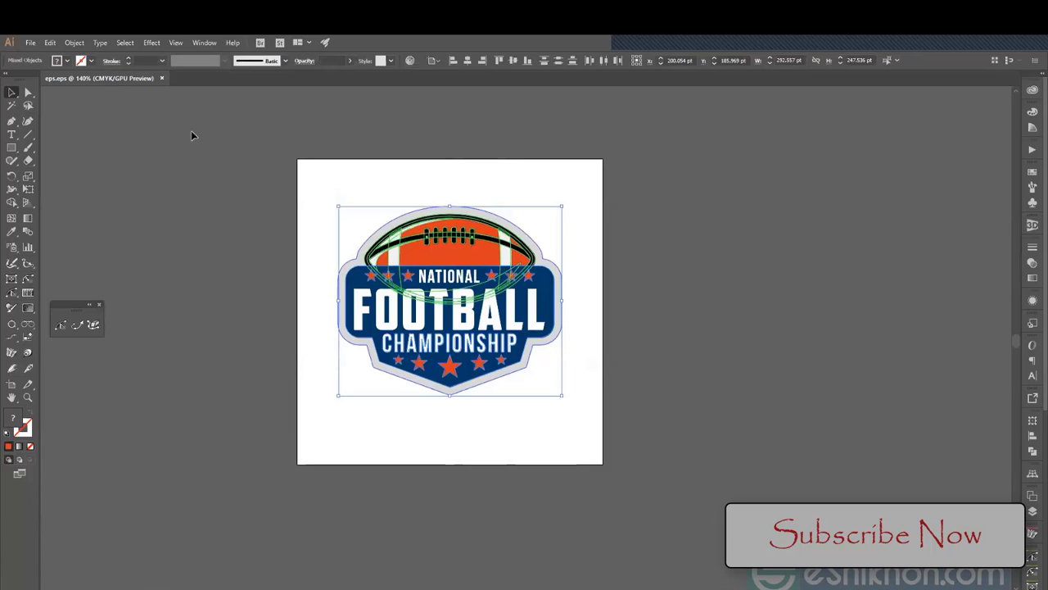
key(ctrl+c)
click(30, 42)
click(45, 51)
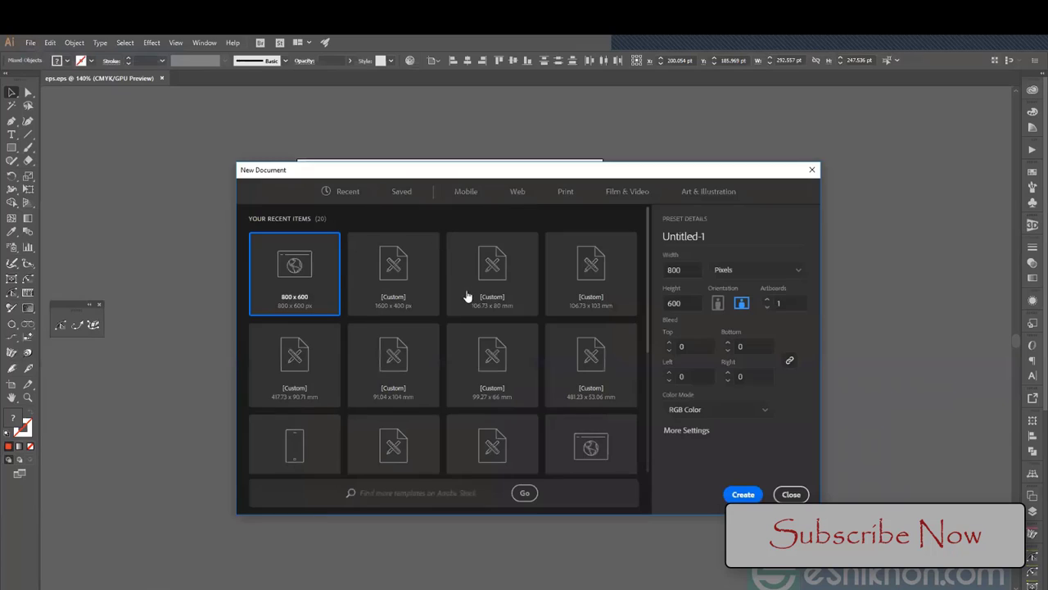
click(742, 494)
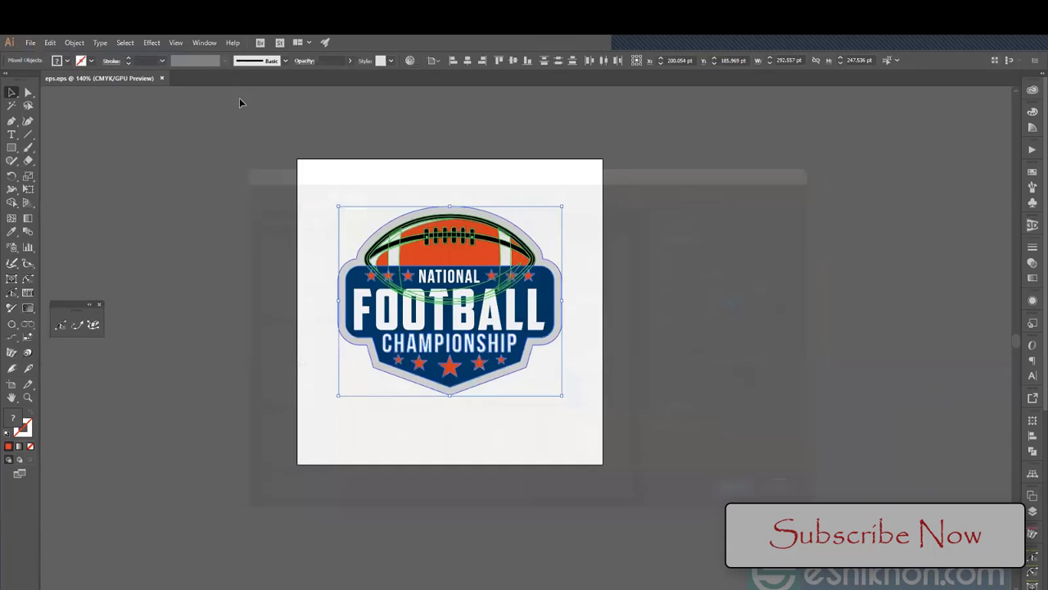
key(ctrl+v)
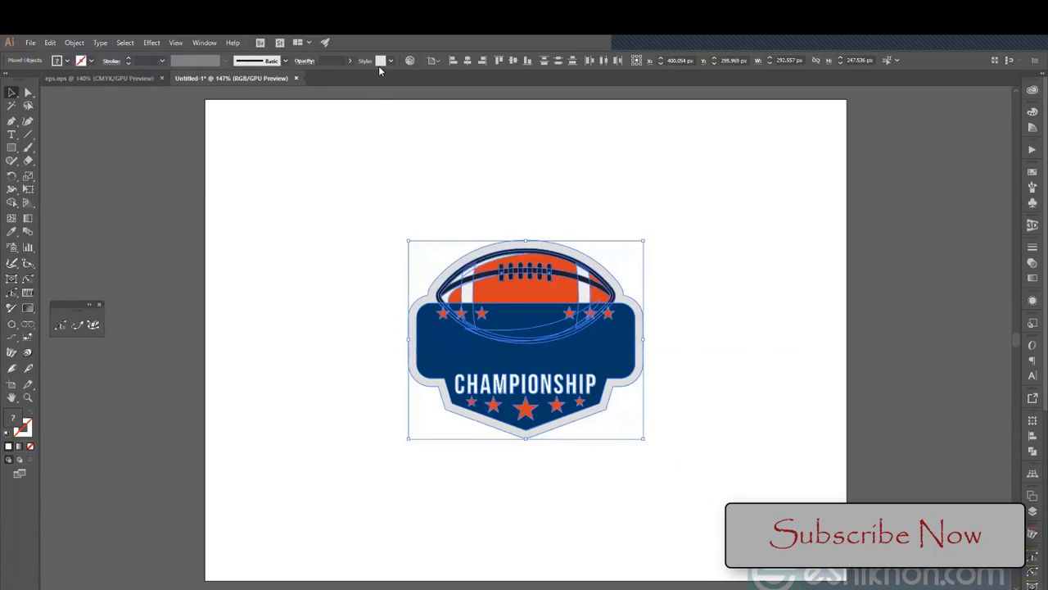
- Arrange the new document and eps.eps side by side in a two-up layout with both logos in view
click(300, 42)
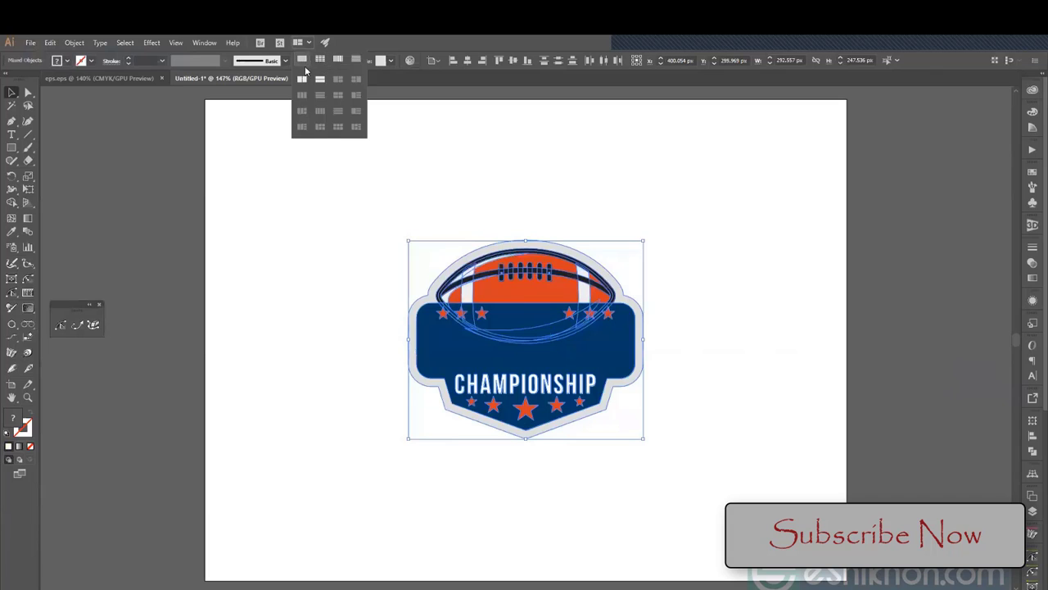
click(301, 80)
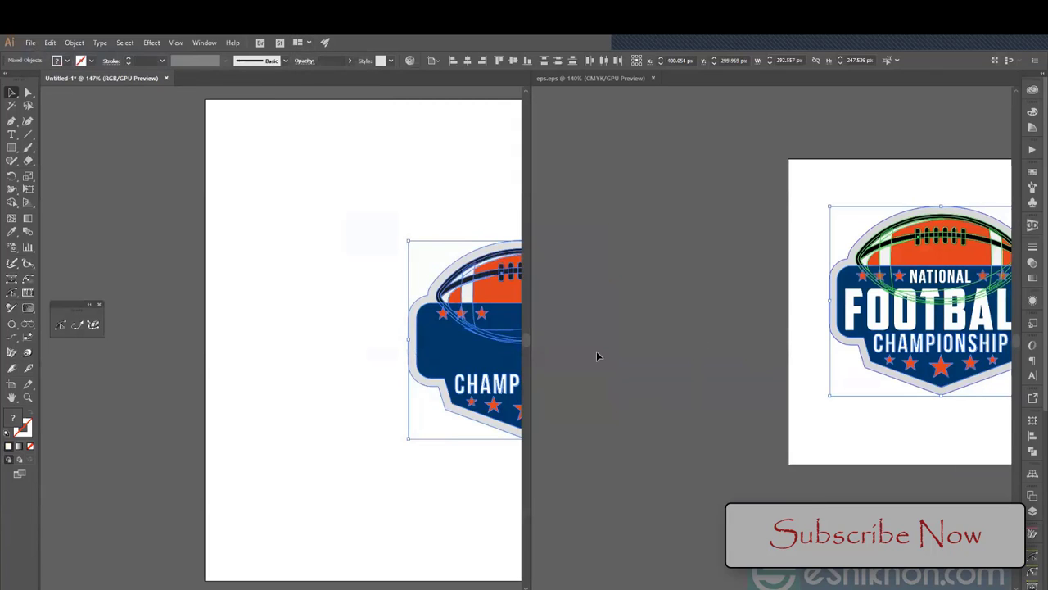
click(794, 327)
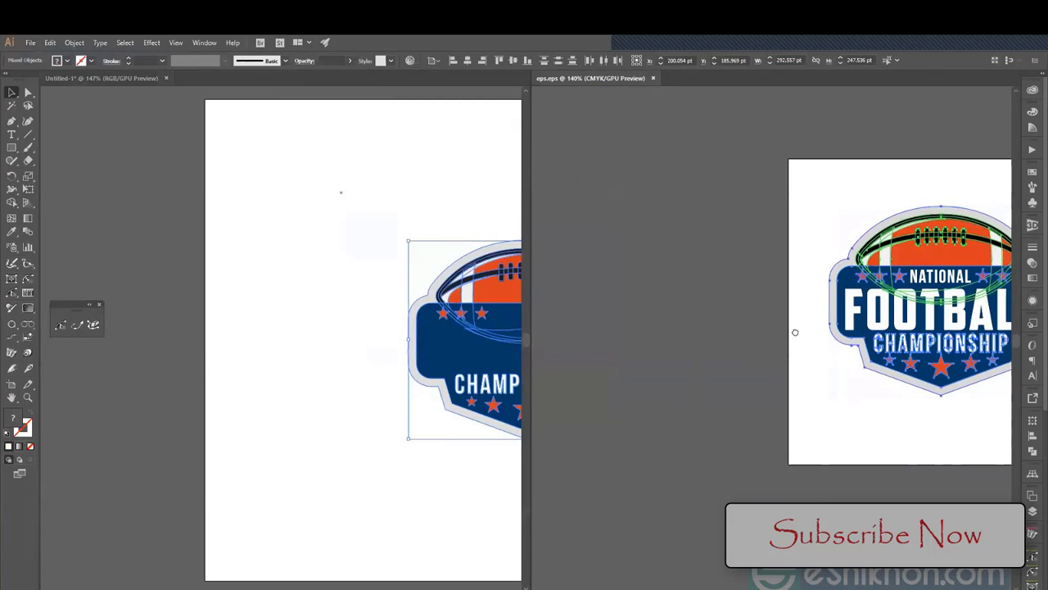
drag(793, 330, 576, 336)
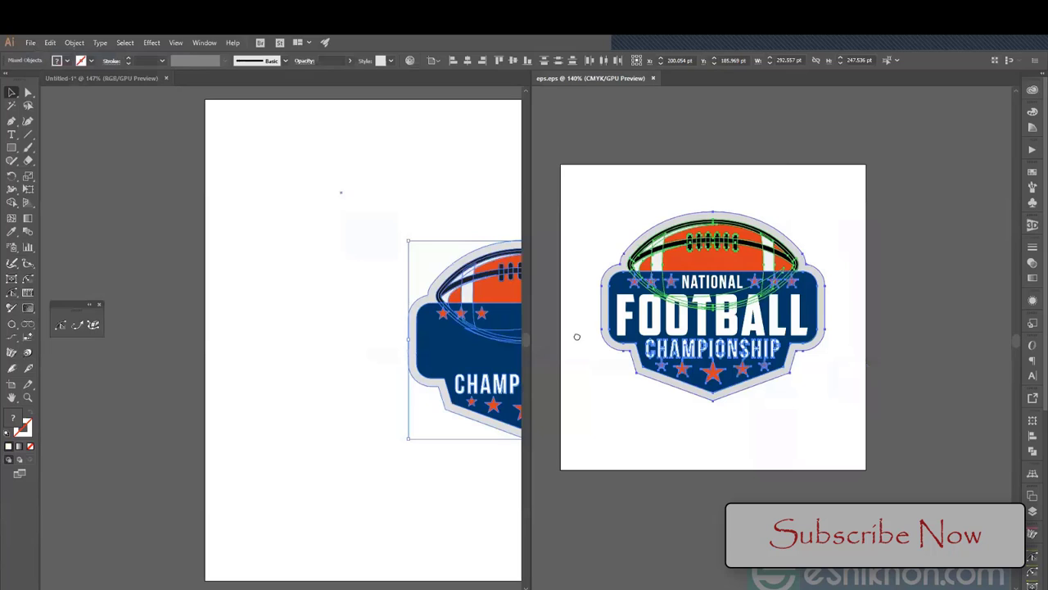
click(352, 316)
drag(355, 306, 255, 295)
- Undo the paste of the logo in the new RGB document
click(418, 305)
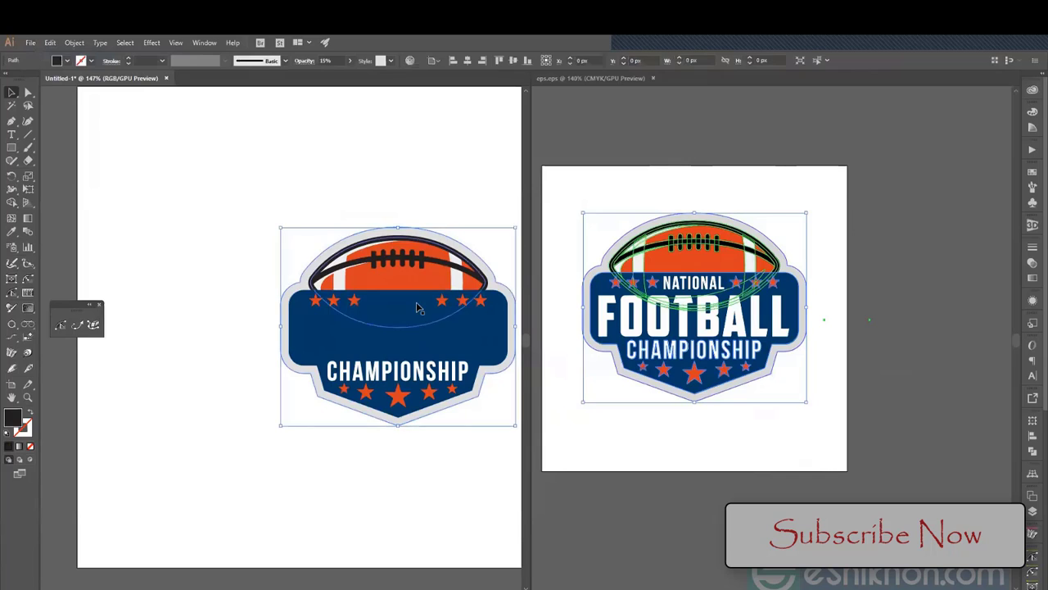
click(420, 193)
drag(221, 174, 513, 463)
click(313, 181)
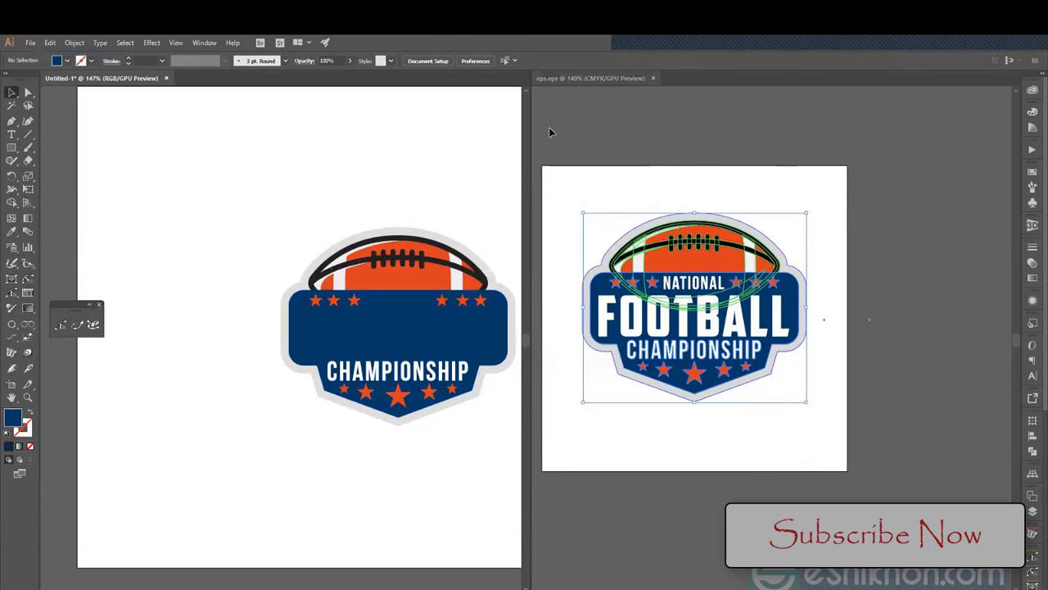
key(ctrl+z)
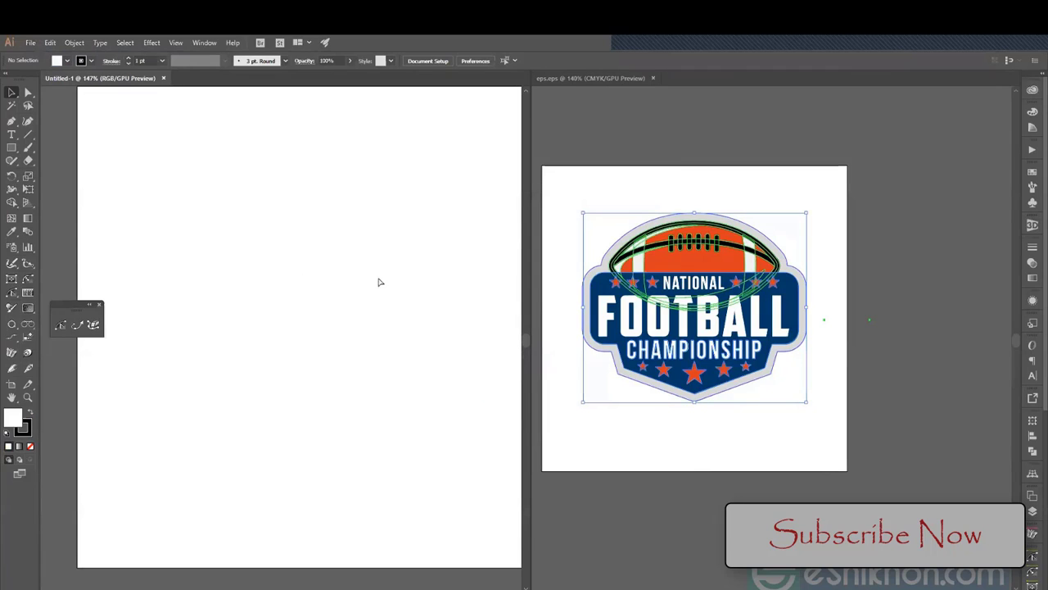
- Copy the whole football logo from eps.eps again, paste it into the empty RGB document and deselect both logos
click(863, 481)
click(798, 443)
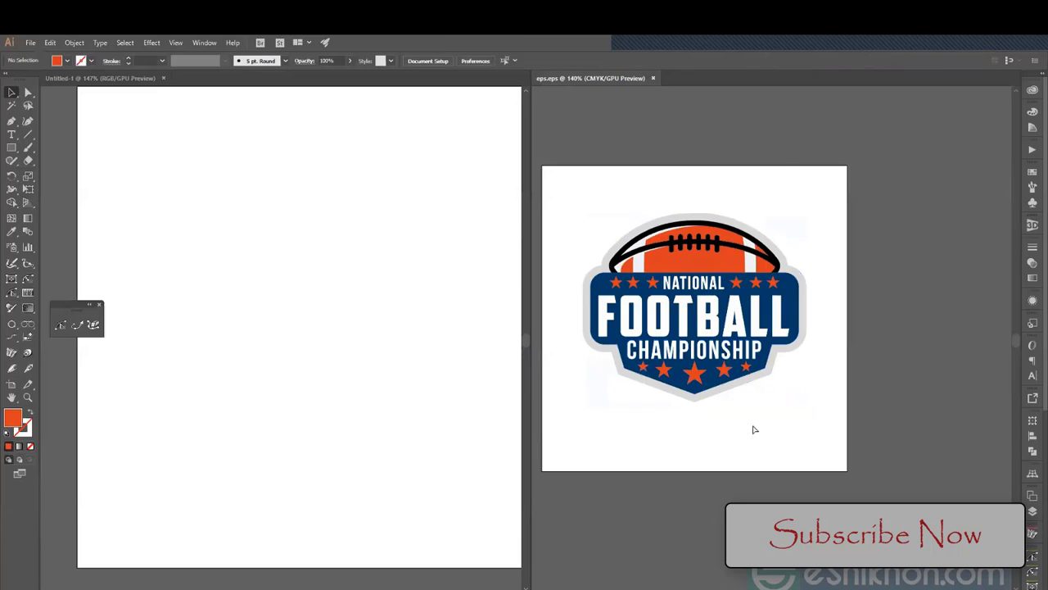
click(663, 282)
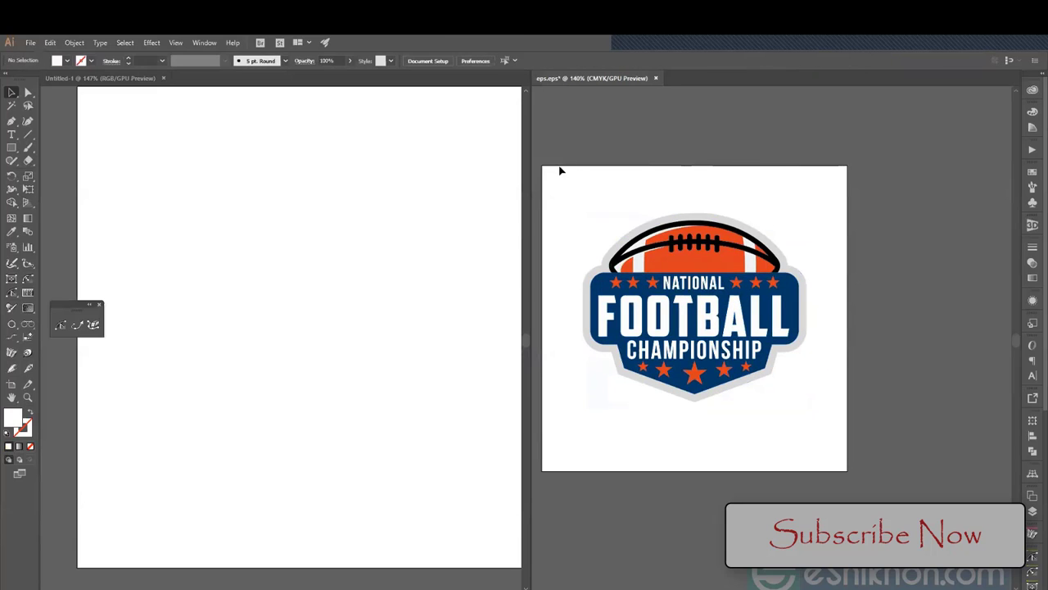
drag(561, 168, 814, 461)
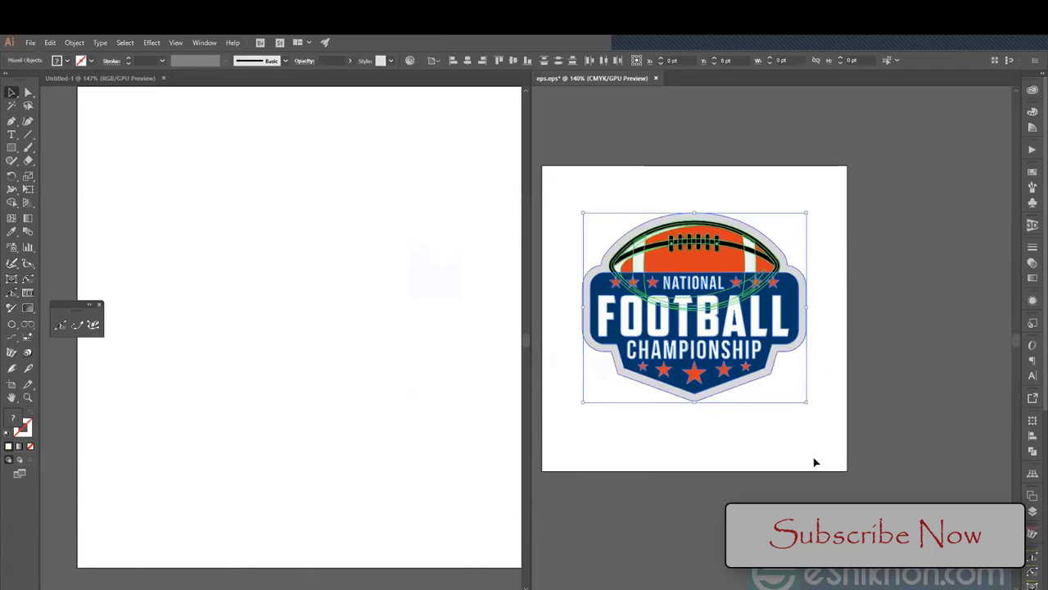
click(270, 283)
key(ctrl+v)
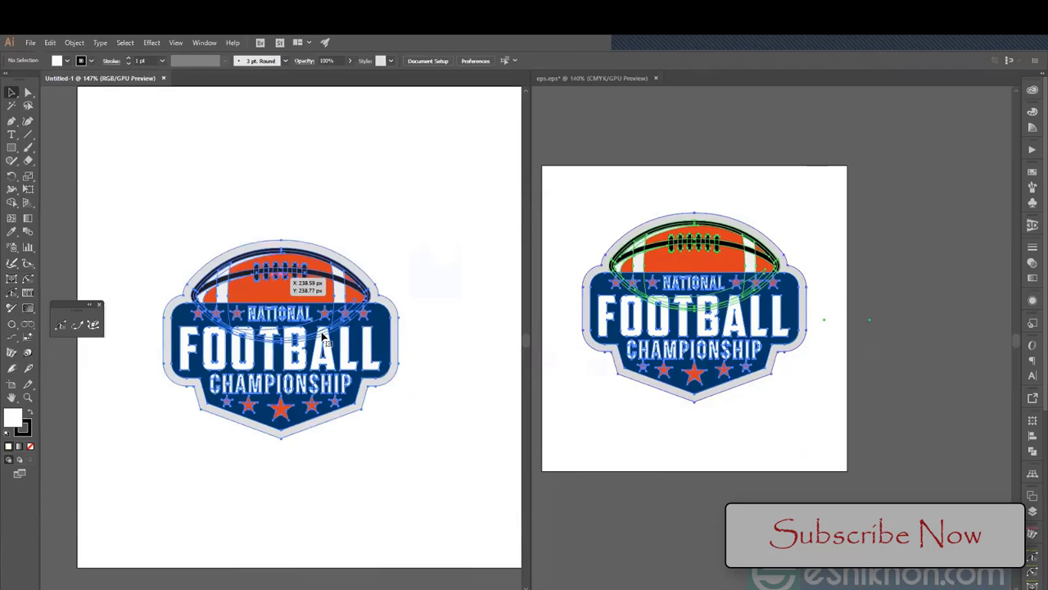
click(576, 430)
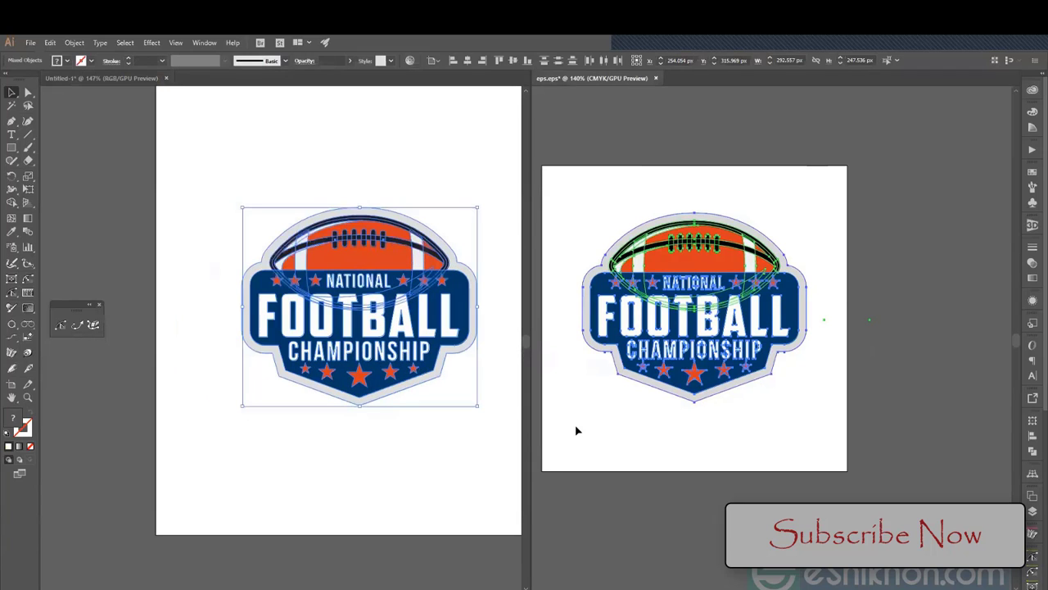
click(571, 511)
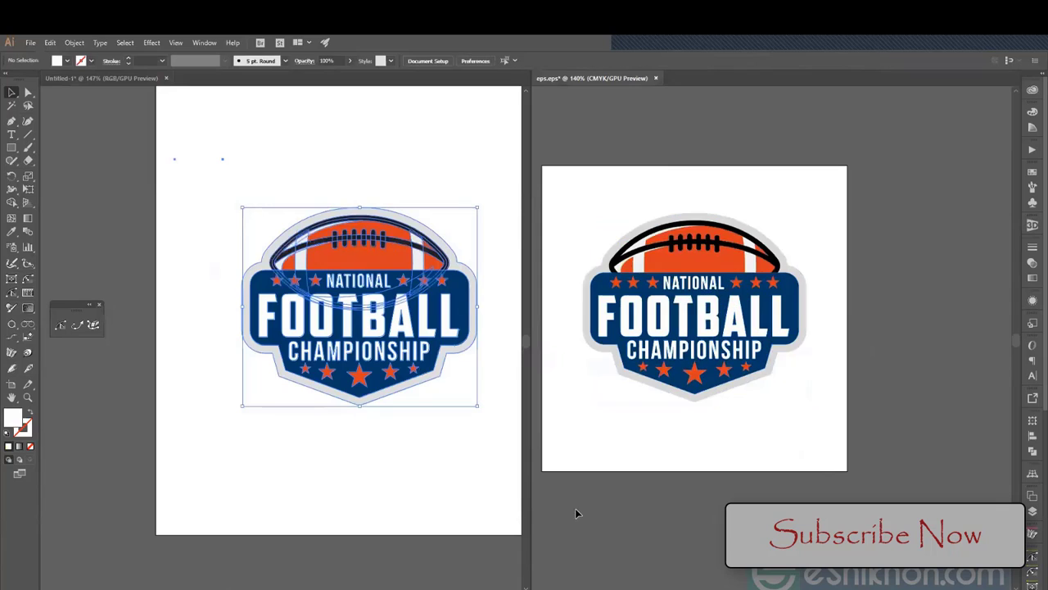
click(482, 500)
click(287, 437)
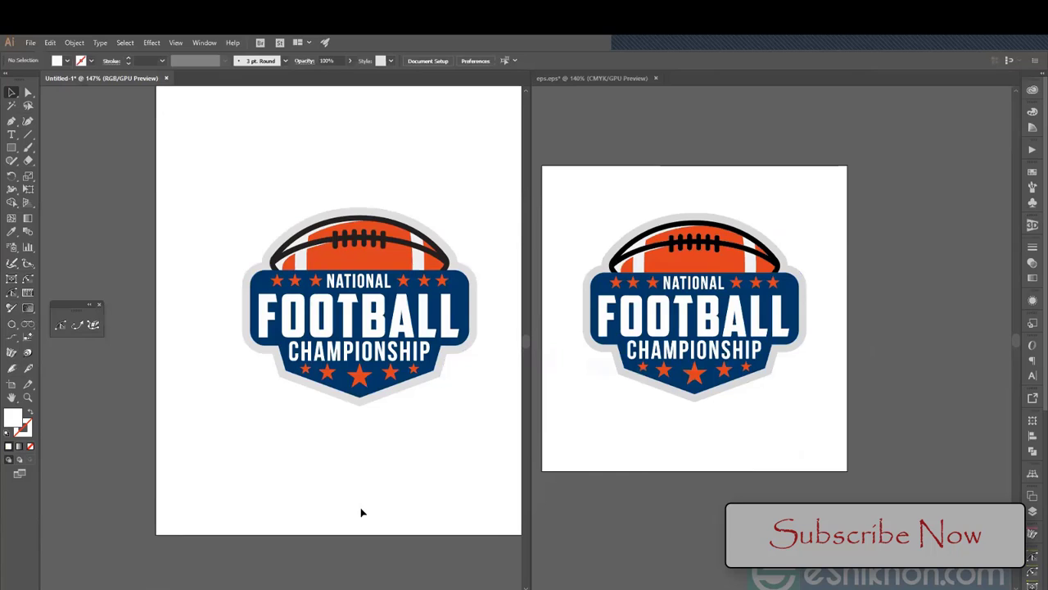
- Consolidate the two documents back into a single tabbed view with eps.eps in front
click(619, 140)
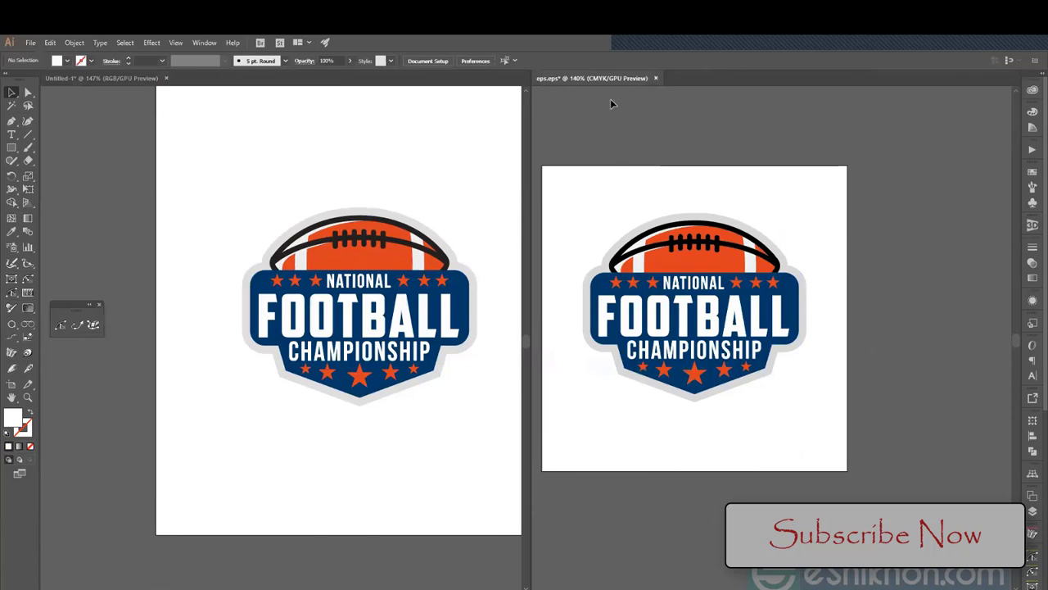
click(298, 43)
click(302, 62)
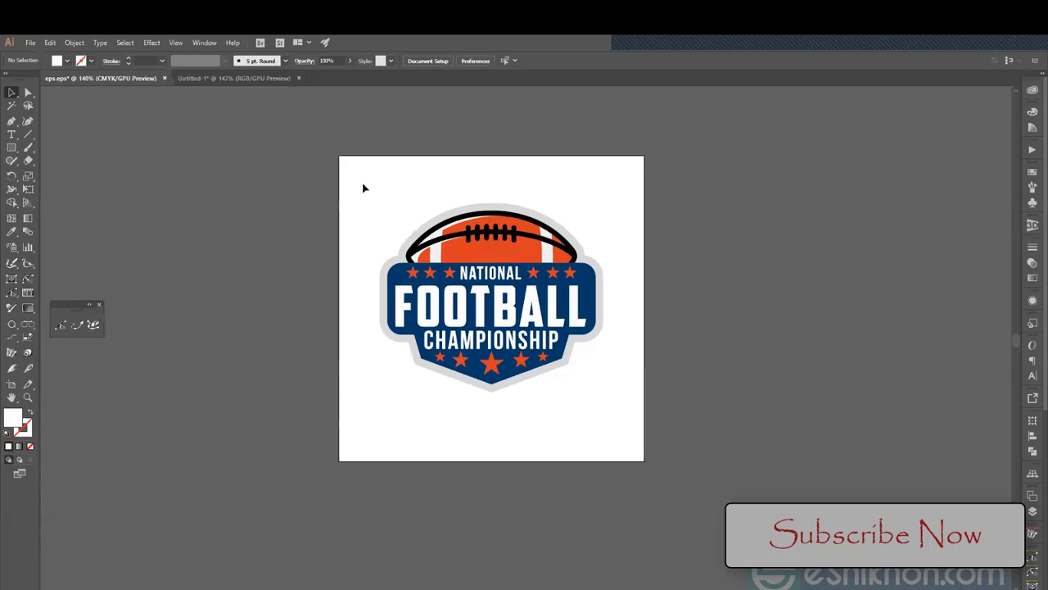
- Convert the eps.eps document's color mode to RGB with nothing selected
drag(362, 182, 660, 433)
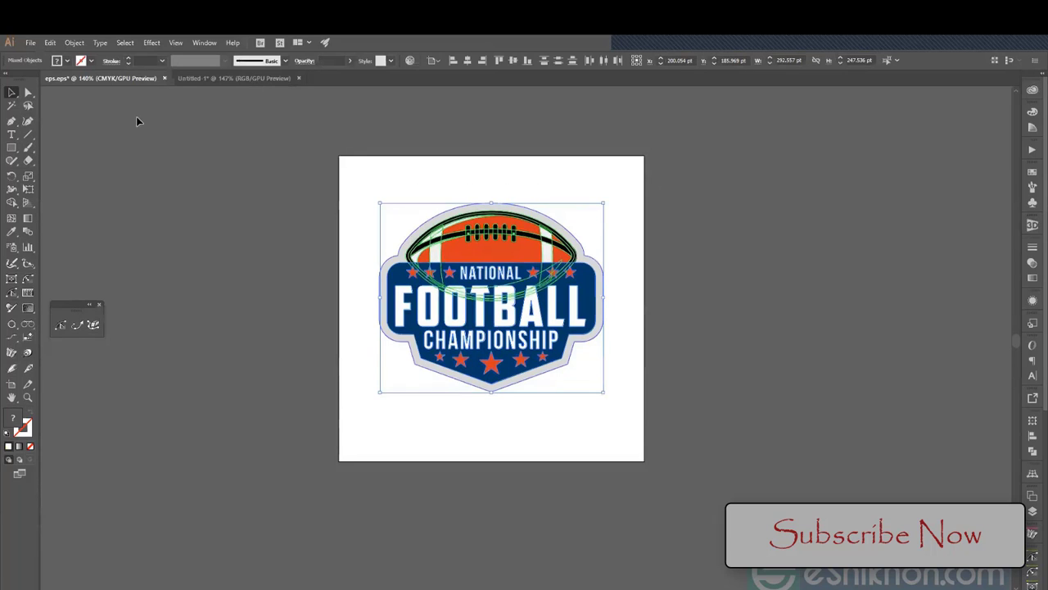
click(307, 203)
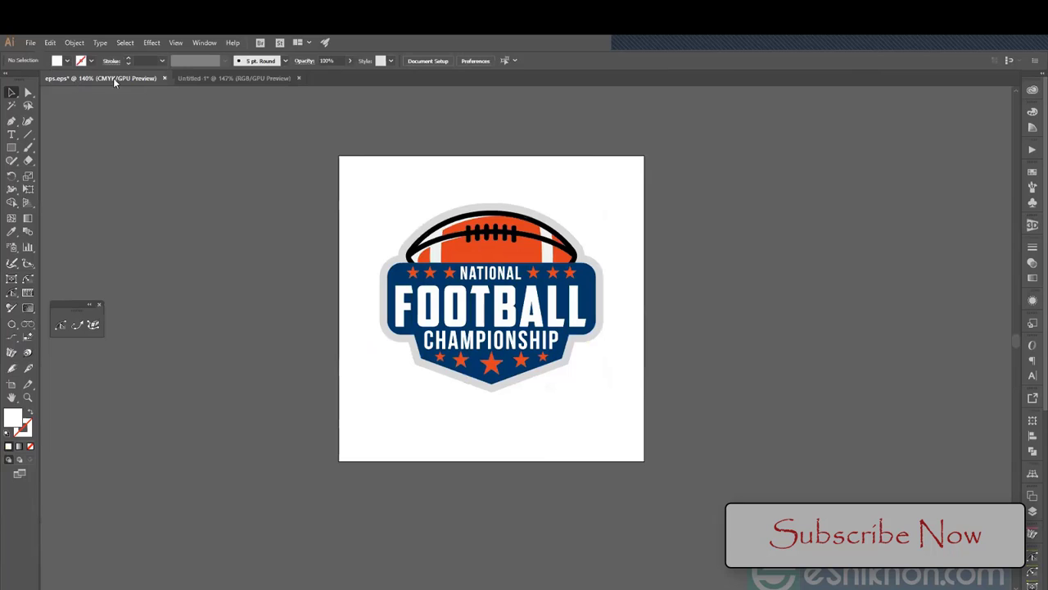
click(31, 44)
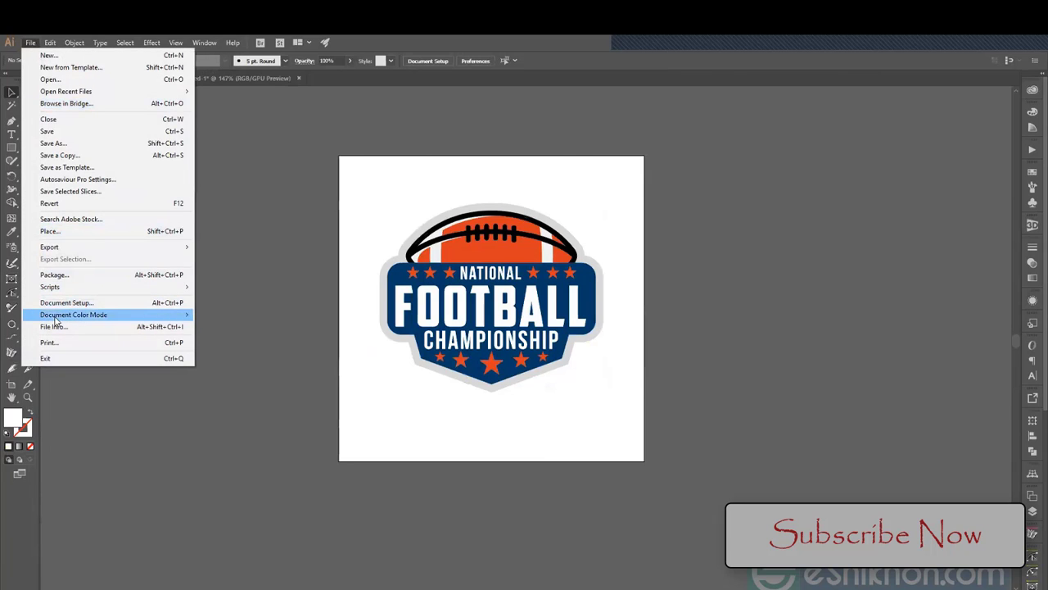
mouse_move(57, 318)
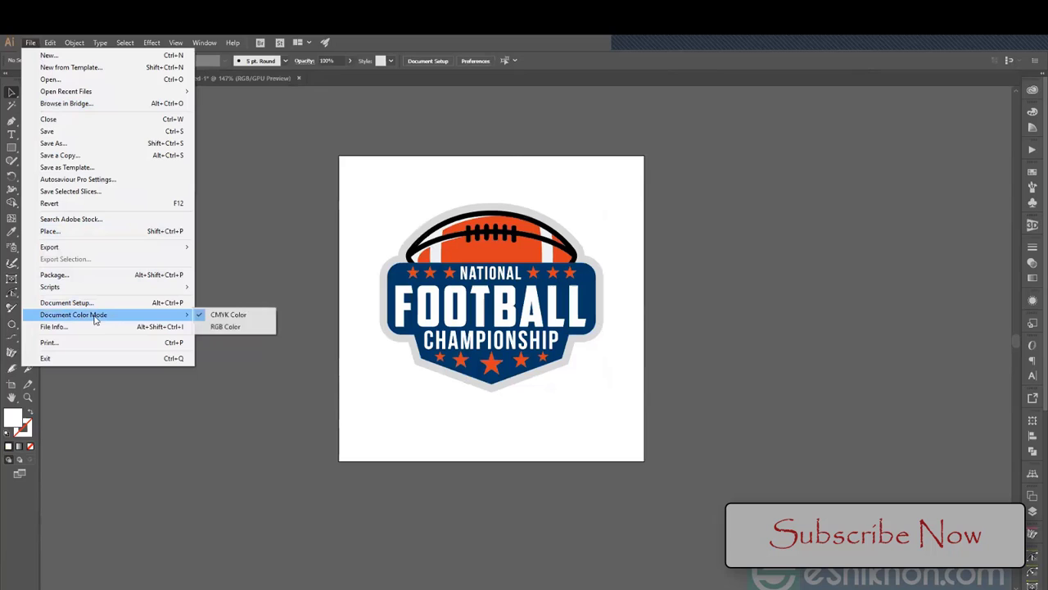
click(225, 328)
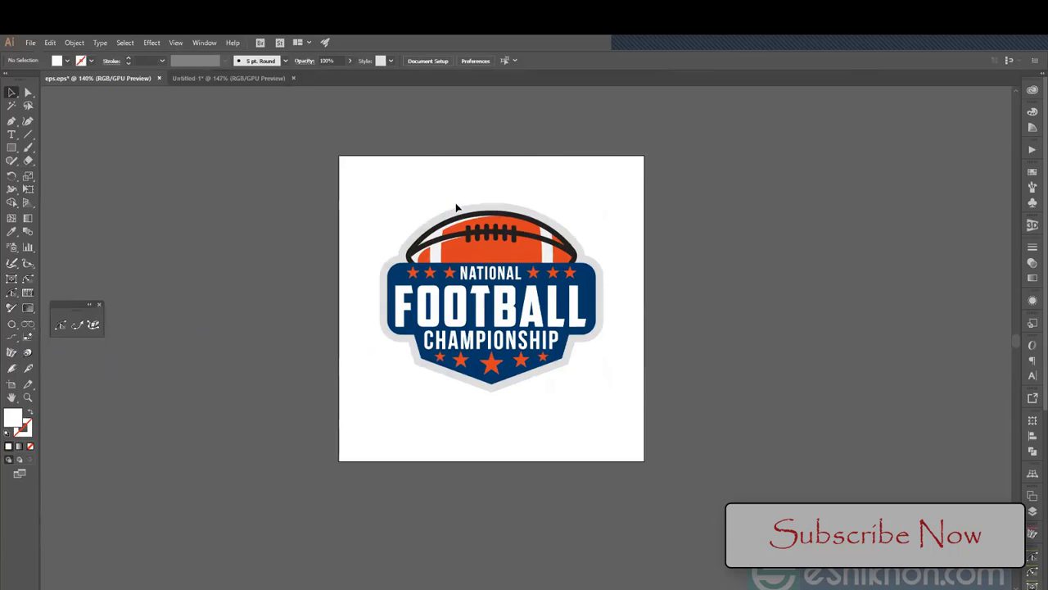
- Switch the eps.eps document's color mode back to CMYK
click(32, 43)
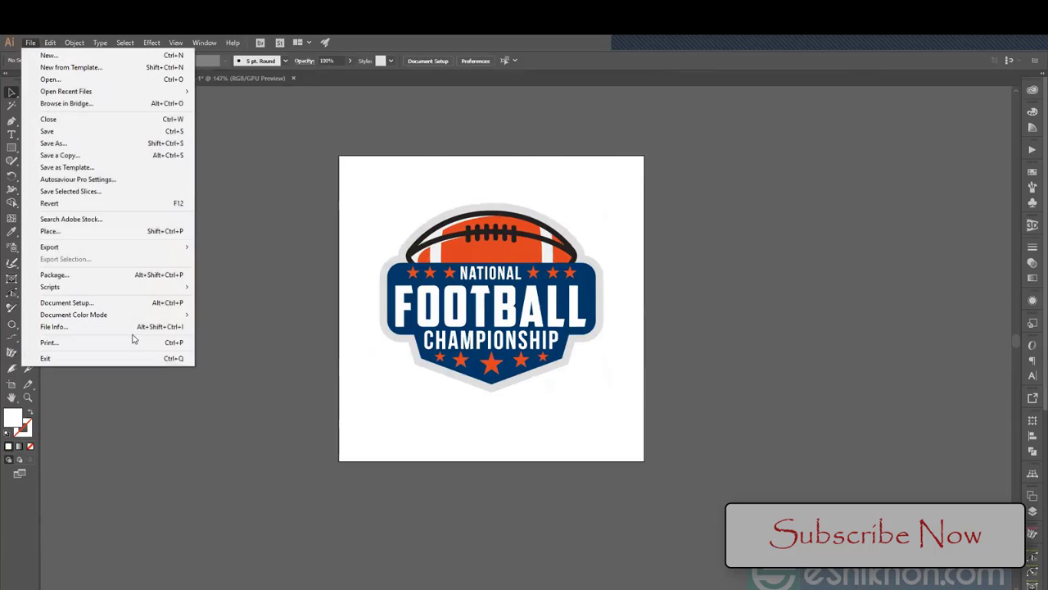
mouse_move(155, 317)
click(232, 314)
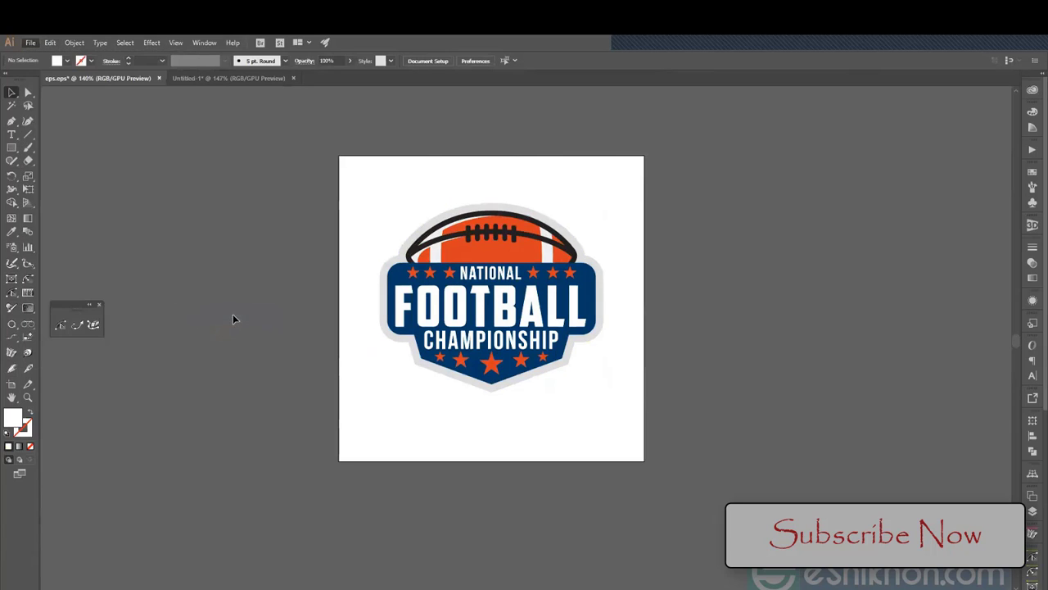
- Start exporting the logo as the JPEG file eps.jpg in the T shirt folder, bringing up the JPEG options
click(29, 45)
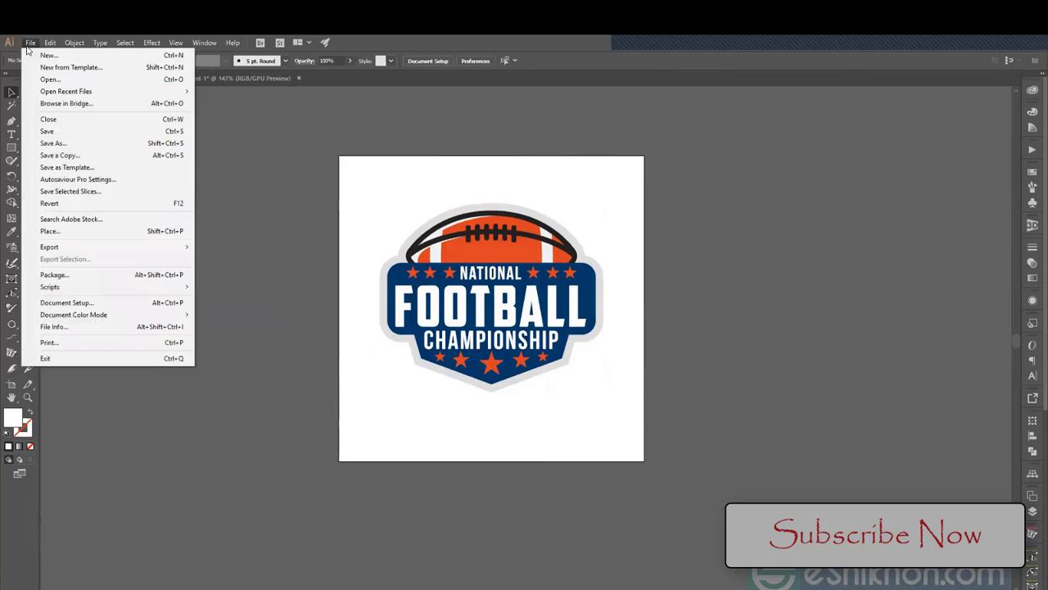
mouse_move(105, 246)
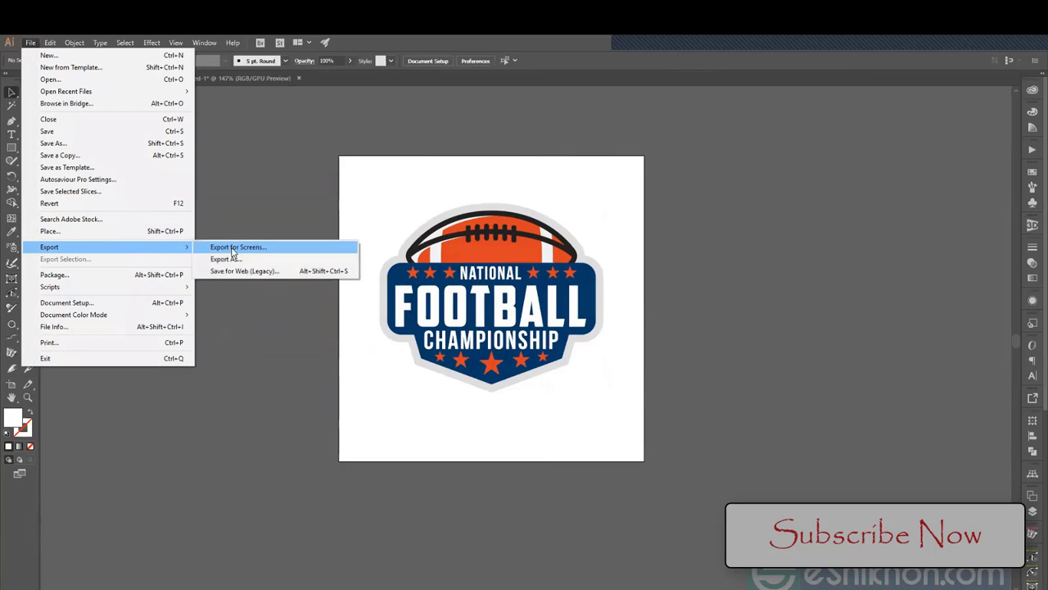
click(226, 261)
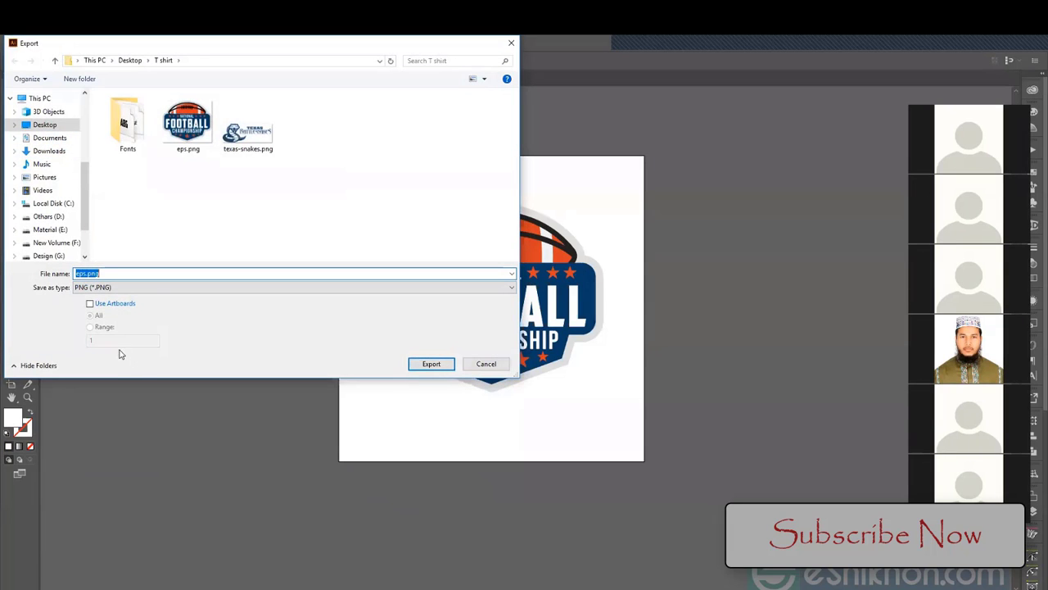
key(Tab)
key(j)
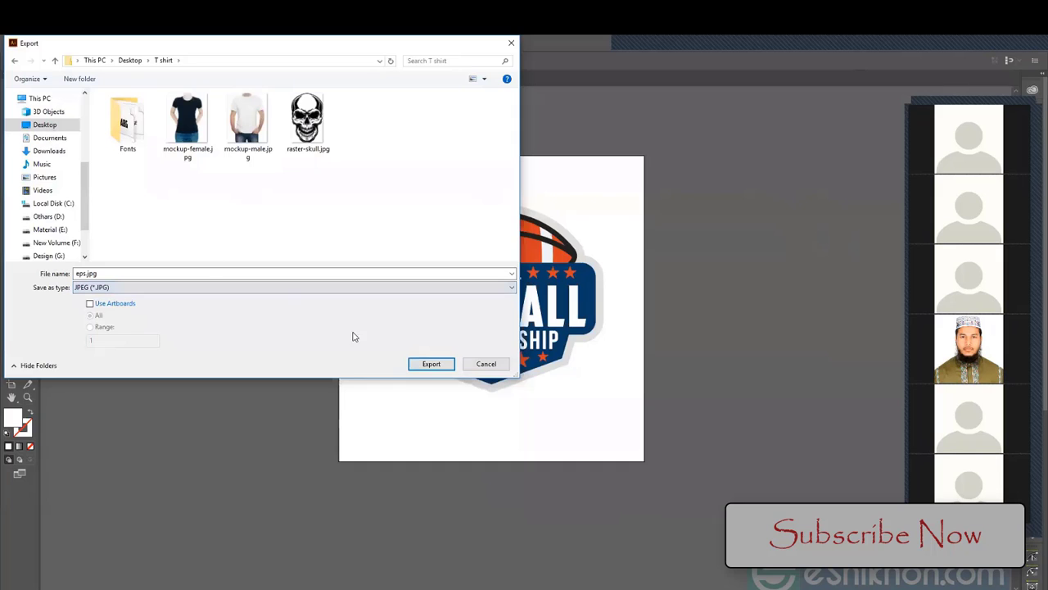
click(427, 364)
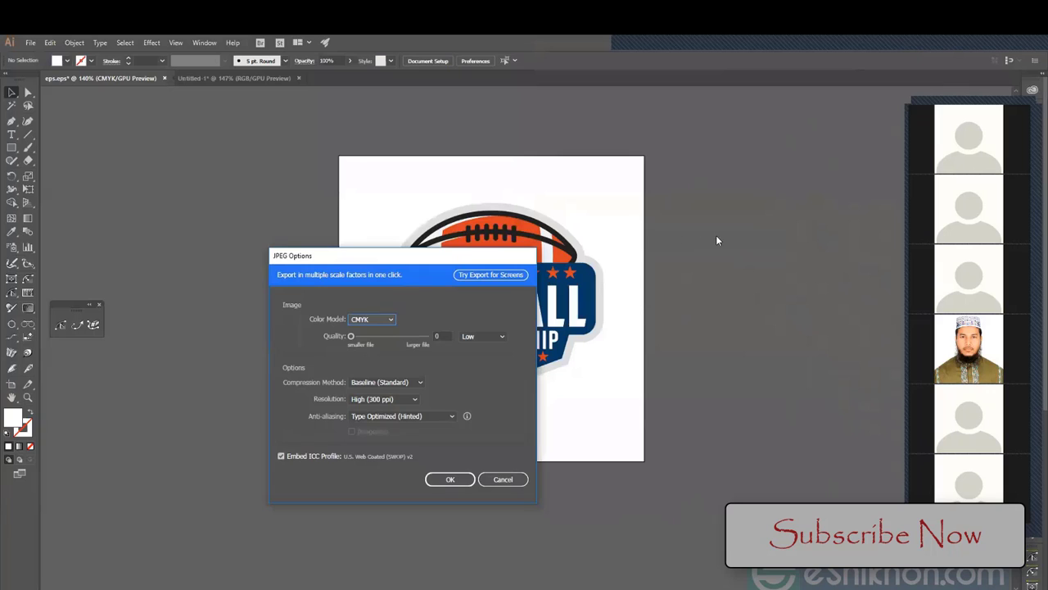
- Review the color model, quality and resolution choices for the JPEG, keeping CMYK and High (300 ppi), and cancel the export
click(706, 236)
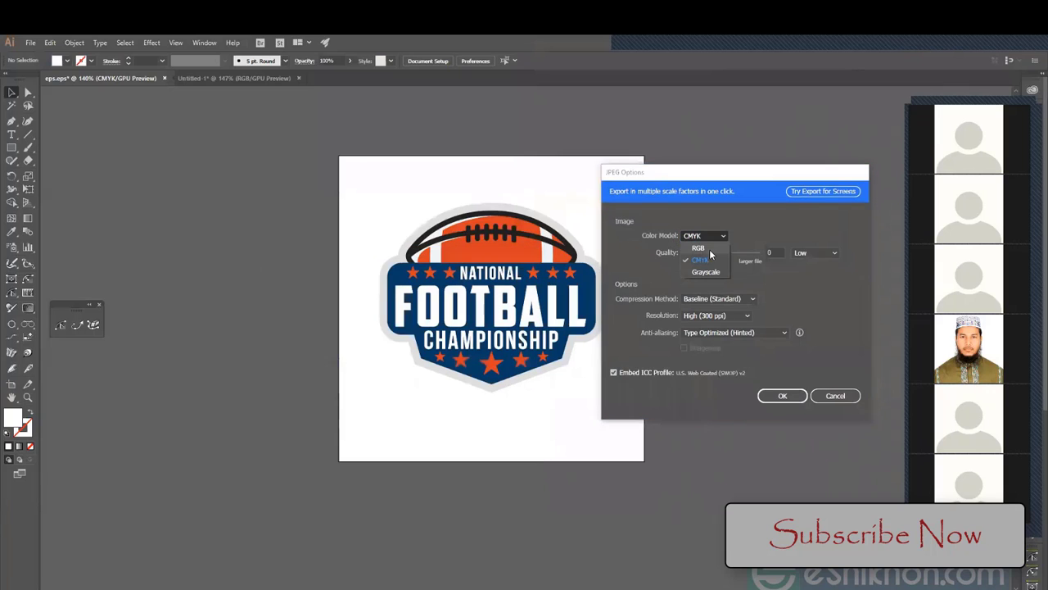
click(703, 259)
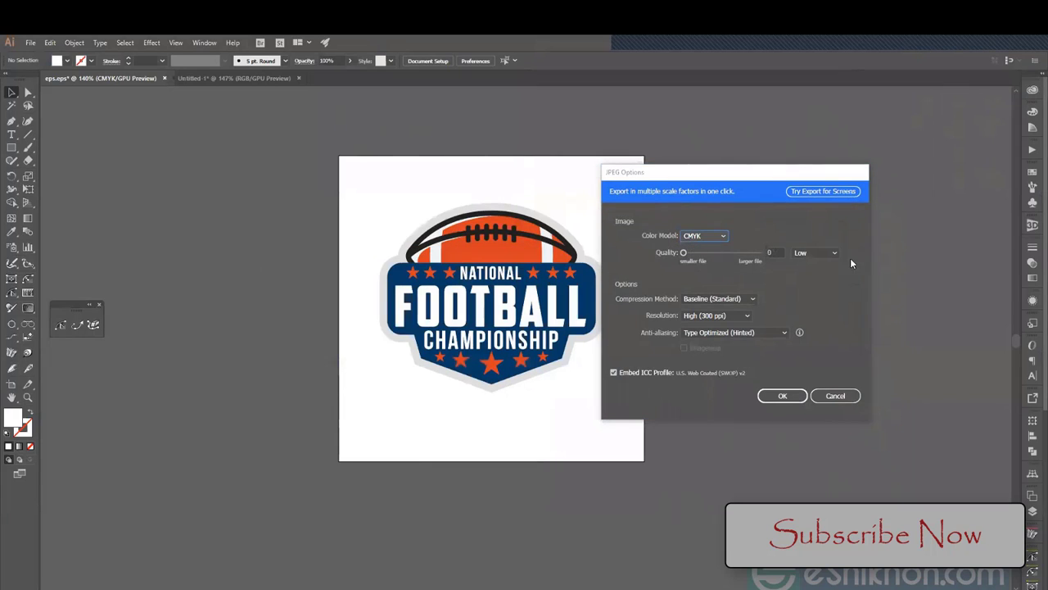
click(824, 253)
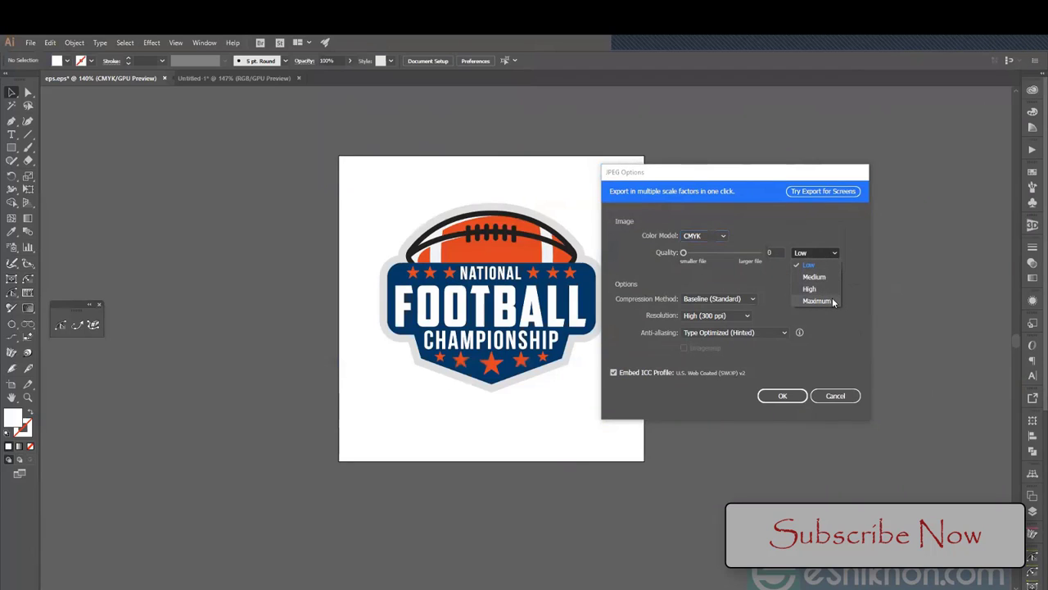
click(816, 336)
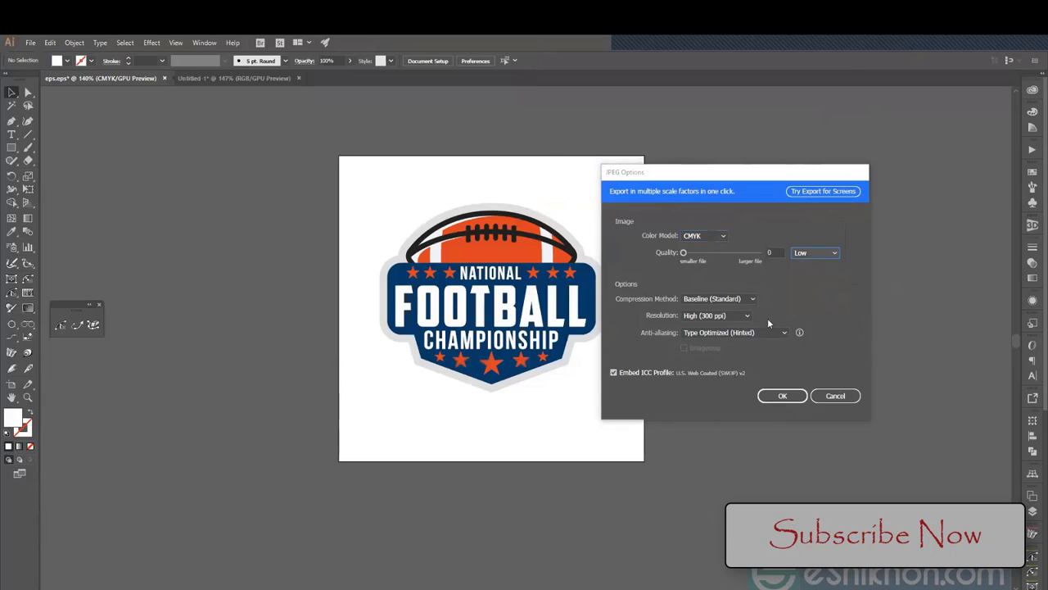
click(747, 315)
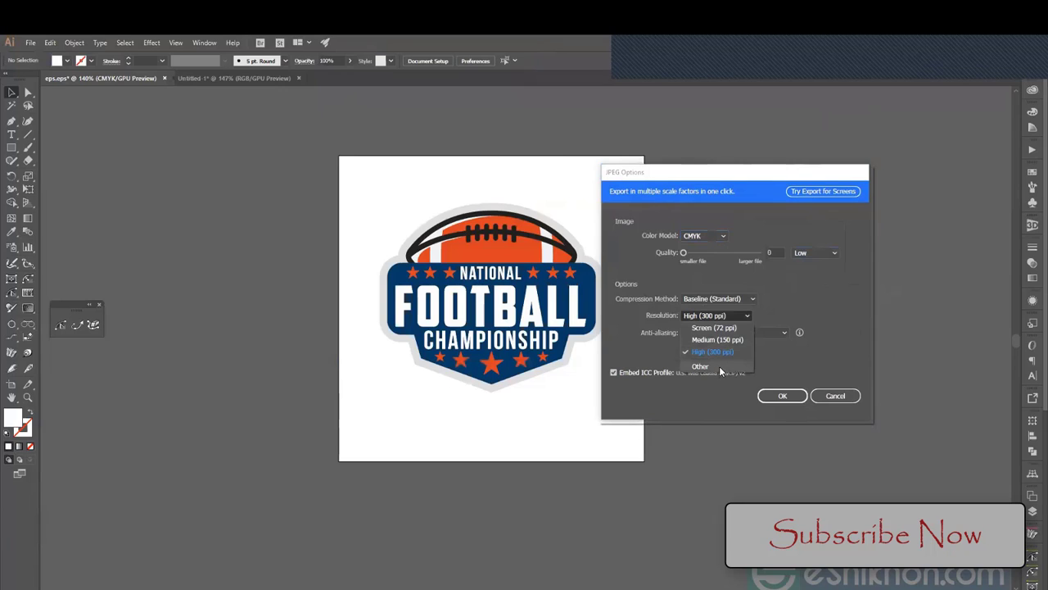
click(702, 366)
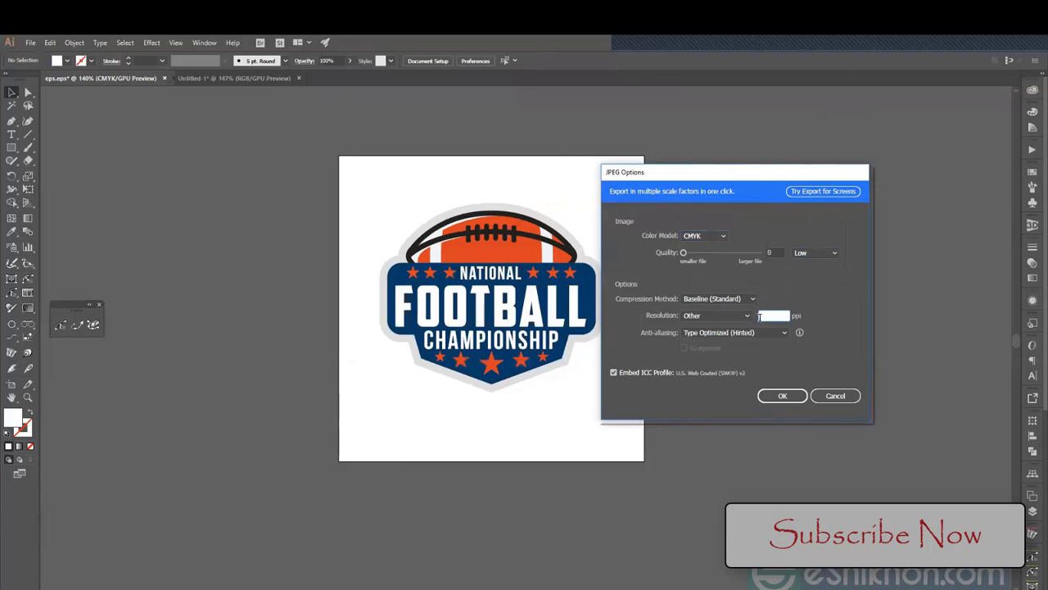
click(741, 316)
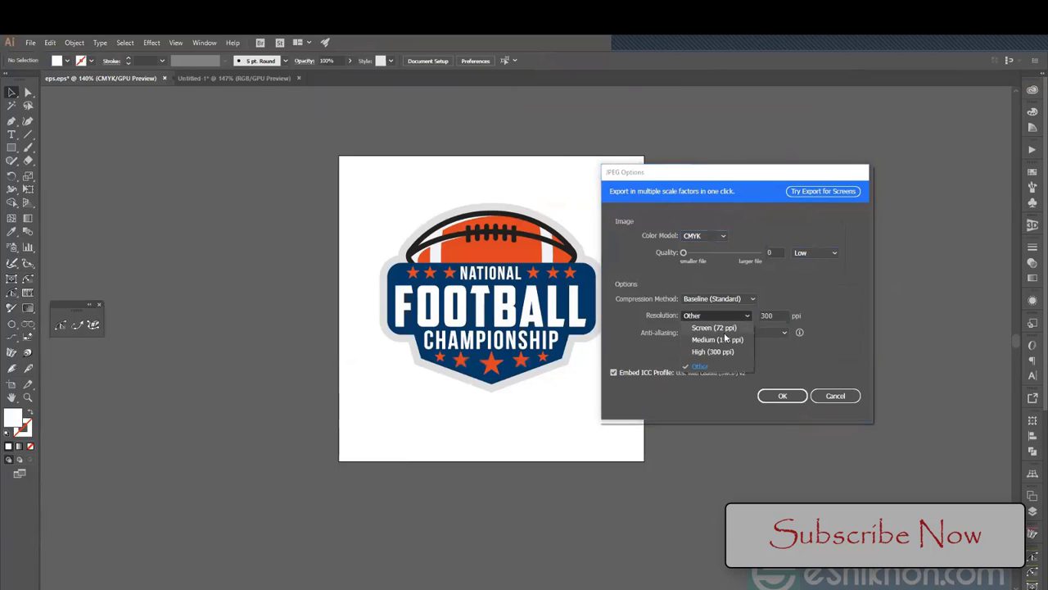
click(711, 352)
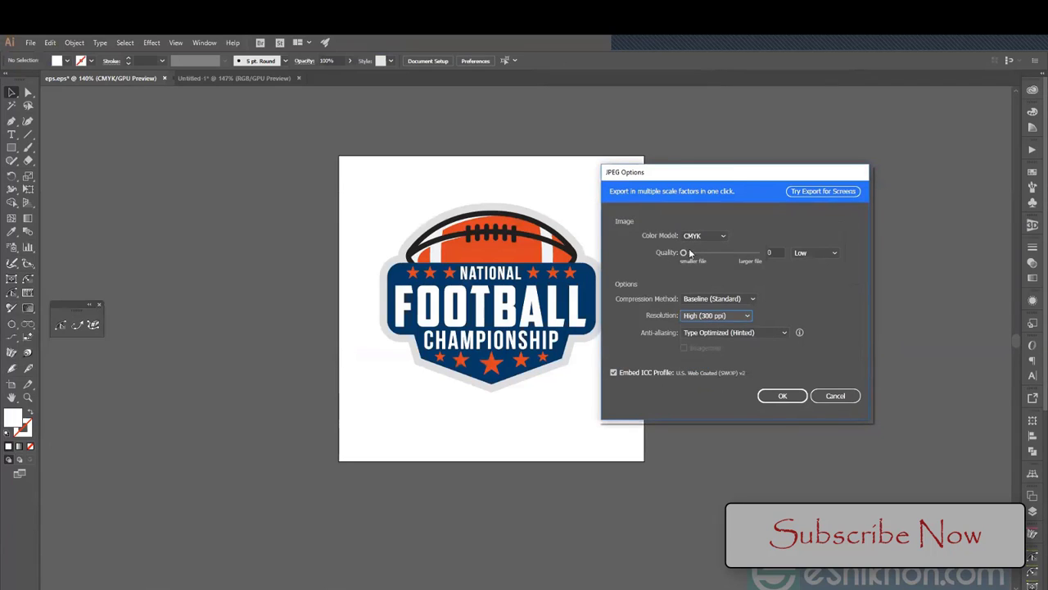
click(772, 252)
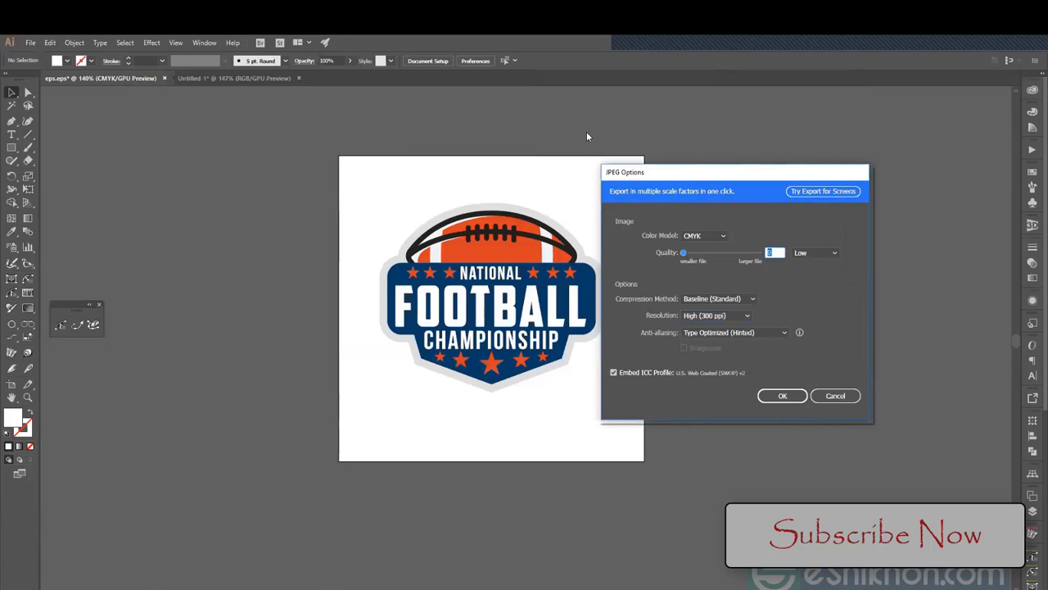
click(833, 396)
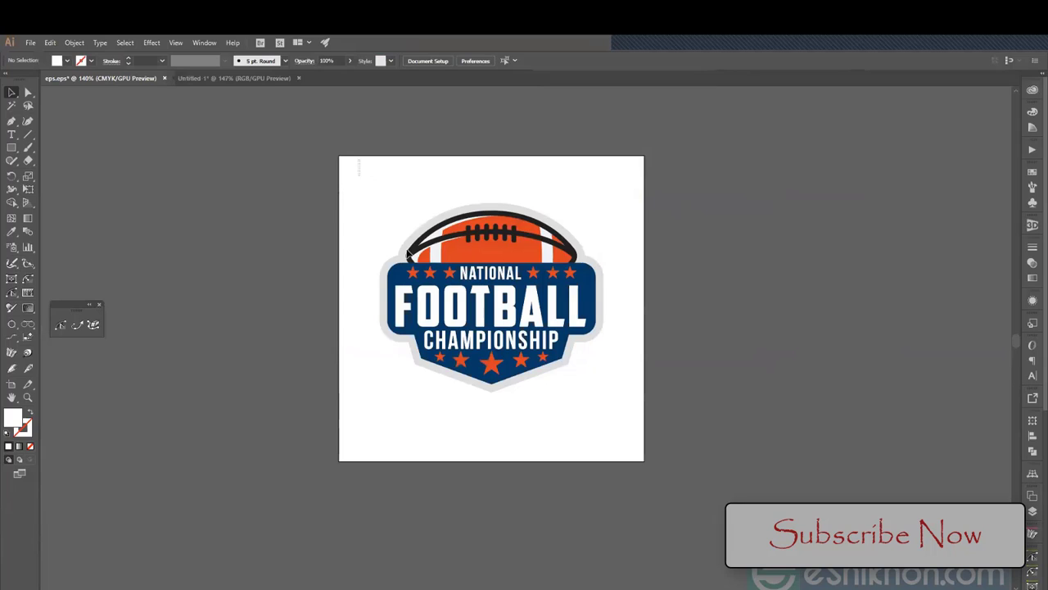
drag(358, 160, 643, 447)
click(389, 196)
drag(378, 172, 634, 435)
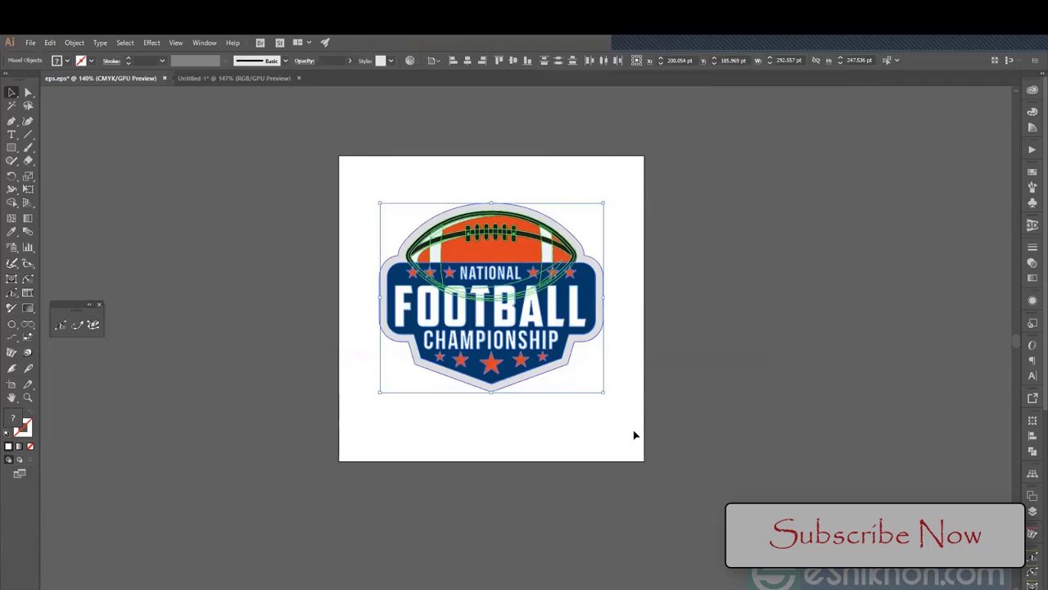
click(631, 425)
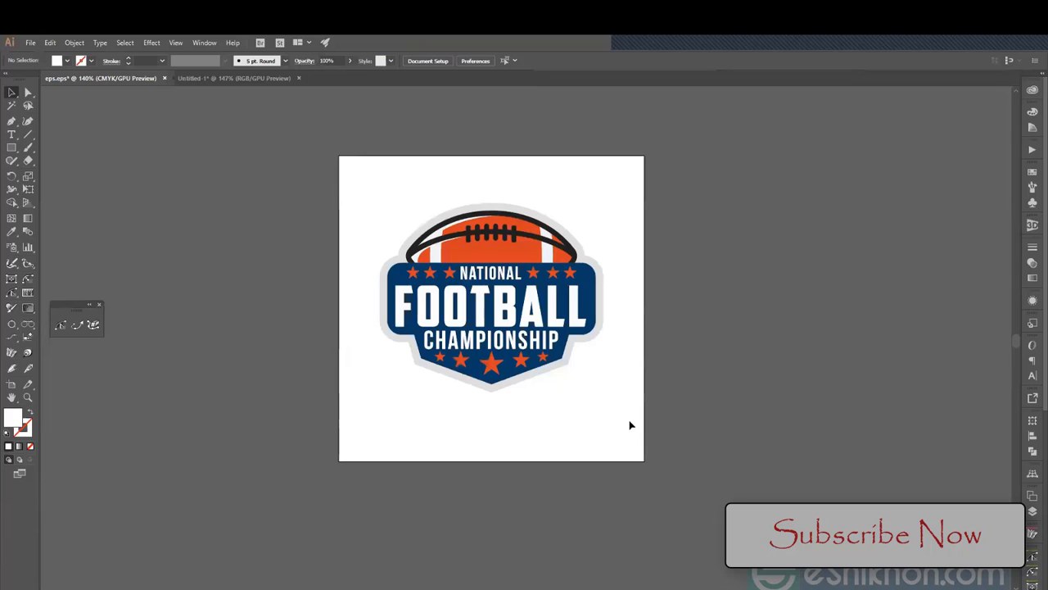
- Examine the whole logo in the untitled RGB document and return to eps.eps to compare it with the CMYK version
click(233, 78)
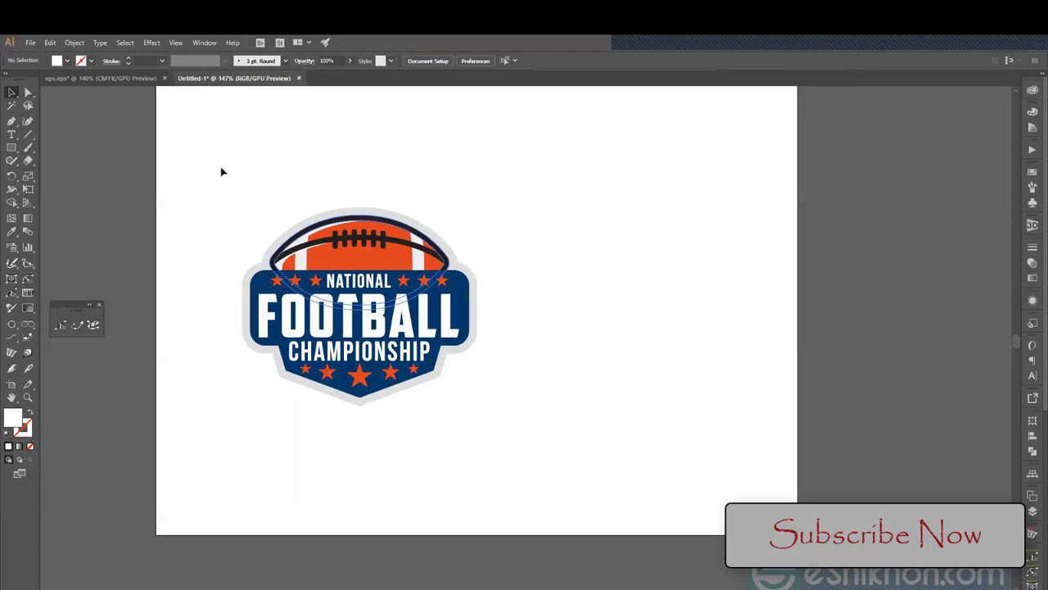
drag(221, 171, 579, 474)
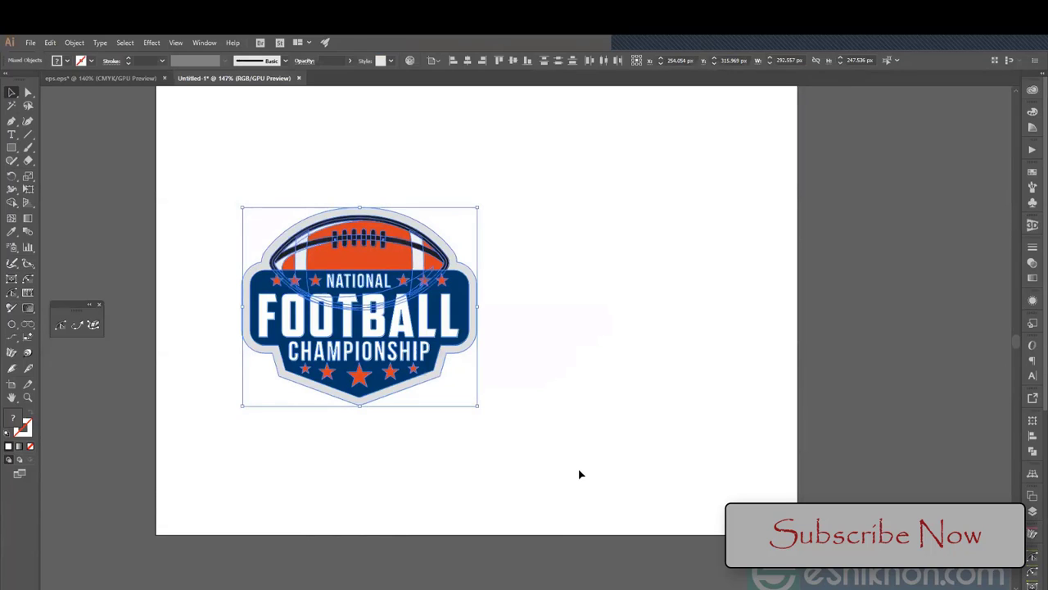
key(ctrl)
click(507, 433)
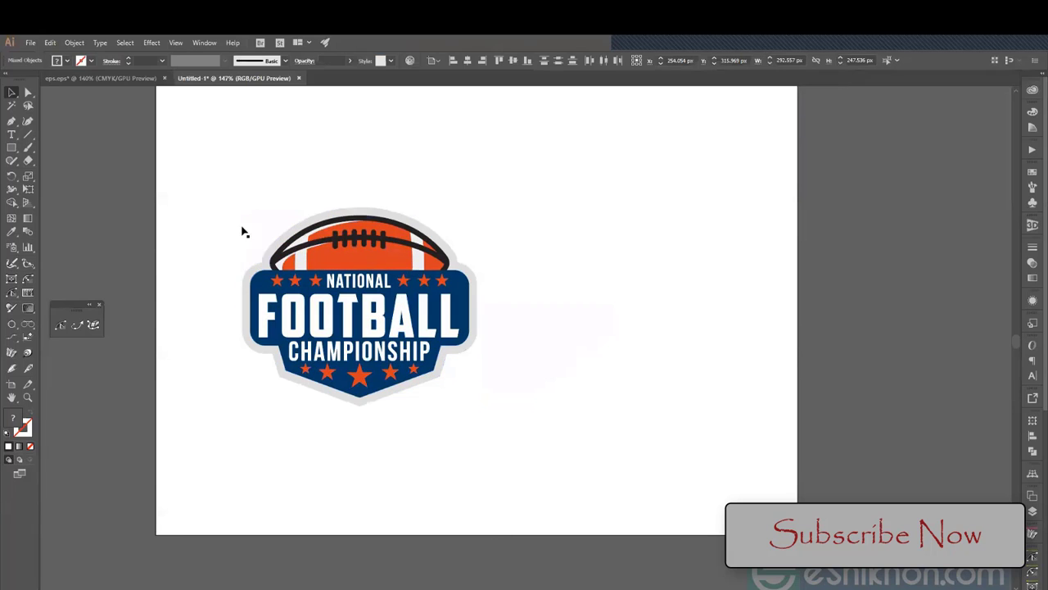
click(100, 78)
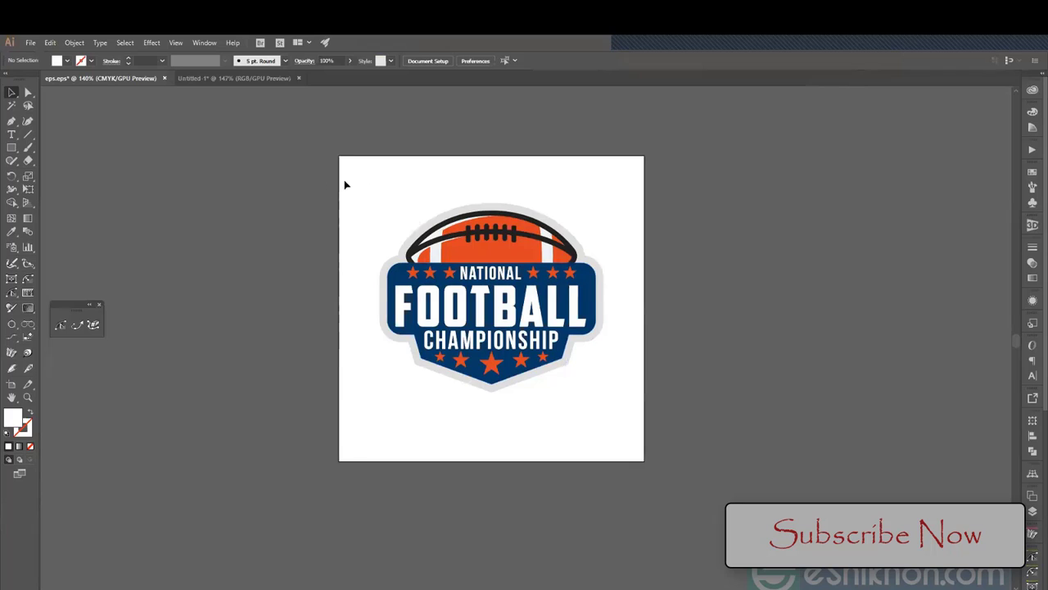
drag(344, 178, 649, 395)
key(ctrl+shift+a)
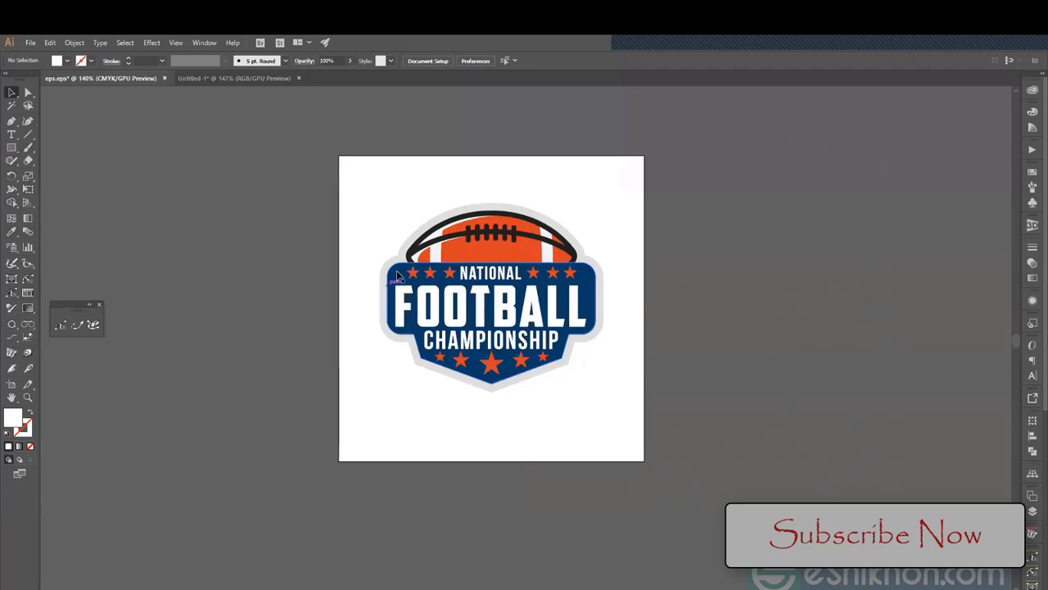
drag(367, 179, 640, 495)
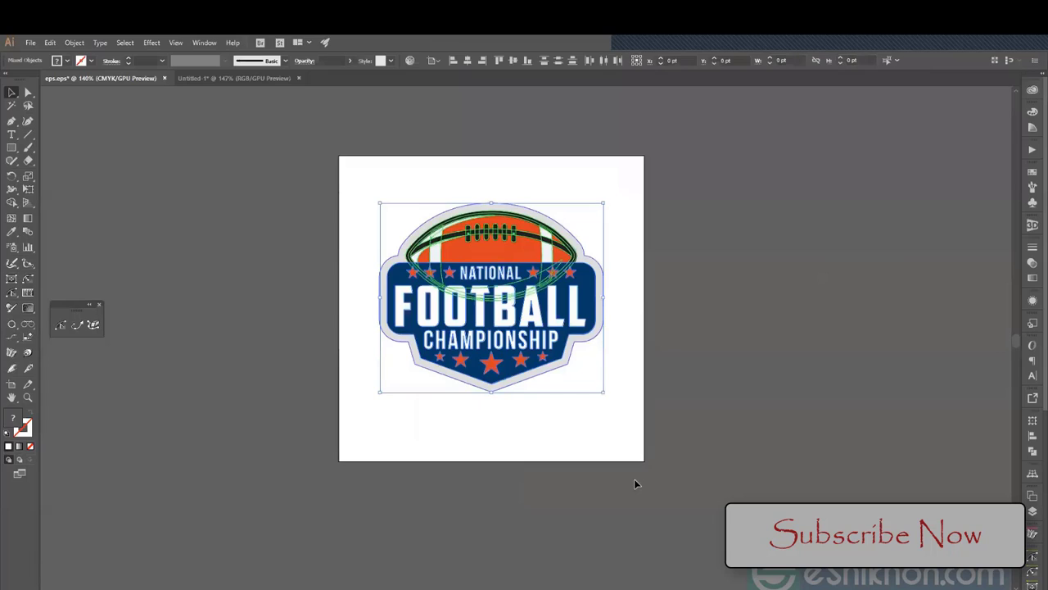
click(635, 481)
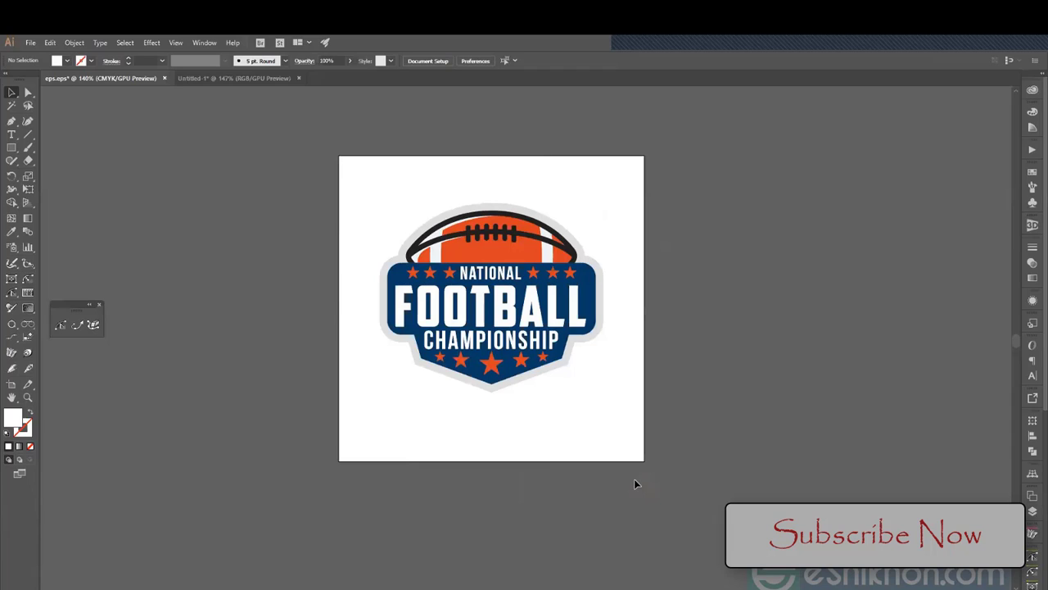
click(480, 317)
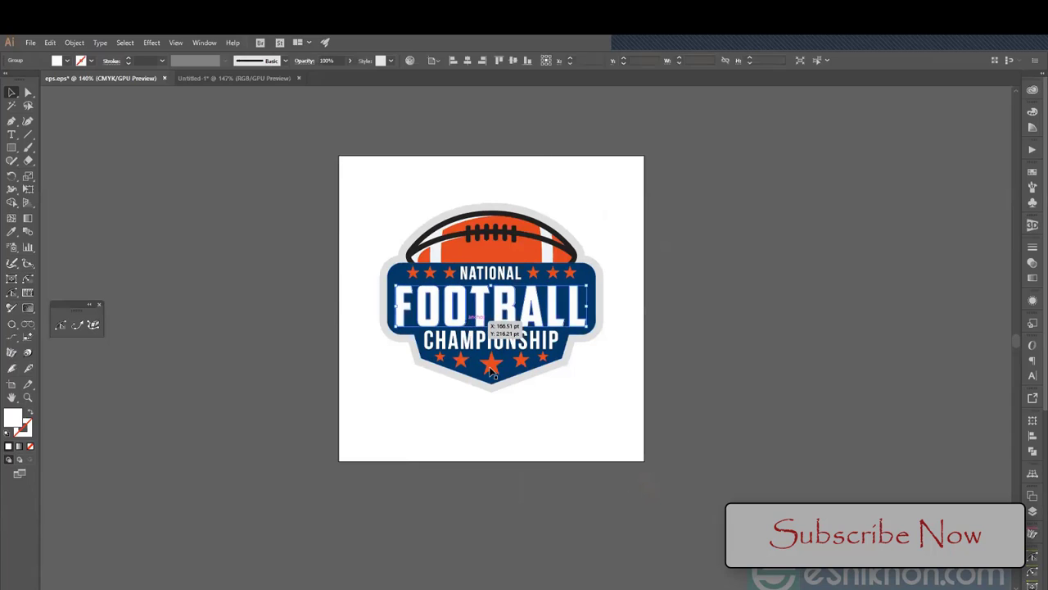
click(514, 421)
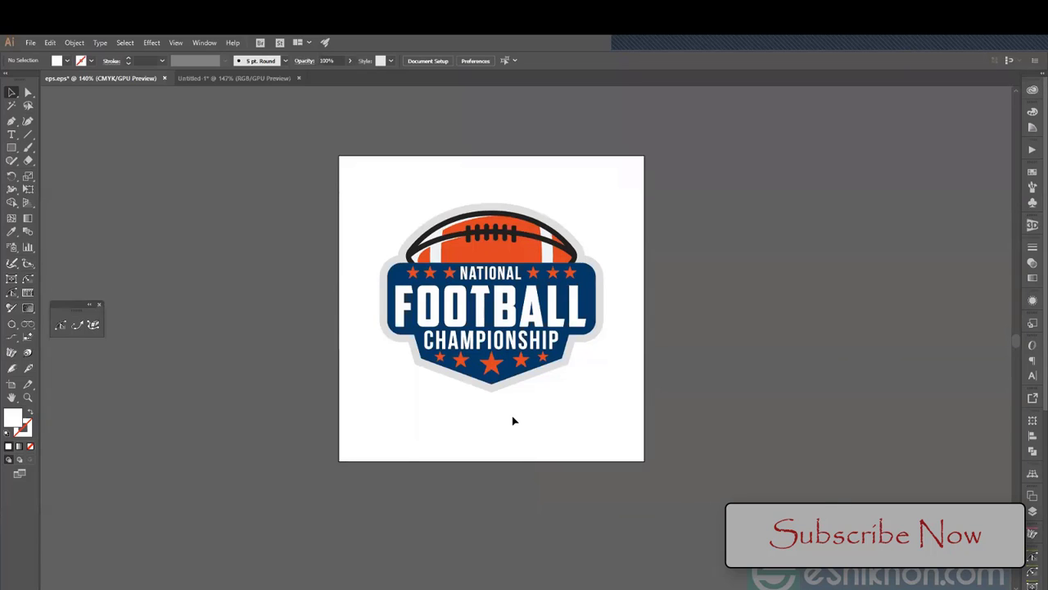
- Select the FOOTBALL lettering in the logo, switch to File Explorer and open the Fonts folder inside T shirt
click(434, 318)
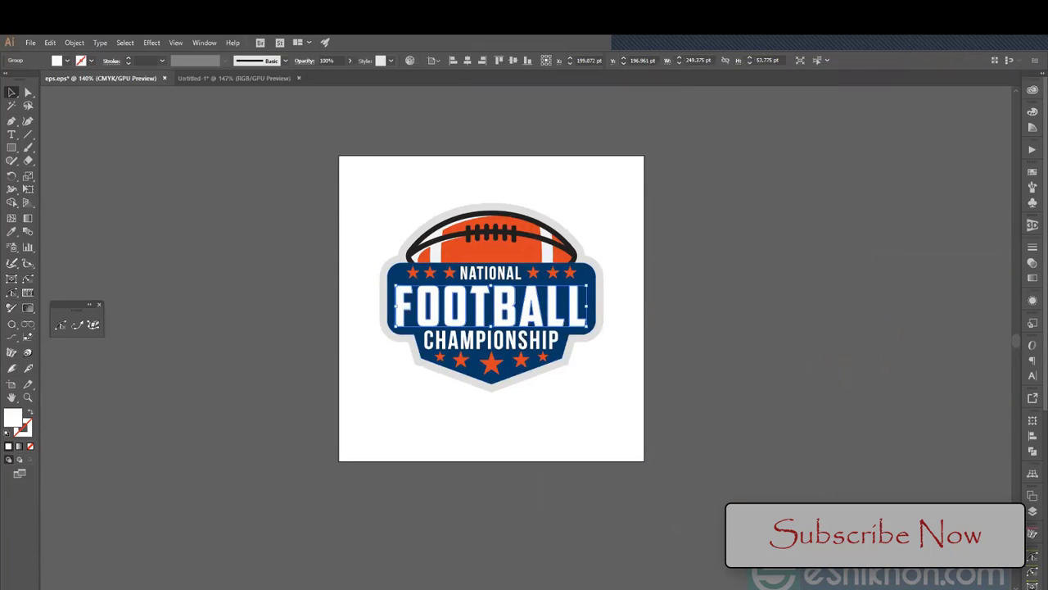
key(alt+Tab)
double_click(243, 167)
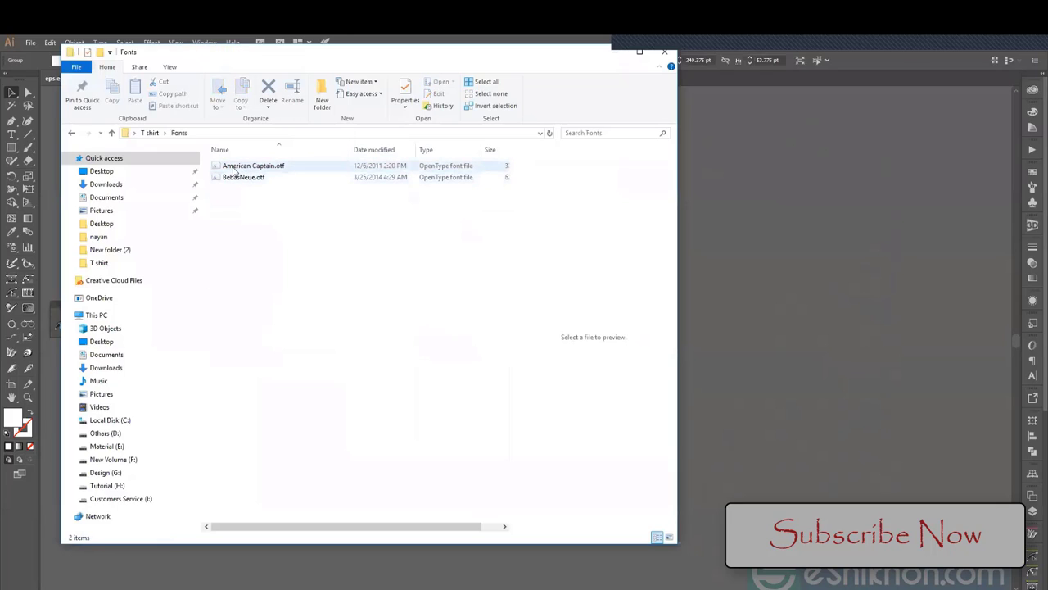
- Preview American Captain.otf and BebasNeue.otf, install the American Captain font and close its preview window
click(233, 167)
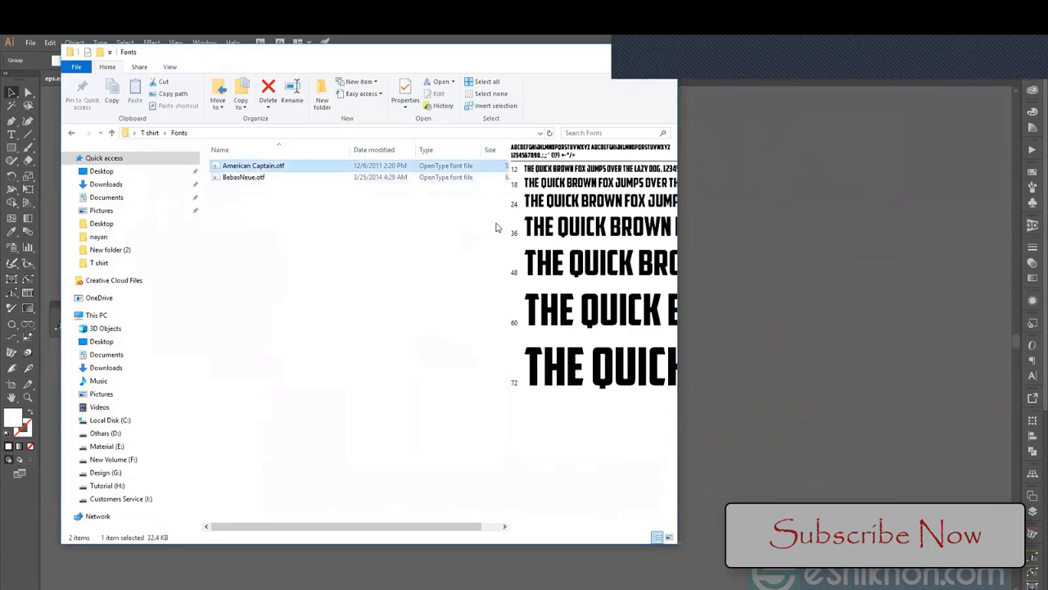
click(246, 177)
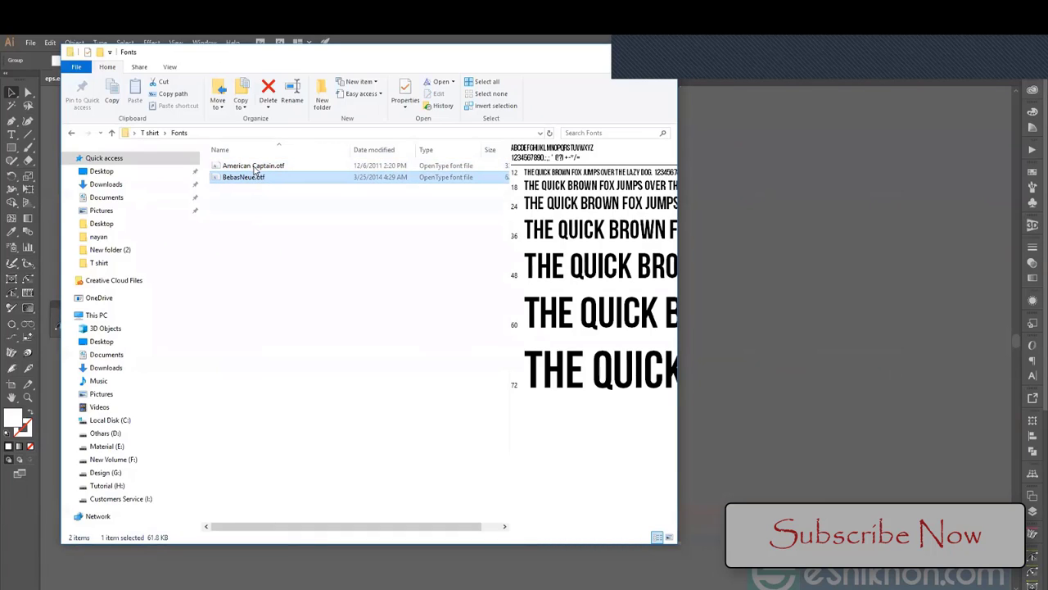
double_click(253, 166)
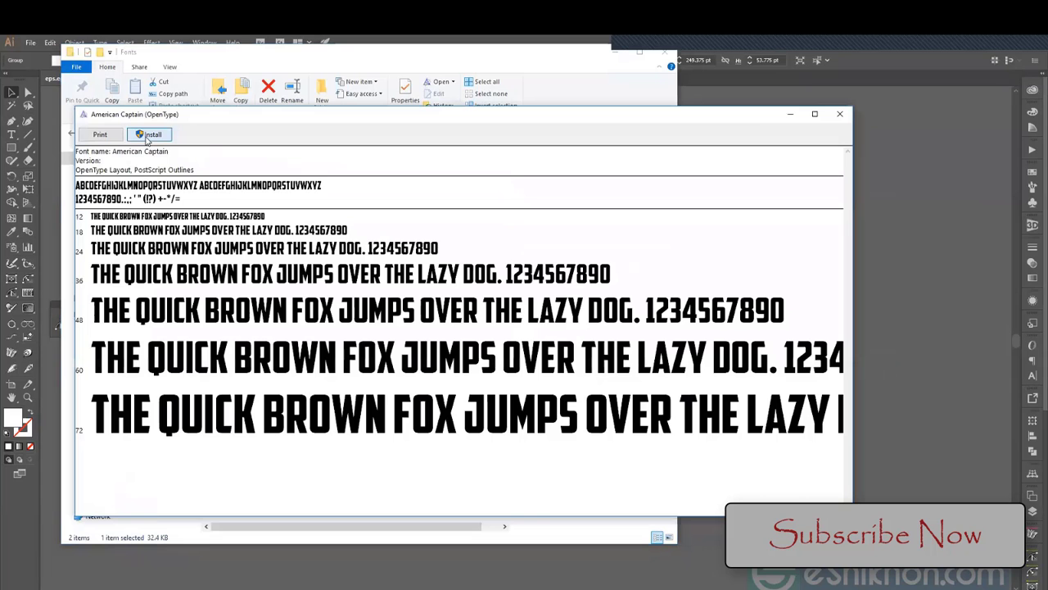
click(150, 135)
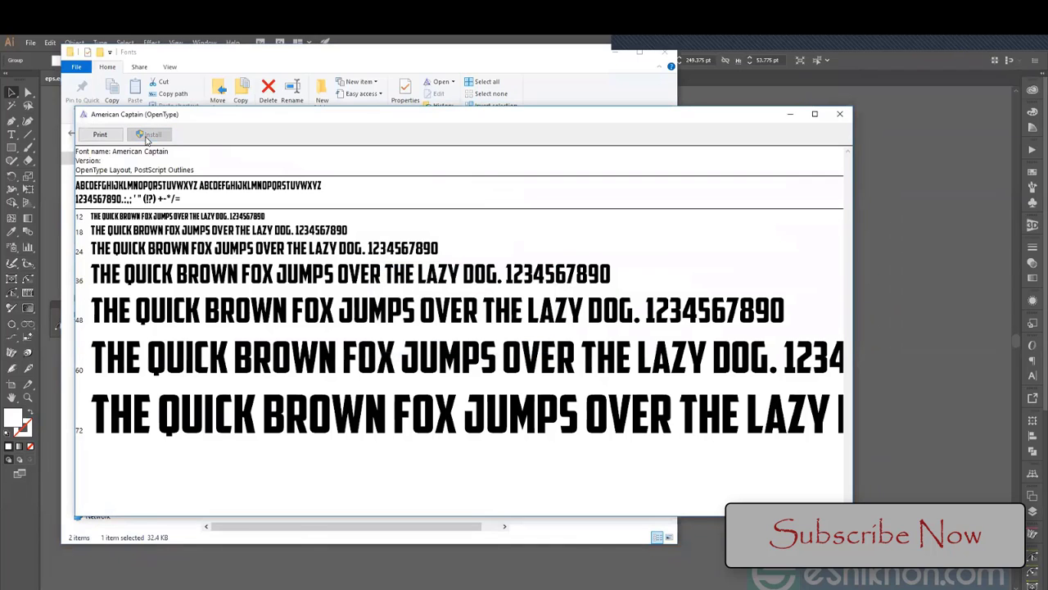
click(839, 114)
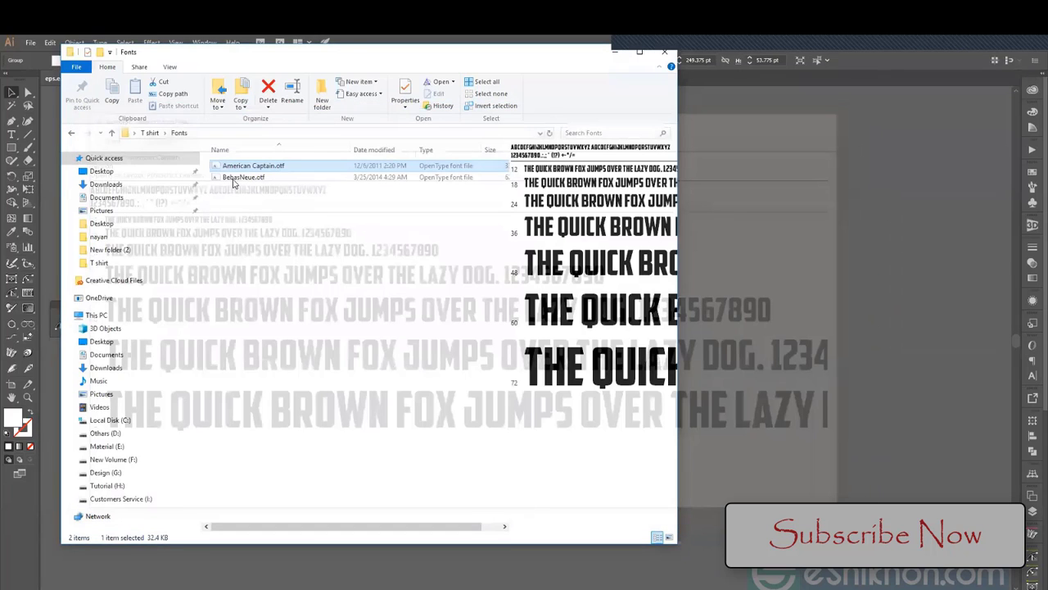
- View the full BebasNeue font sample, close it, go back to the T shirt folder and return to the logo in Illustrator
double_click(233, 179)
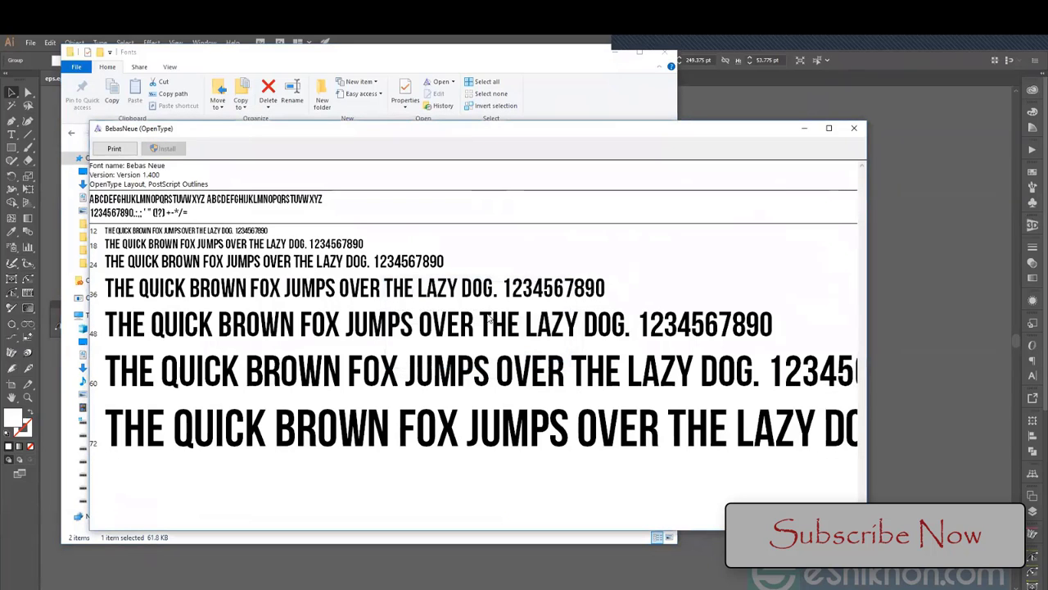
click(854, 128)
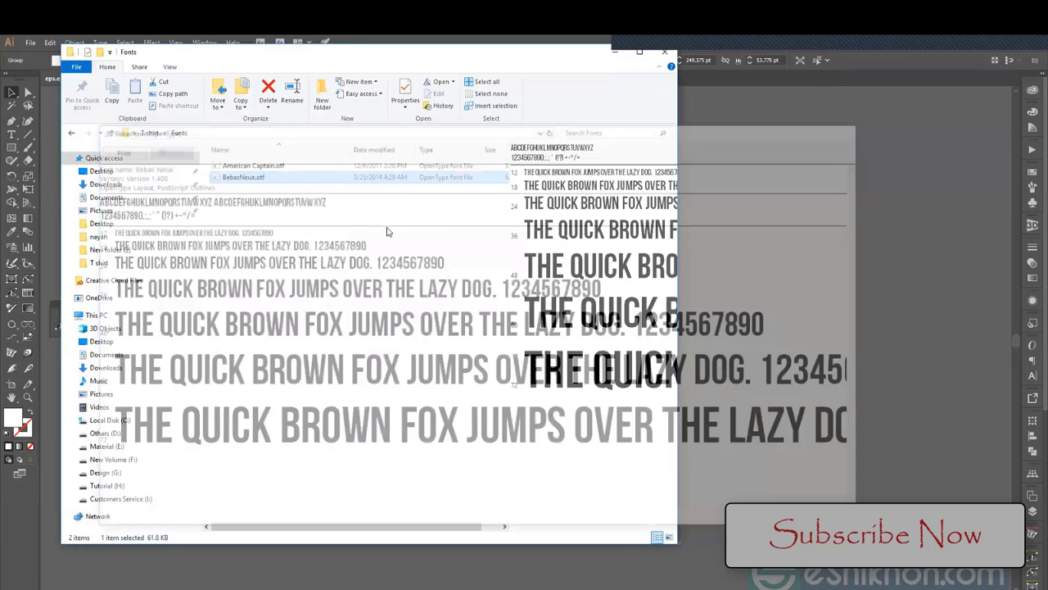
click(72, 133)
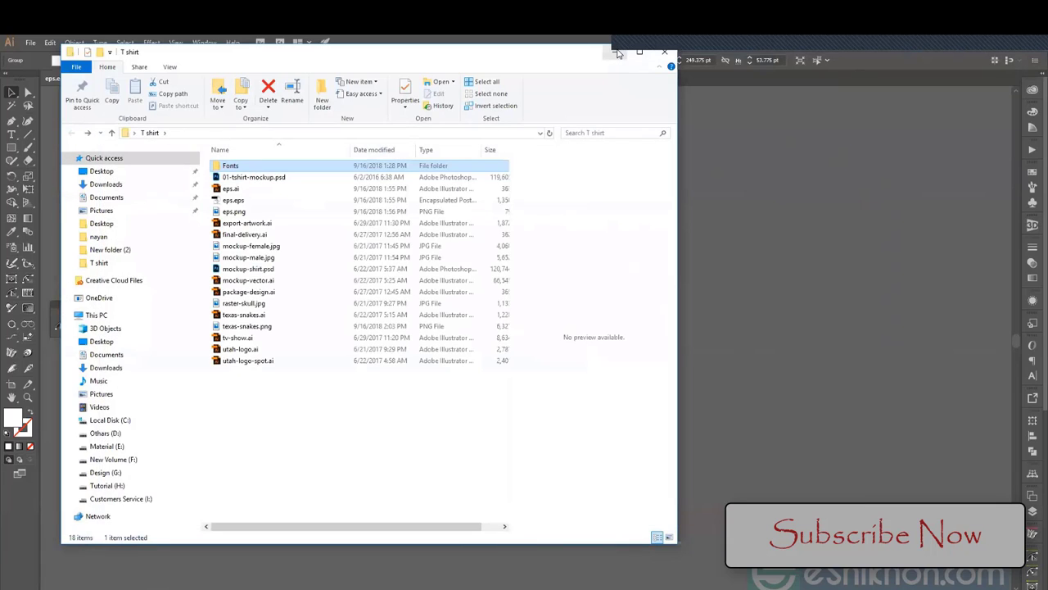
click(615, 52)
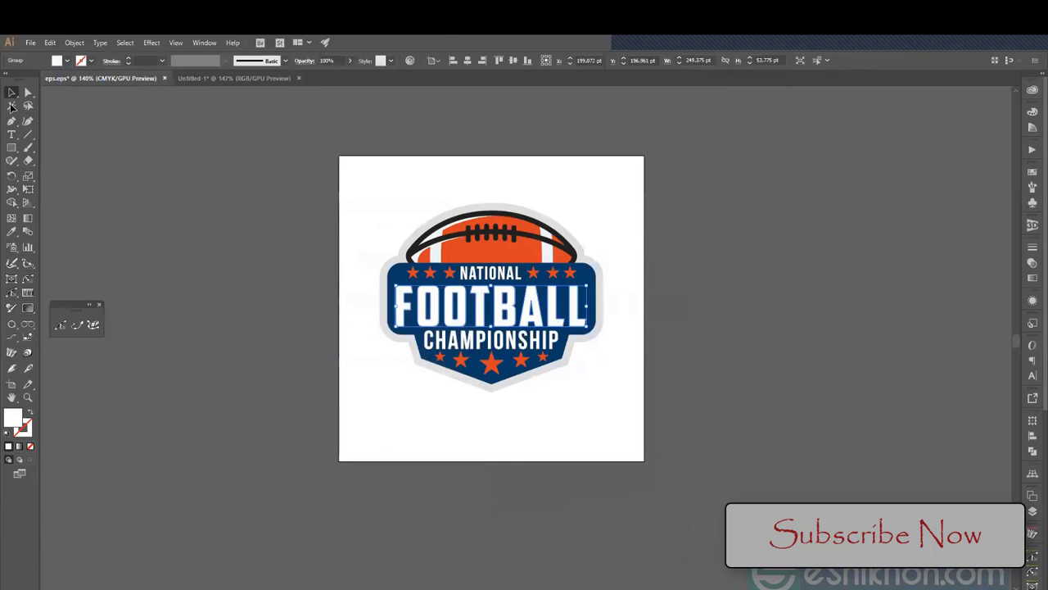
- Examine the FOOTBALL lettering and the whole logo on the eps.eps artboard by selecting each, leaving nothing selected
click(77, 140)
click(424, 319)
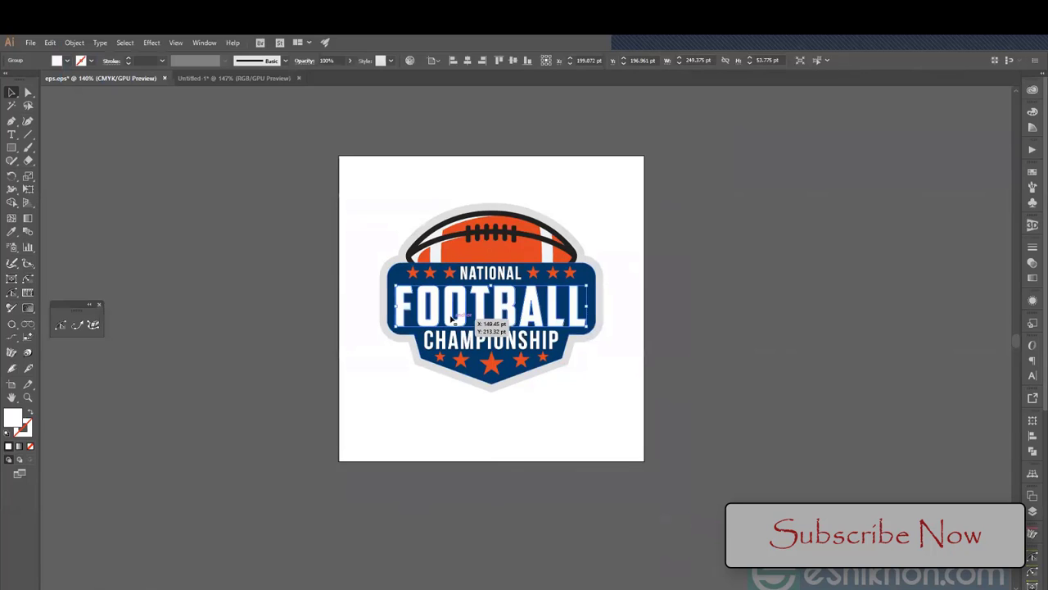
click(461, 434)
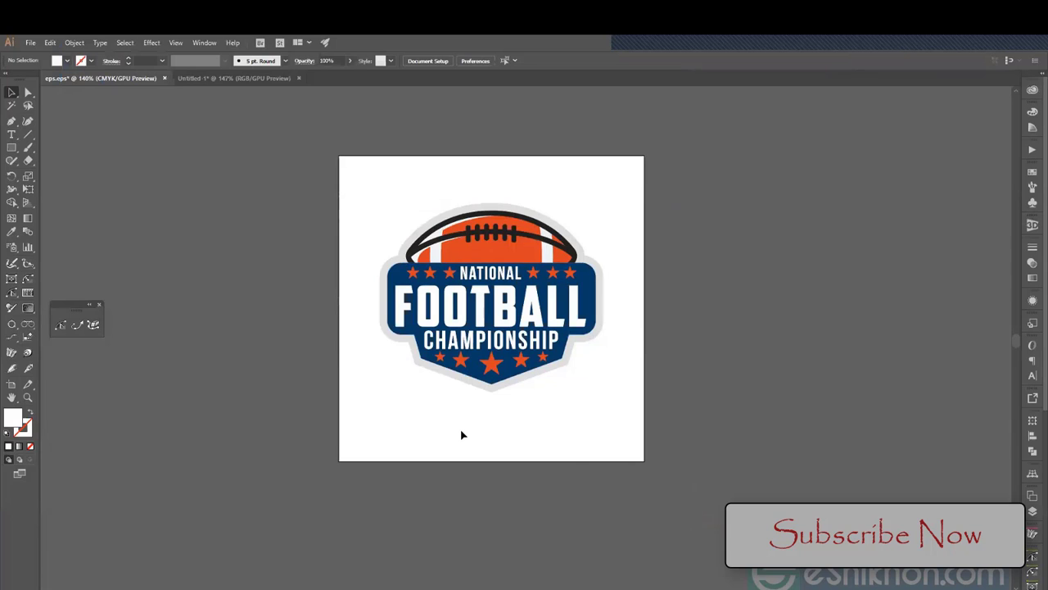
click(450, 309)
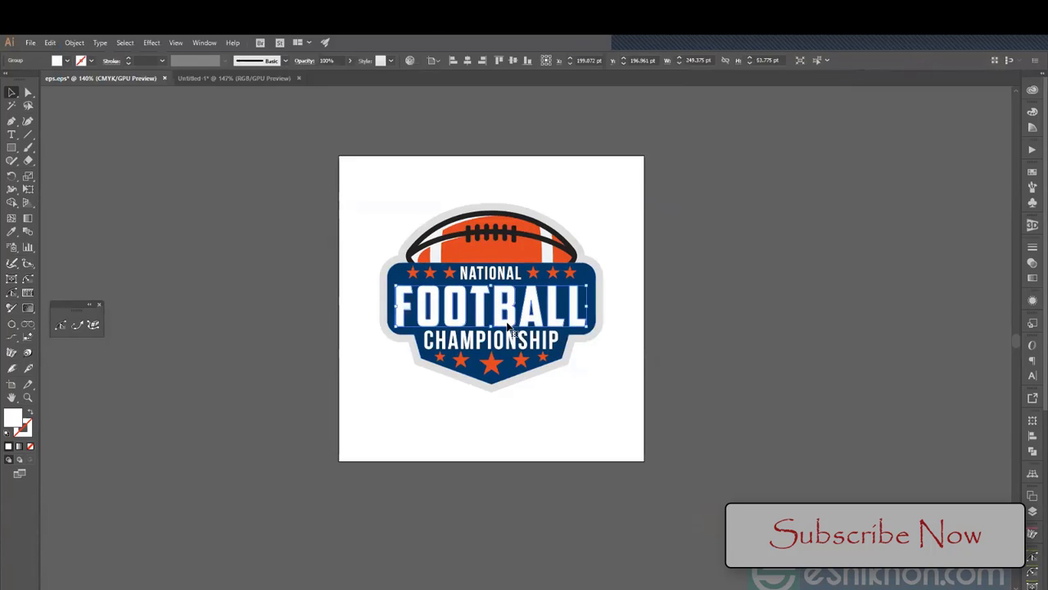
click(631, 338)
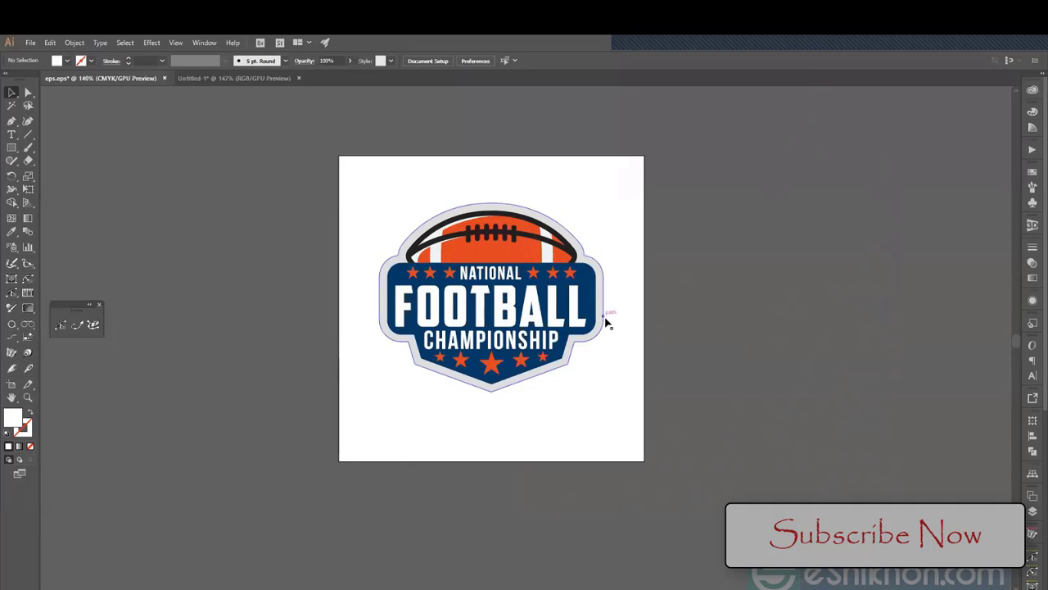
drag(351, 175, 636, 435)
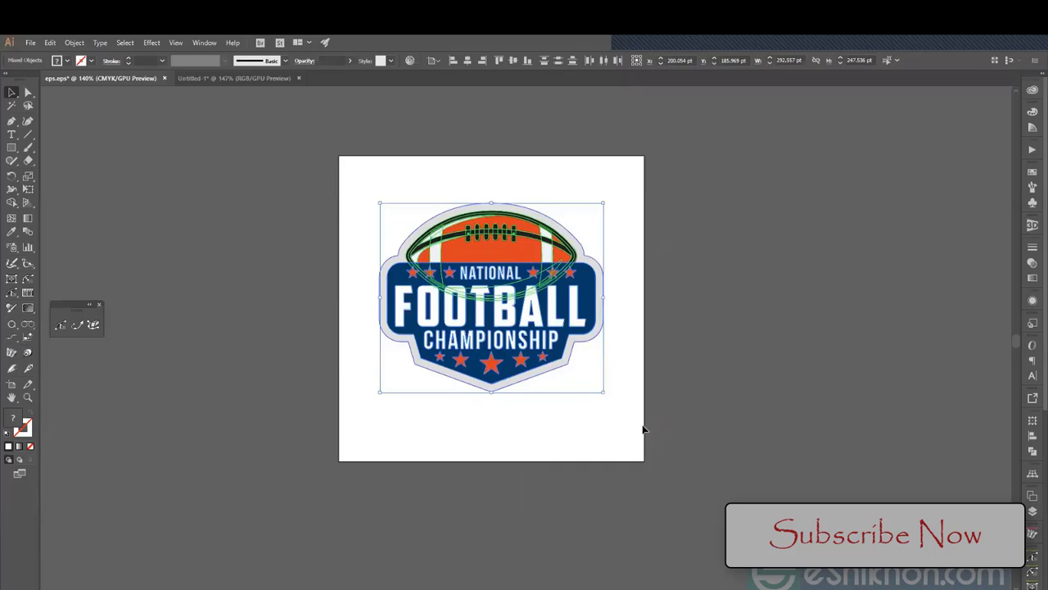
click(644, 429)
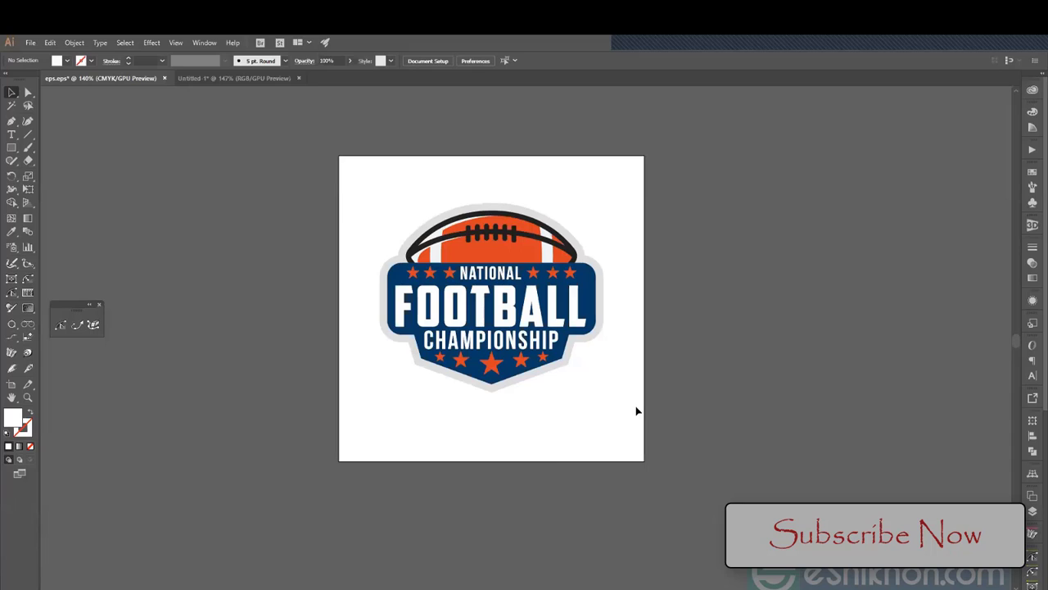
- Duplicate the entire football championship logo and place the copy beside the artboard, level with the original
drag(358, 183, 631, 432)
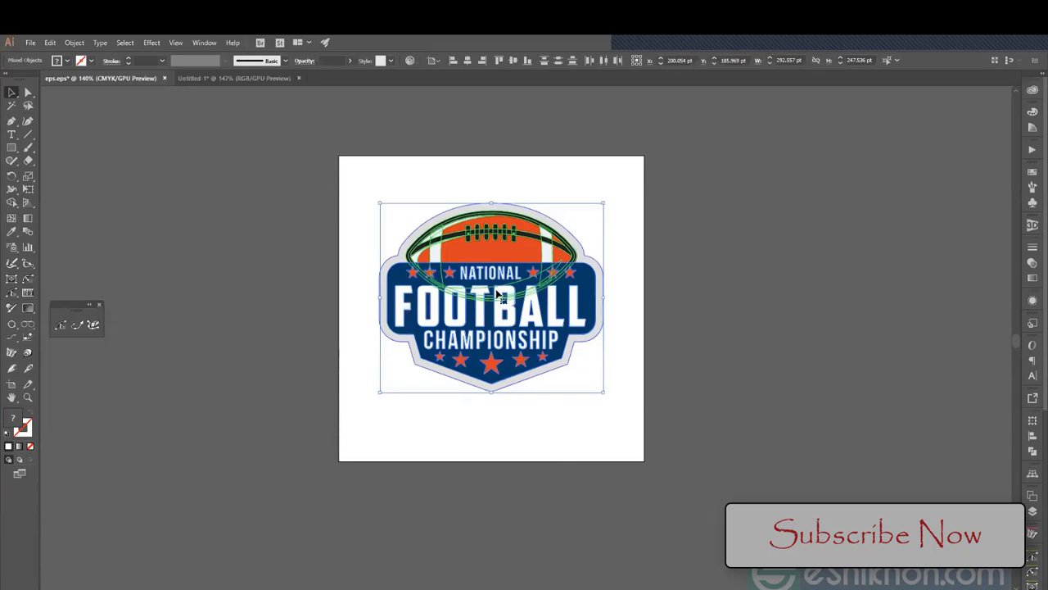
drag(479, 299, 712, 446)
click(713, 446)
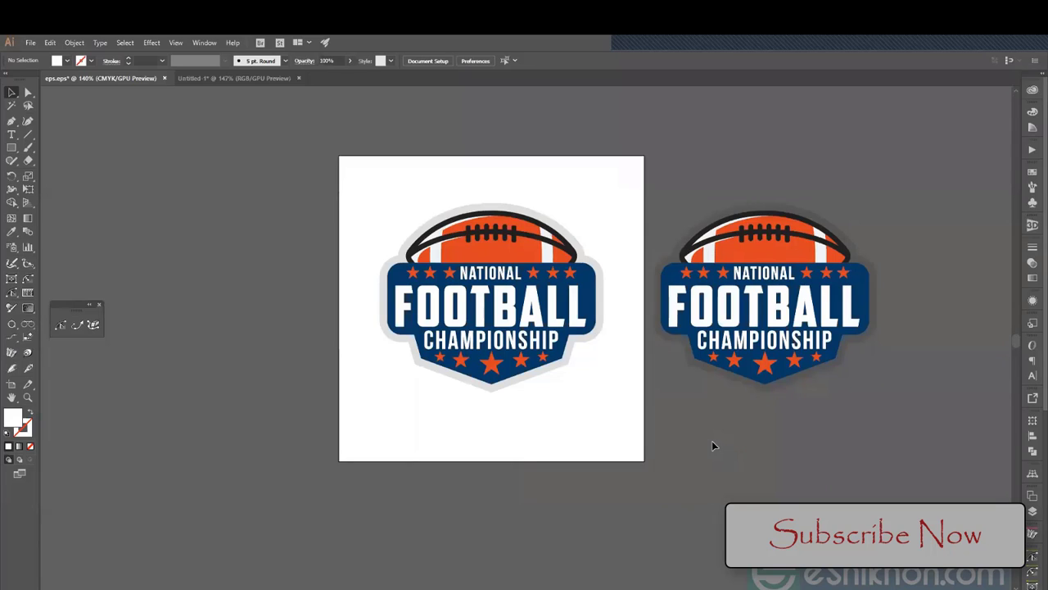
click(791, 334)
click(720, 166)
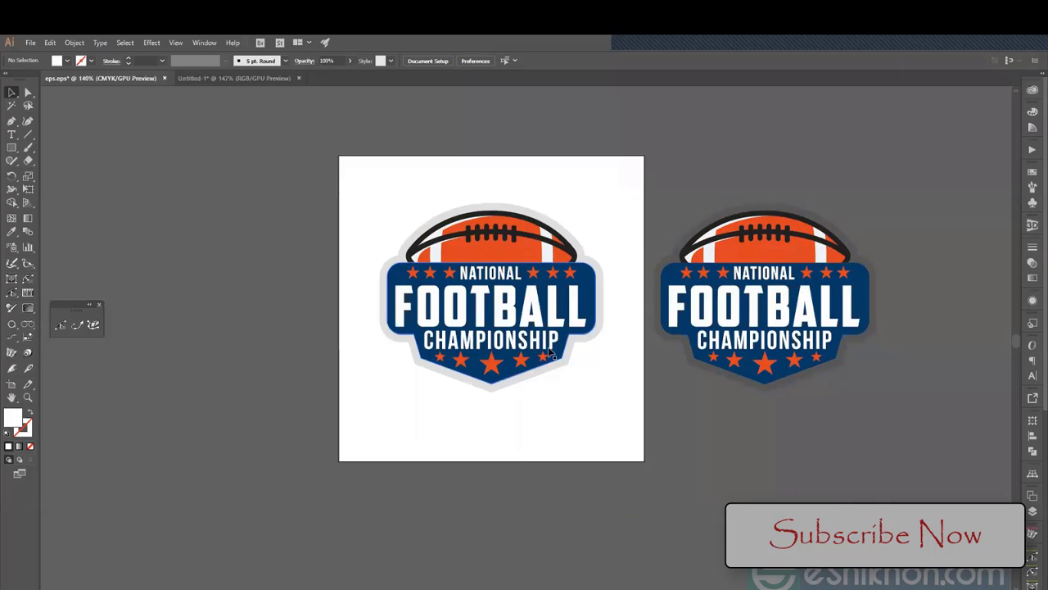
- Inspect the blue badge shape and the NATIONAL, FOOTBALL and CHAMPIONSHIP lettering in the original logo, selecting all three words together
click(586, 325)
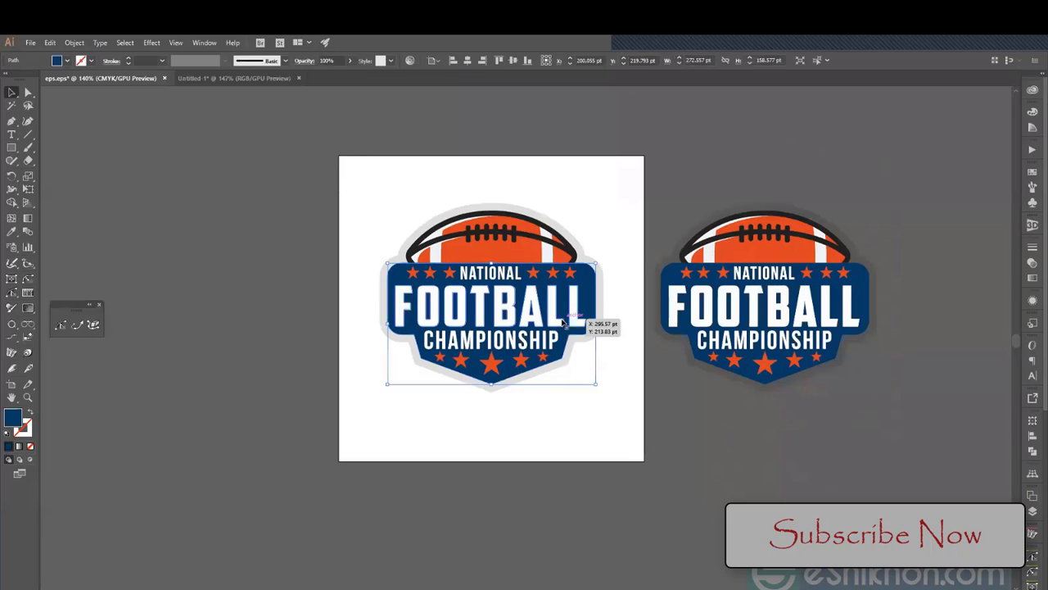
click(473, 273)
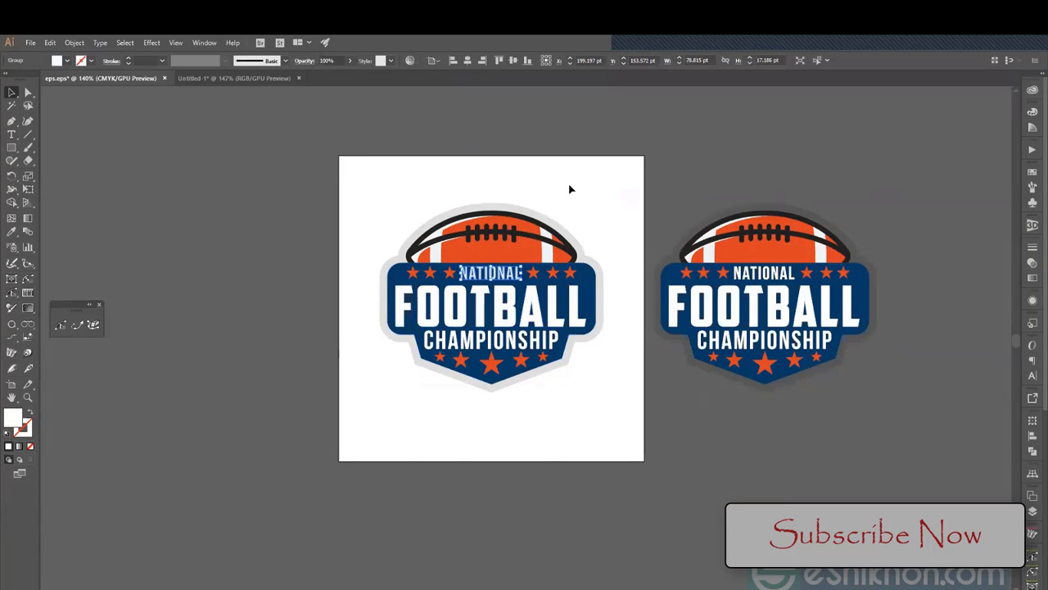
click(571, 189)
click(518, 273)
click(517, 274)
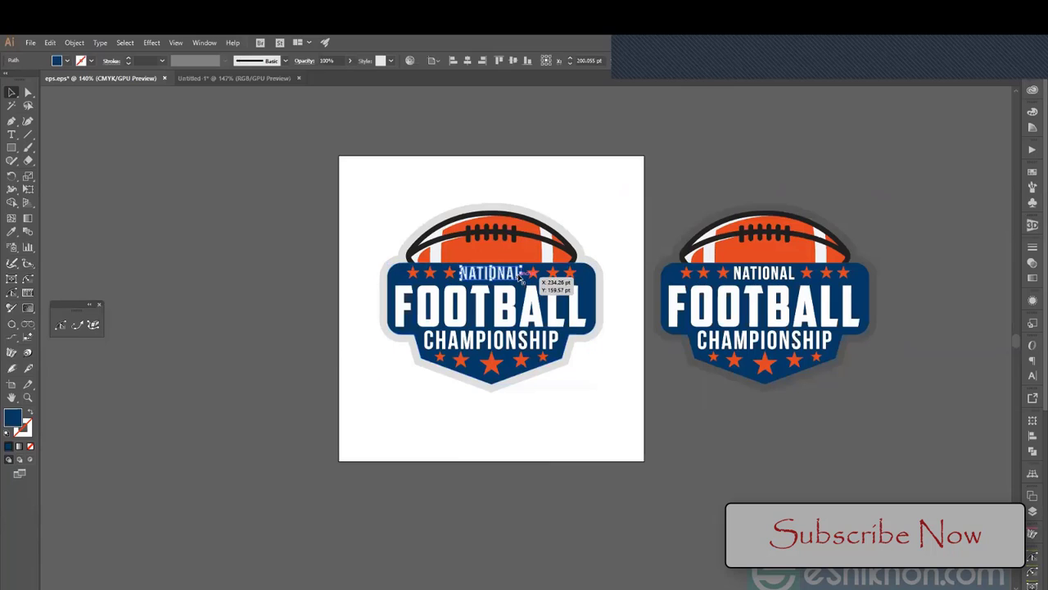
shift+click(514, 303)
shift+click(514, 337)
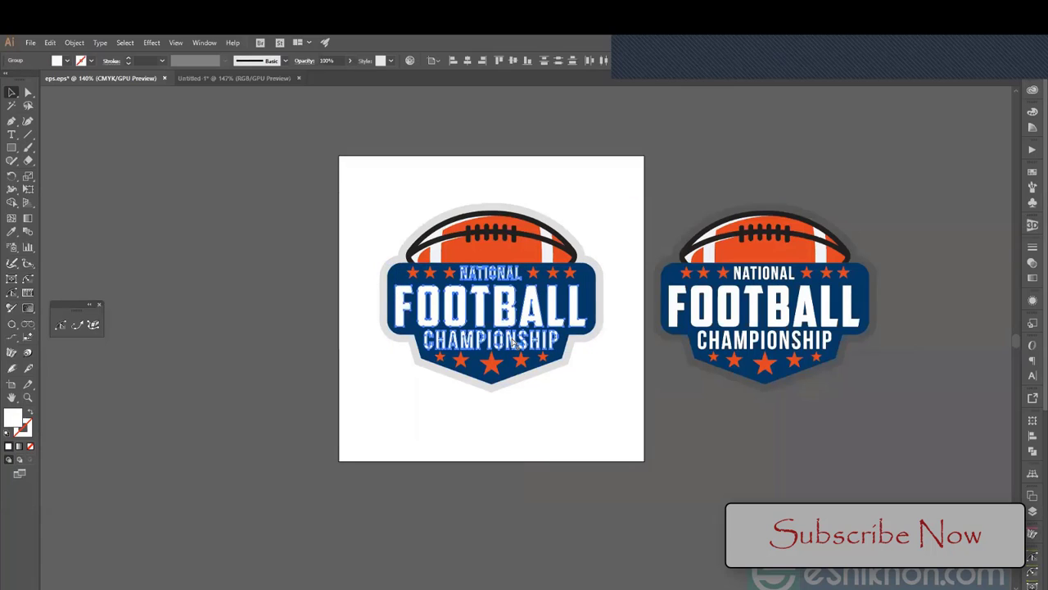
click(636, 365)
- Inspect the original logo's blue badge, an orange star and, at 300% zoom, the full outline of the orange football shape
click(596, 276)
click(560, 262)
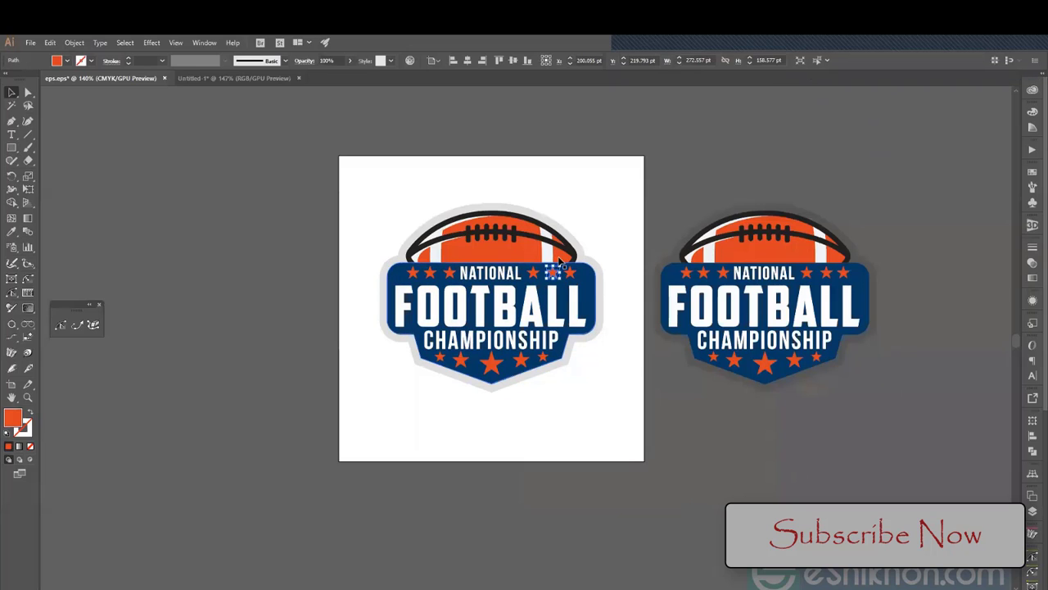
click(608, 248)
key(ctrl+plus)
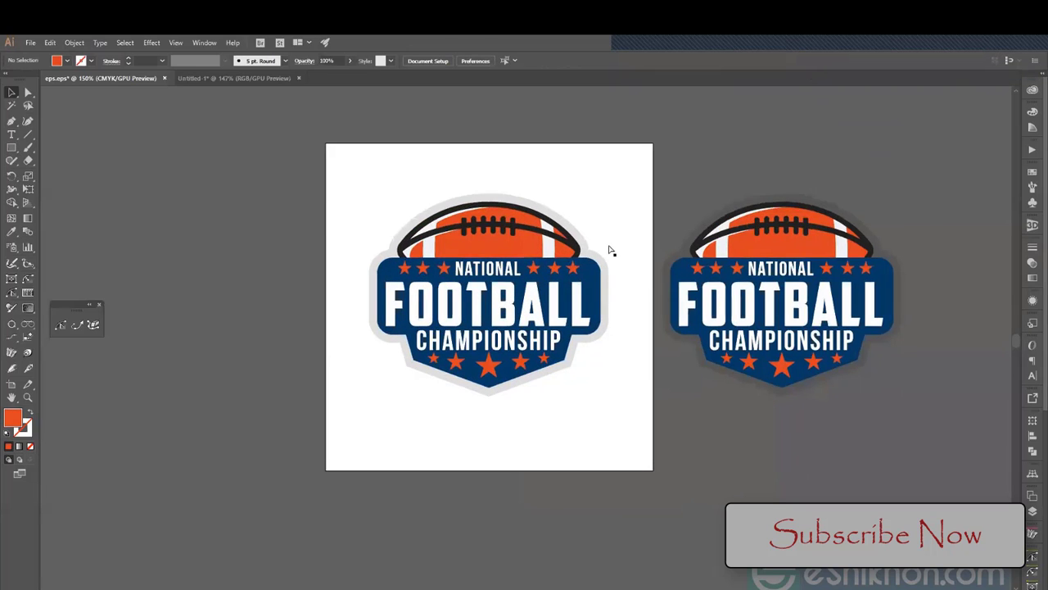
key(ctrl+plus)
key(ctrl+plus)
drag(460, 117, 482, 347)
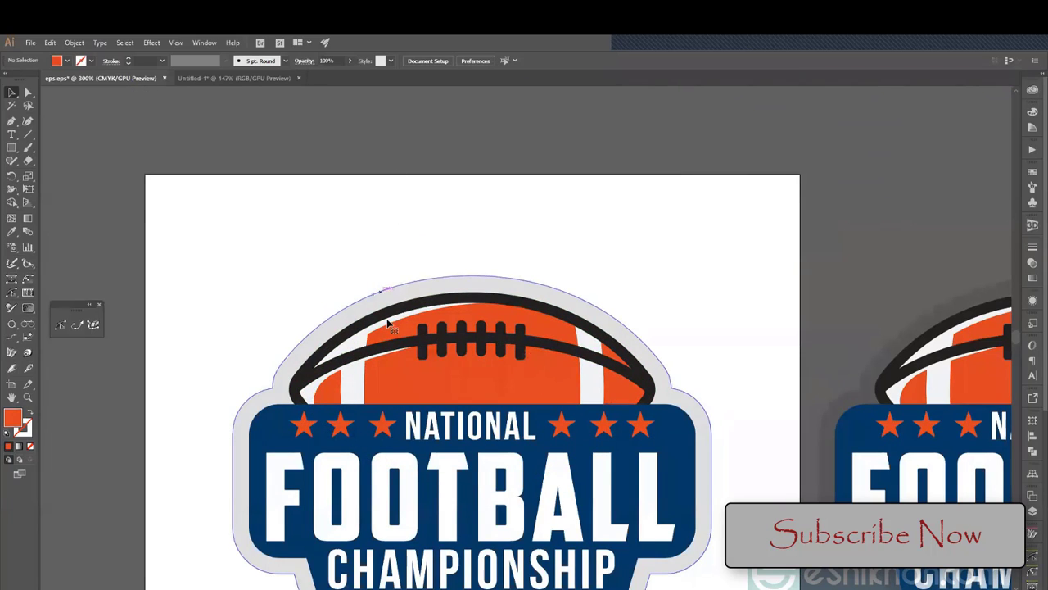
click(380, 378)
scroll(380, 377, down, 2)
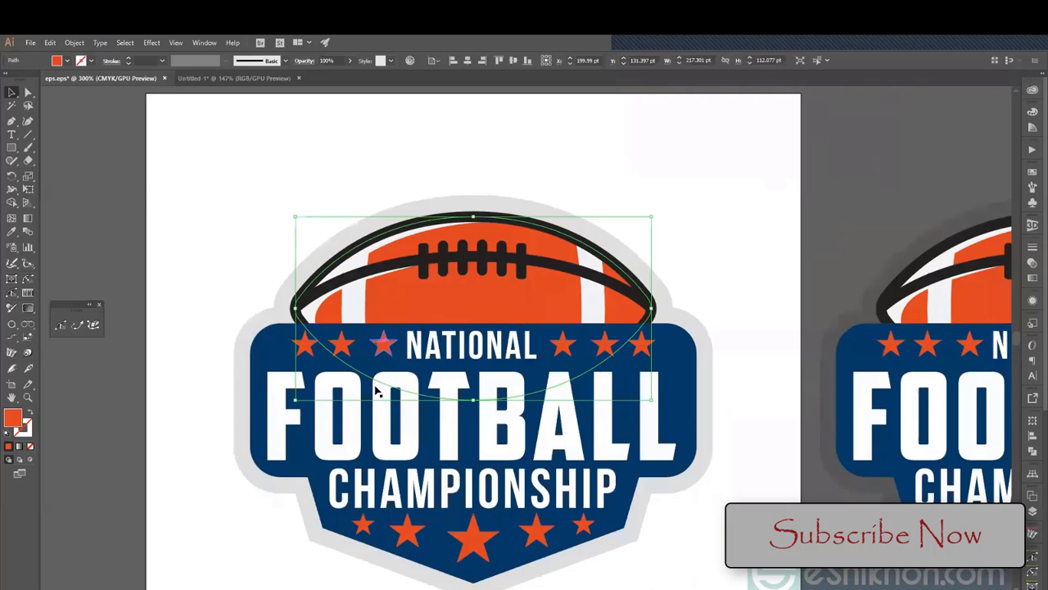
click(693, 235)
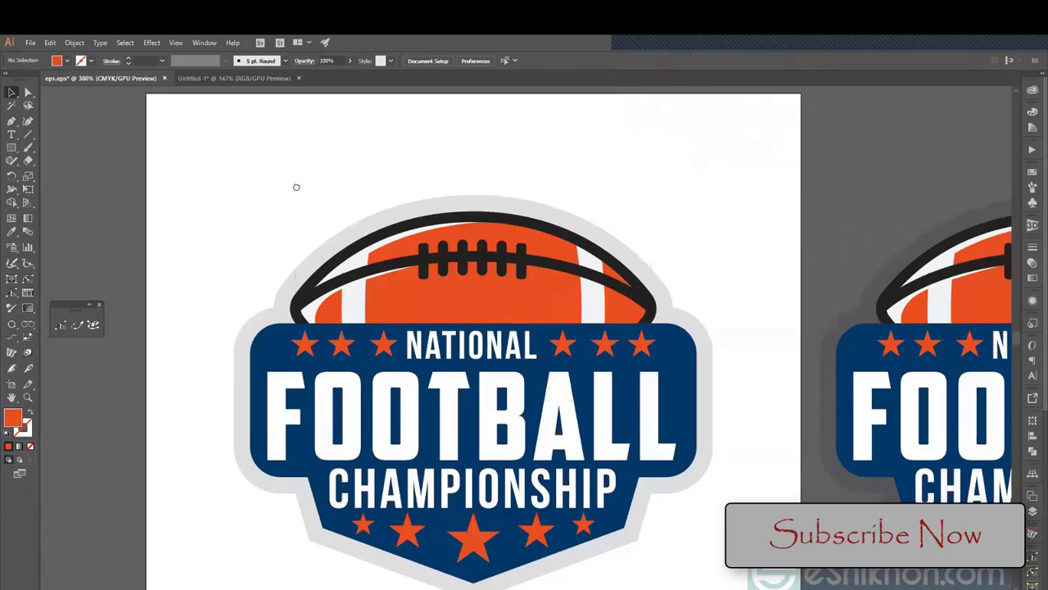
- Compare the clipped football shape with the outlines of the complete original logo by selecting each, leaving nothing selected
scroll(296, 186, down, 2)
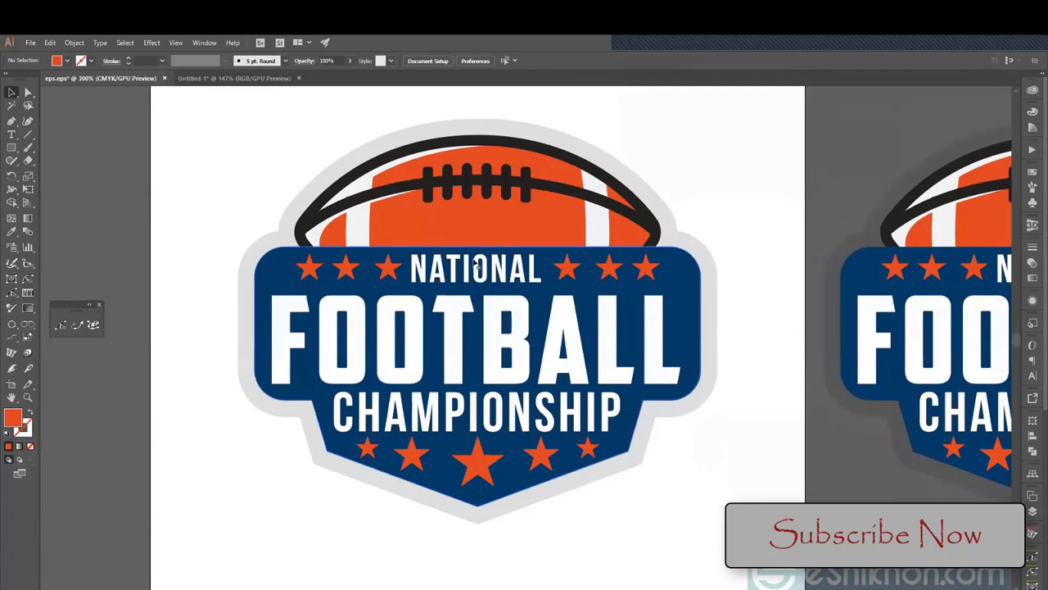
click(434, 321)
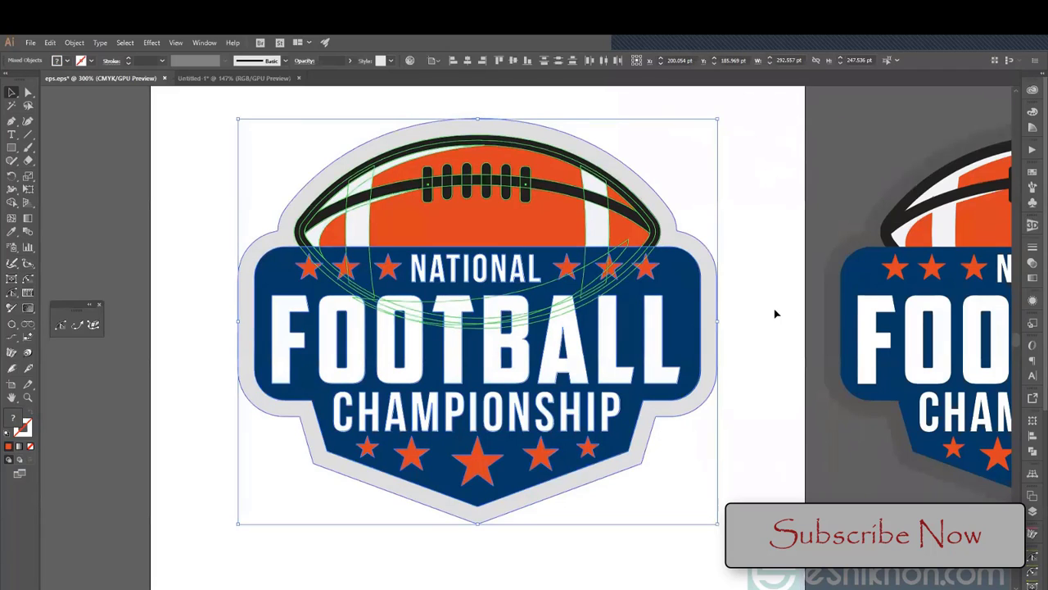
click(432, 221)
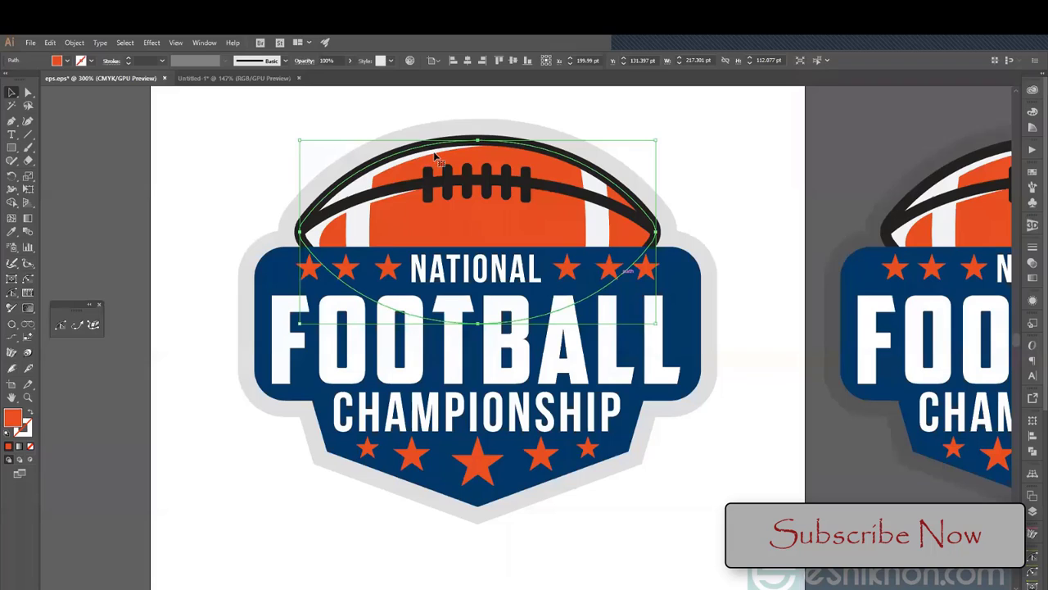
click(732, 154)
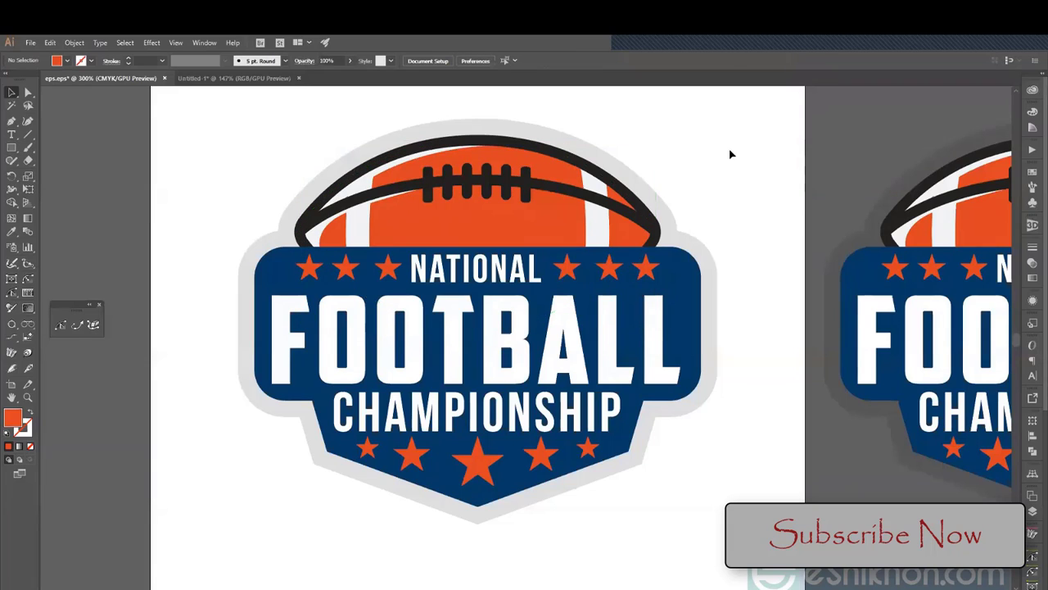
click(549, 235)
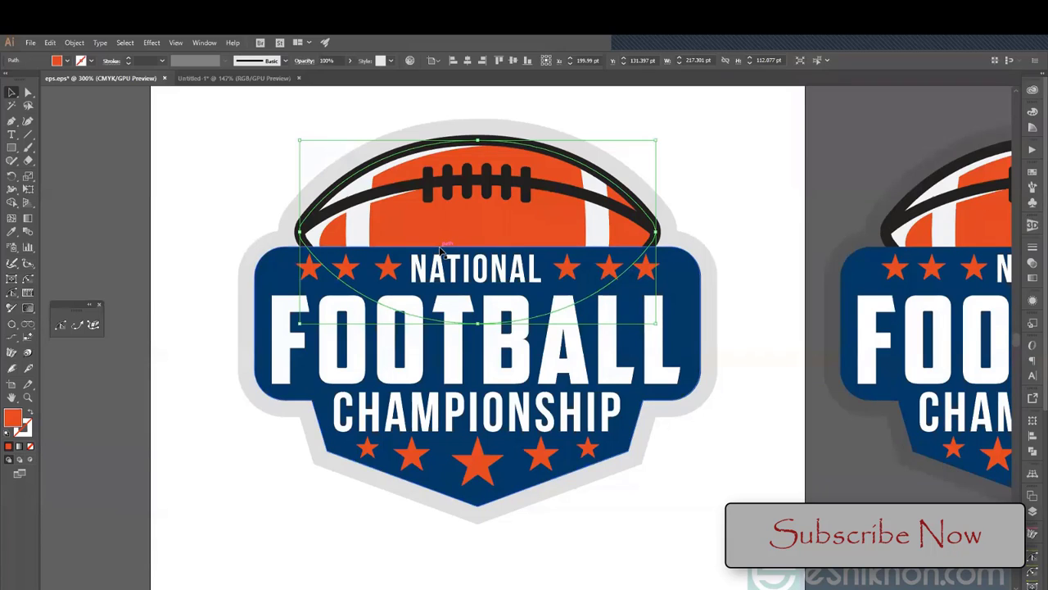
click(712, 216)
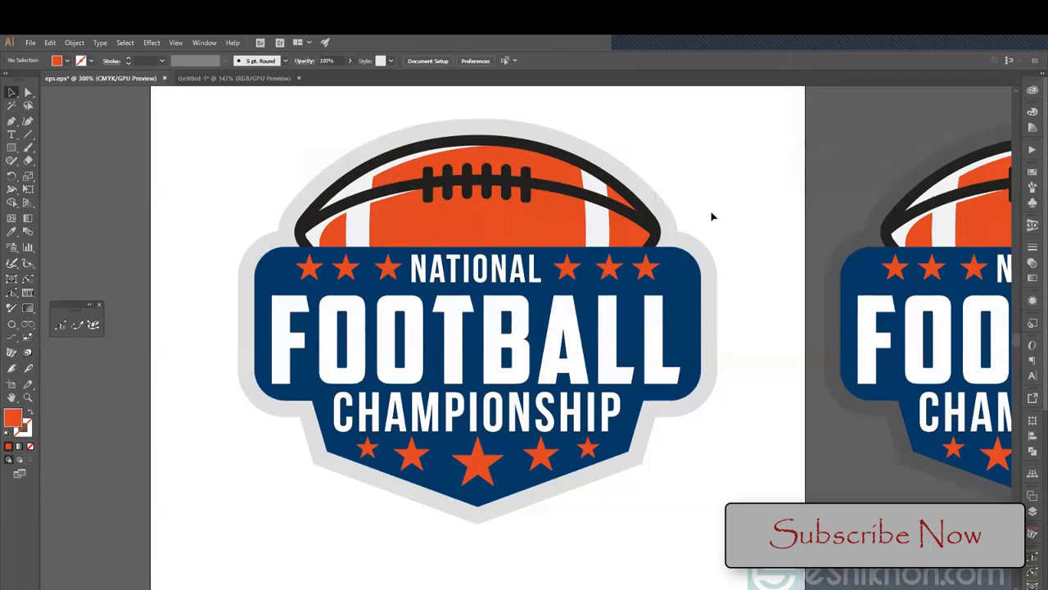
click(479, 228)
click(791, 201)
drag(206, 118, 713, 509)
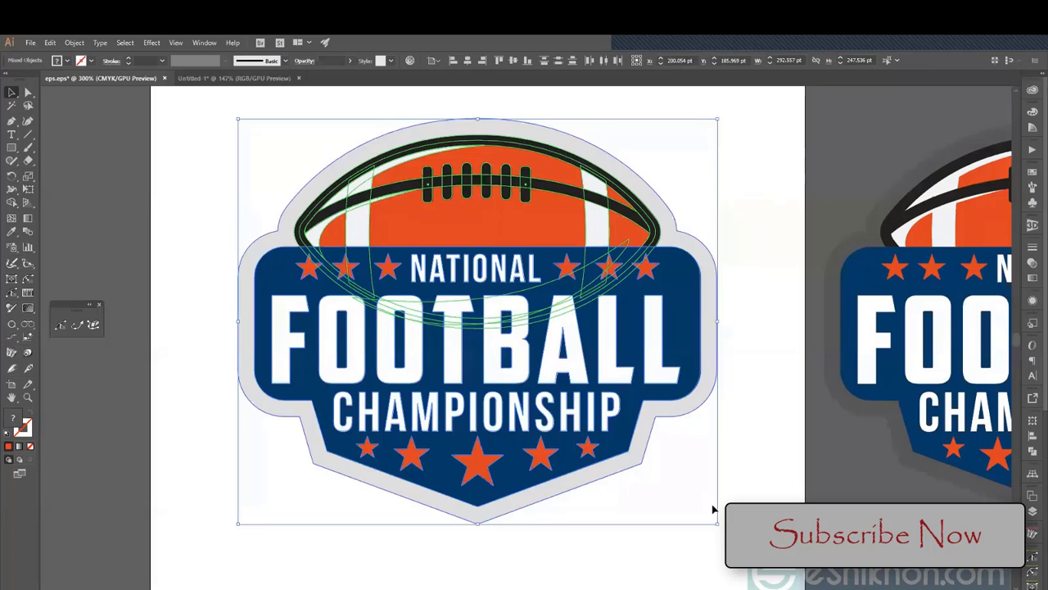
key(ctrl+shift+a)
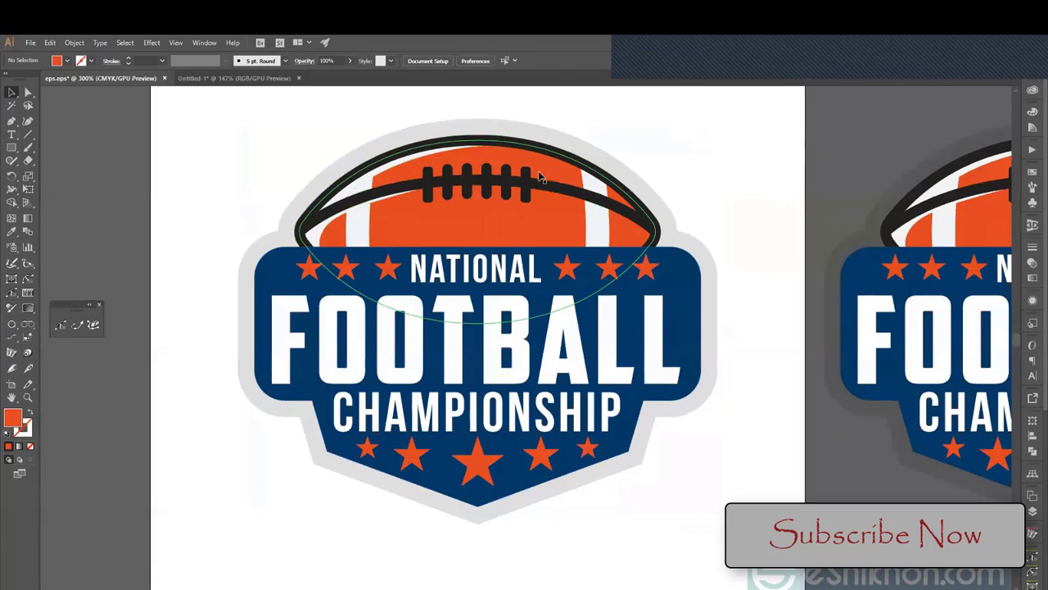
- Duplicate the complete original logo onto the empty canvas on the other side of the artboard, level with it, and view all three logos at 150%
drag(254, 128, 493, 330)
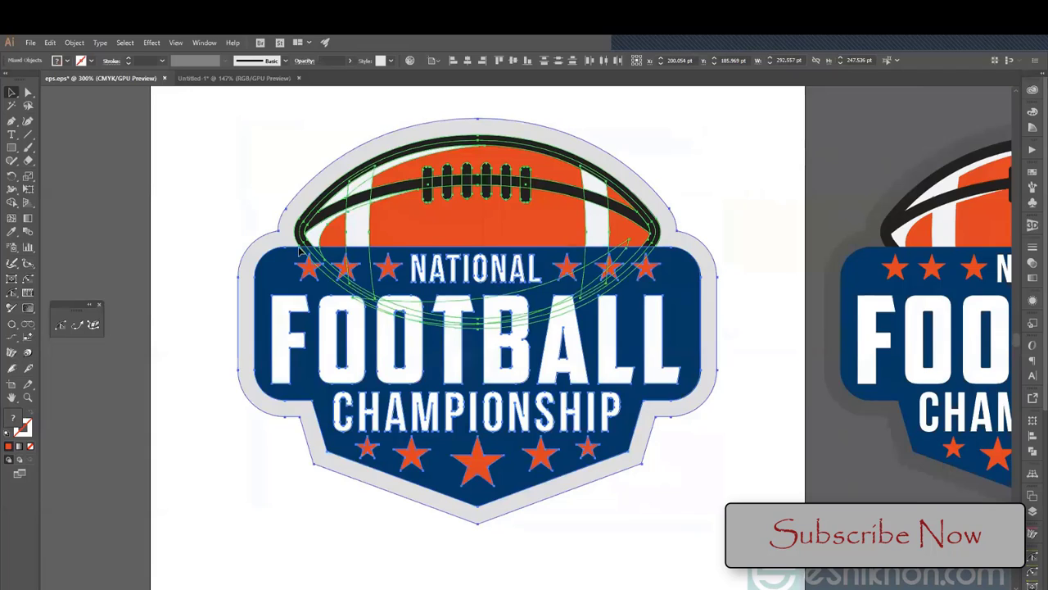
drag(164, 243, 274, 246)
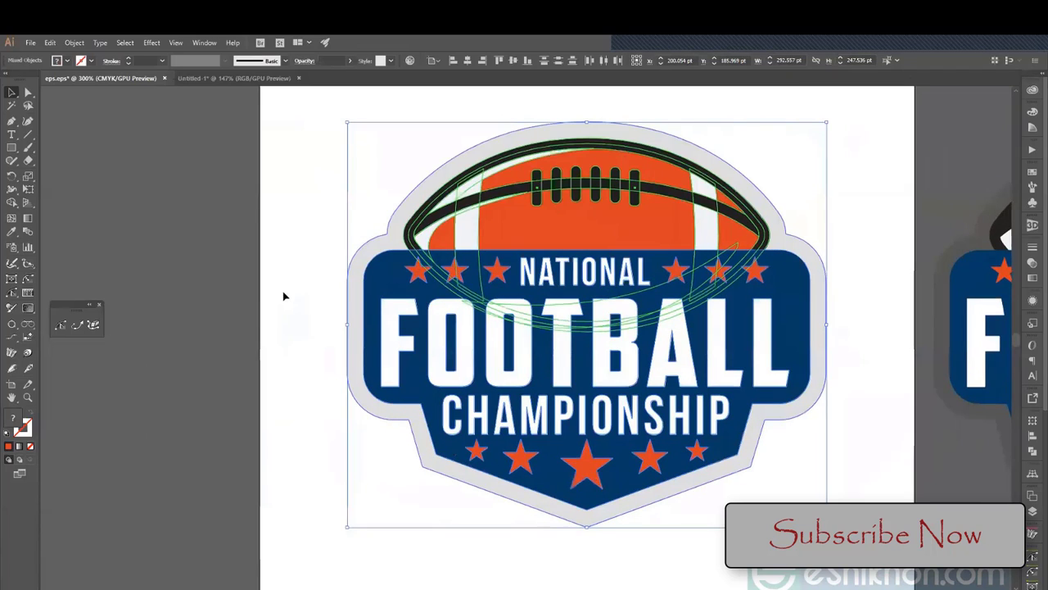
drag(272, 301, 549, 316)
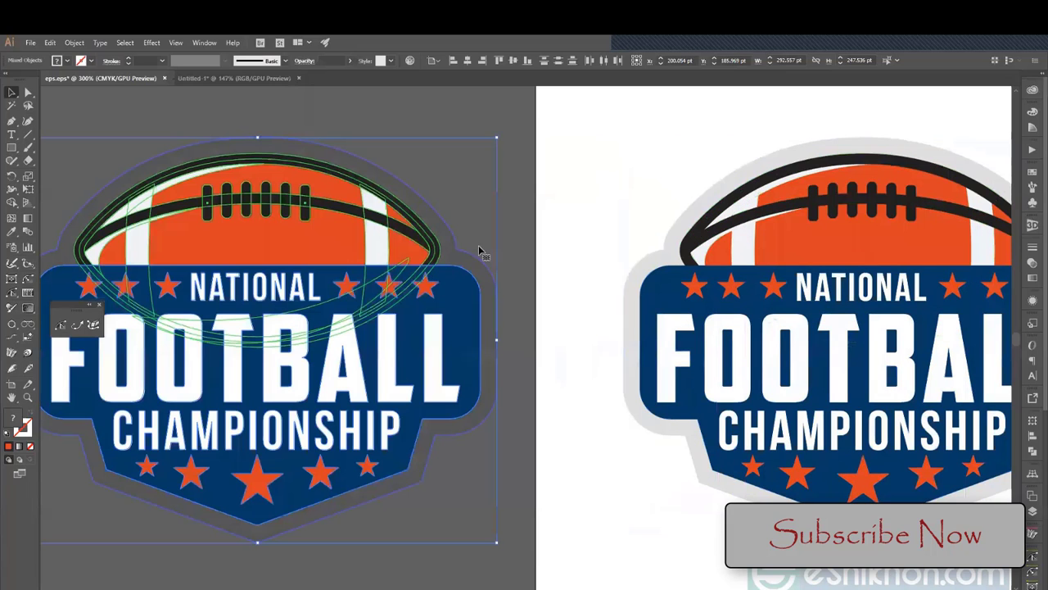
key(ctrl+v)
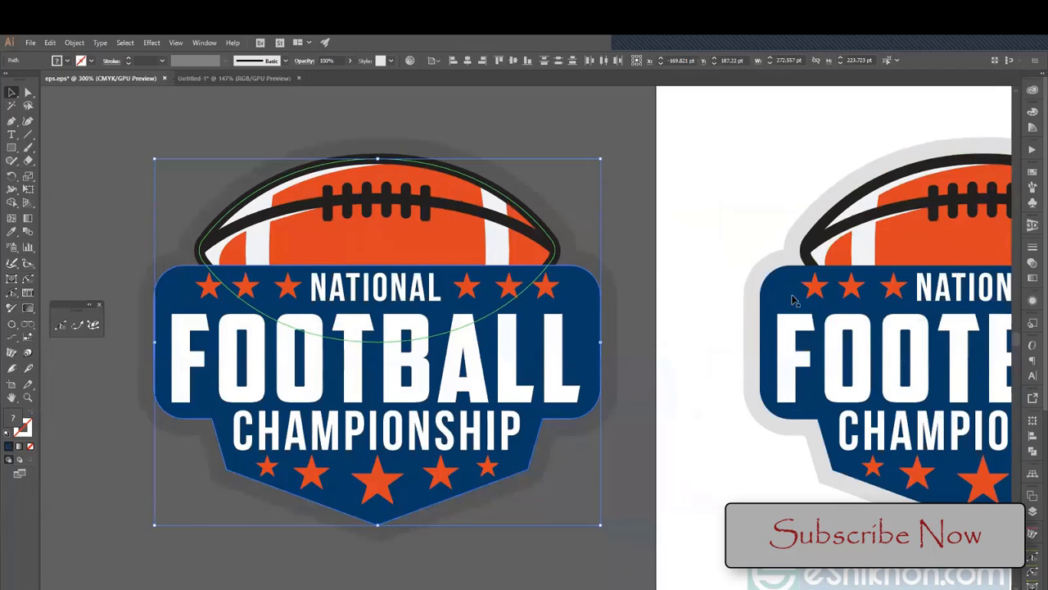
click(686, 274)
drag(685, 273, 389, 259)
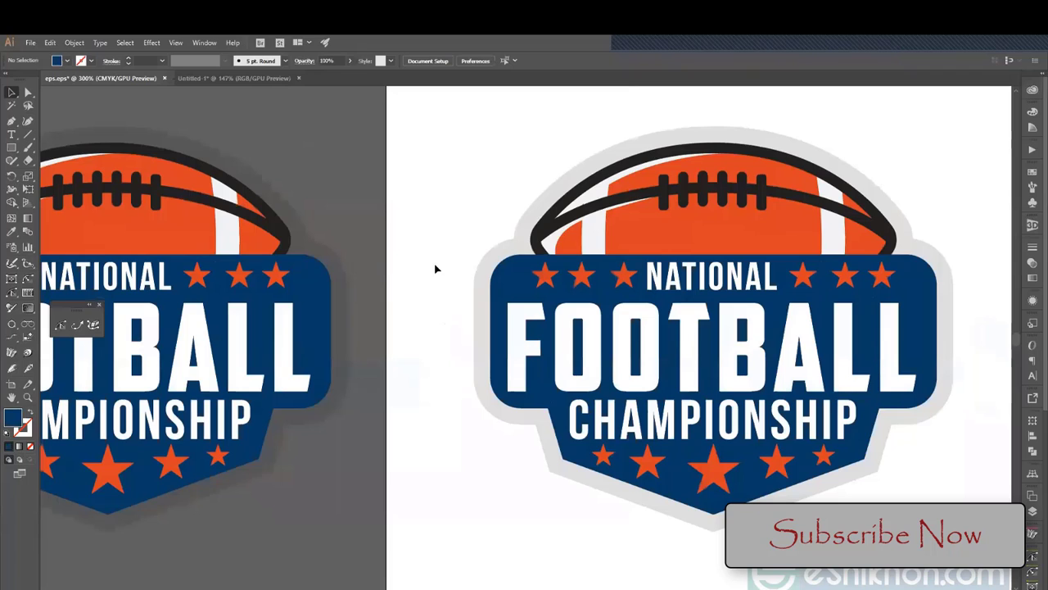
scroll(393, 279, right, 3)
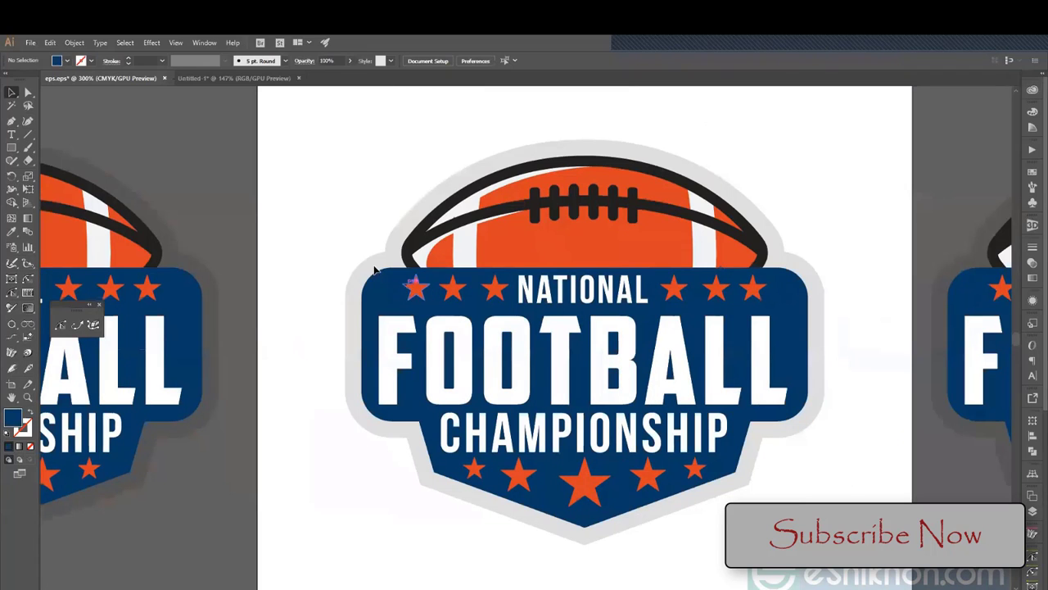
key(ctrl+minus)
key(ctrl+minus)
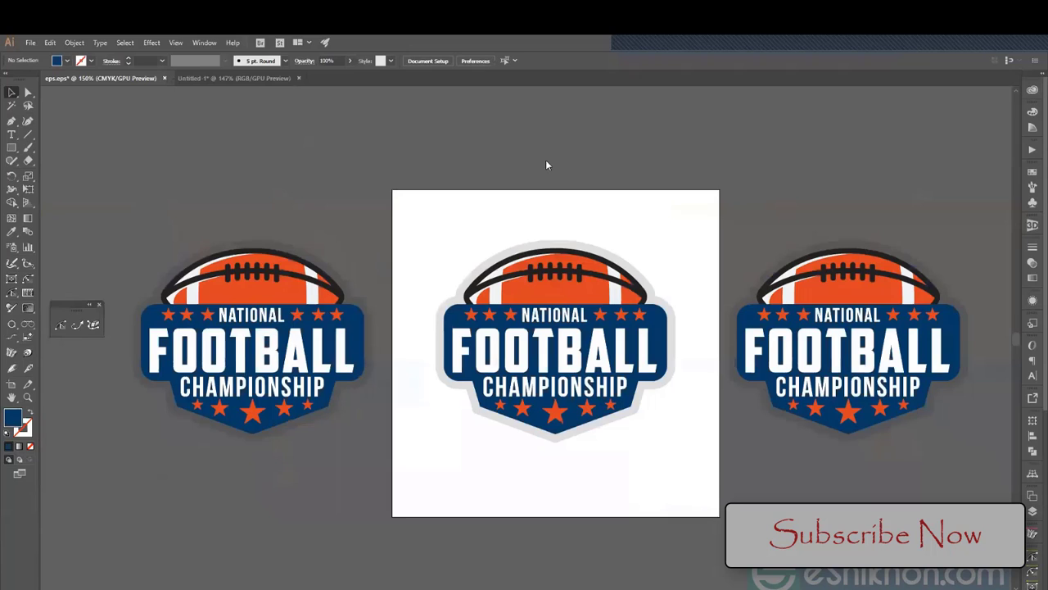
- Switch to Everything, search for "old file" and open the Old File folder inside Screen Printing Design
key(alt+Tab)
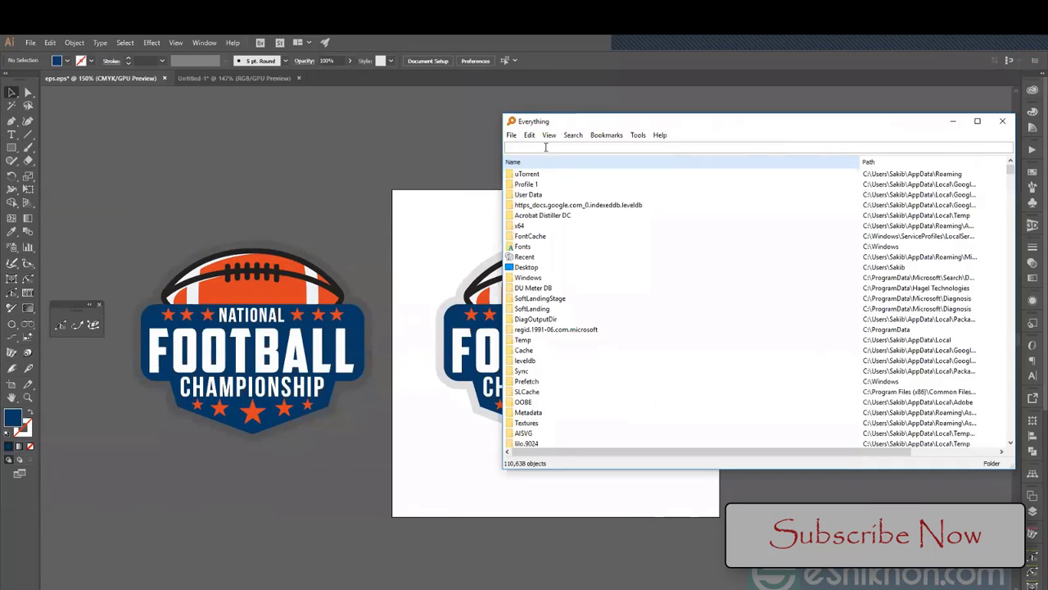
text(old)
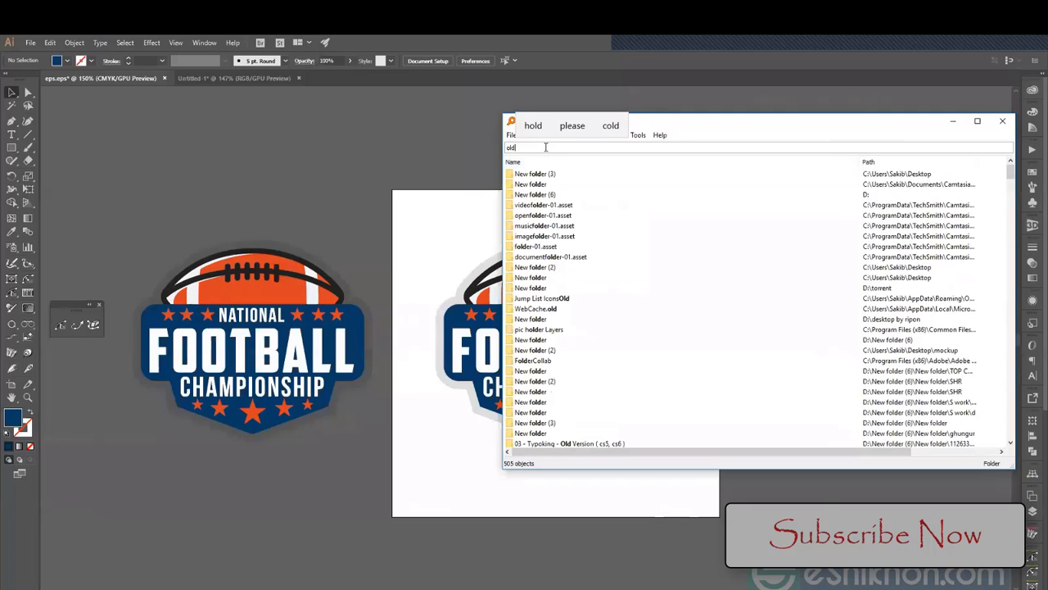
text( fi)
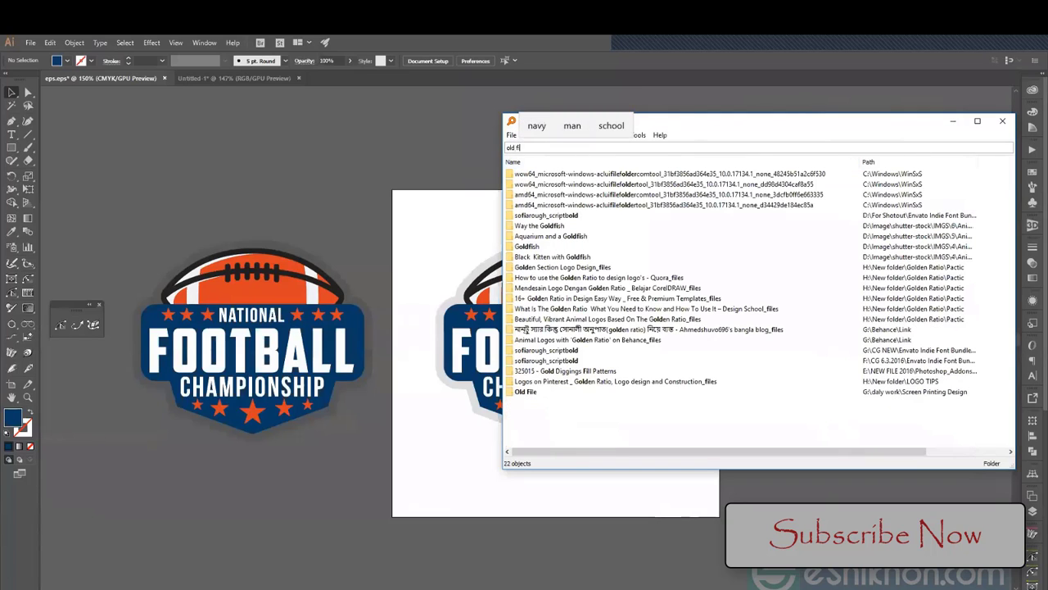
text(le)
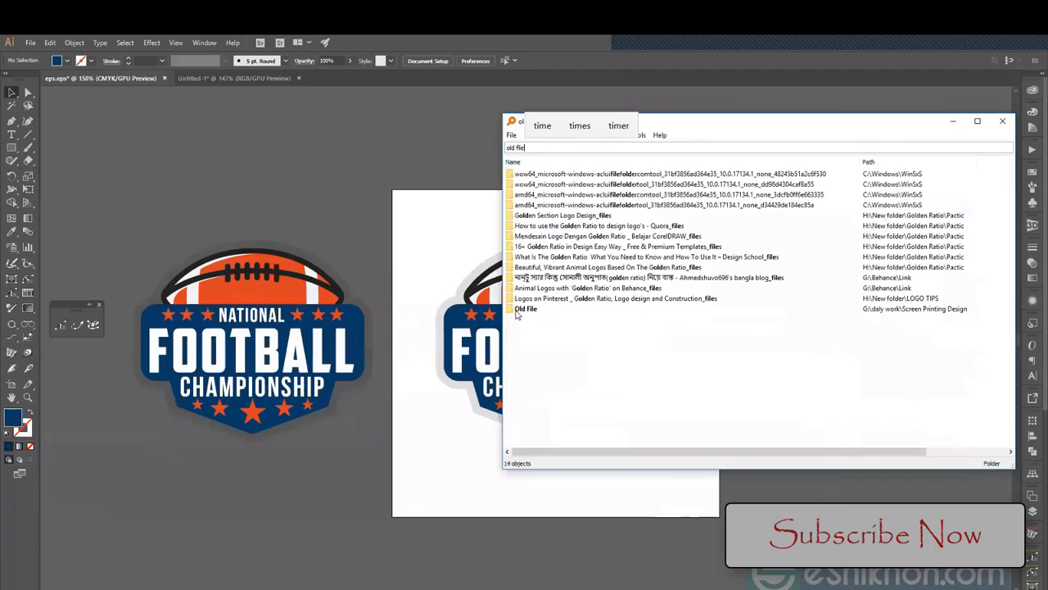
double_click(524, 309)
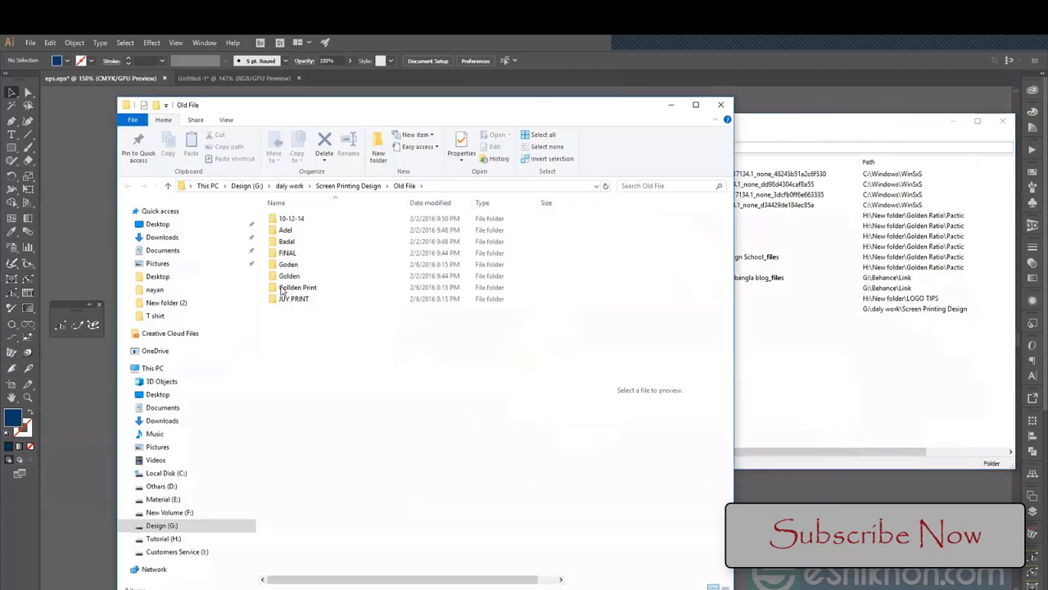
- Preview i5g283w4.eps, the Out Dot EPS and love.jpg in the Gollden Print 24-04-15 folder, and return to the Old File folder
double_click(283, 288)
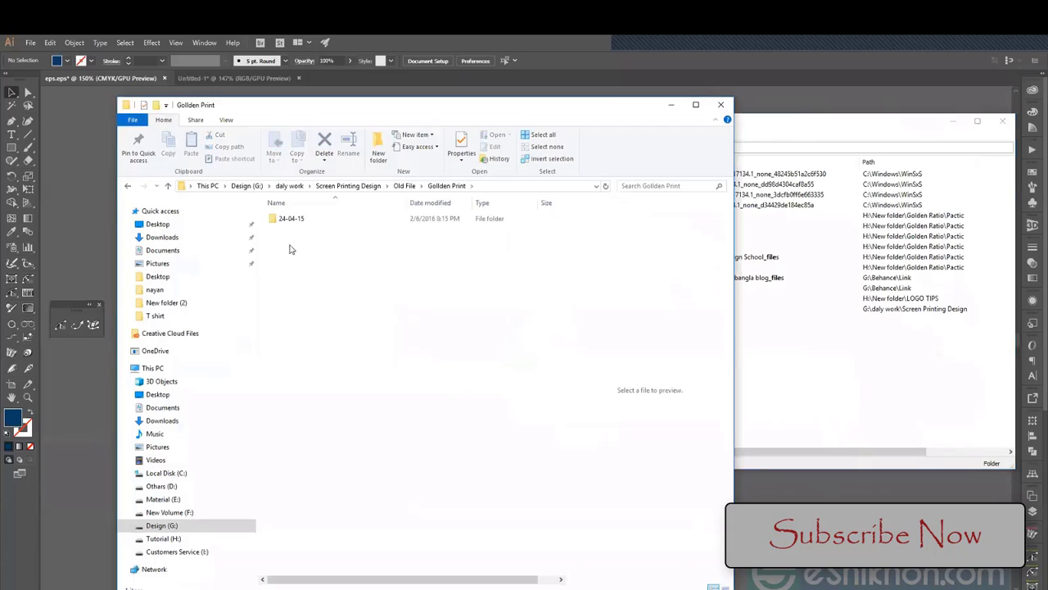
double_click(288, 220)
click(287, 242)
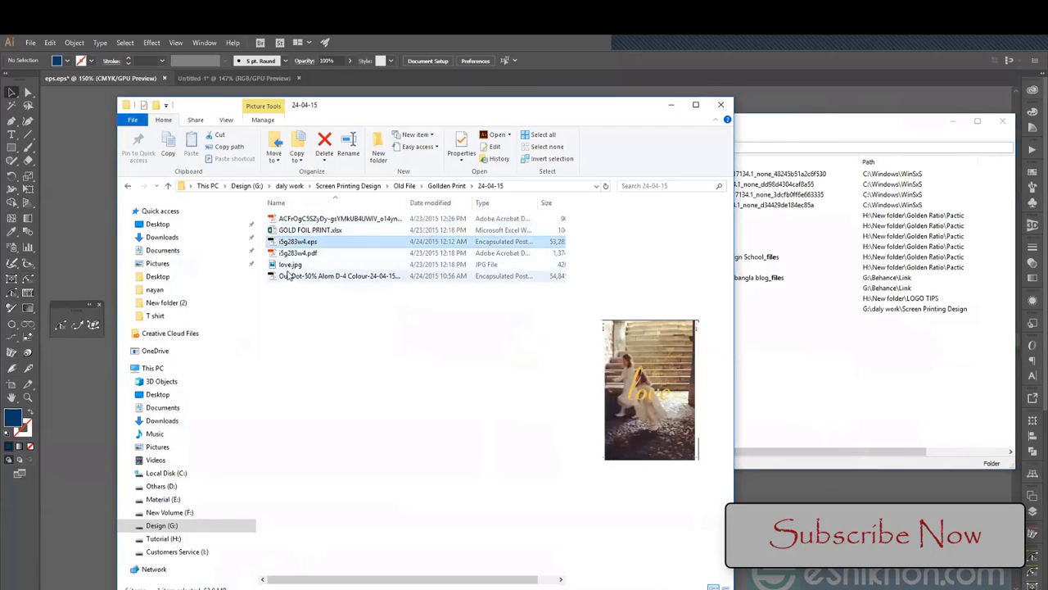
click(286, 275)
click(293, 266)
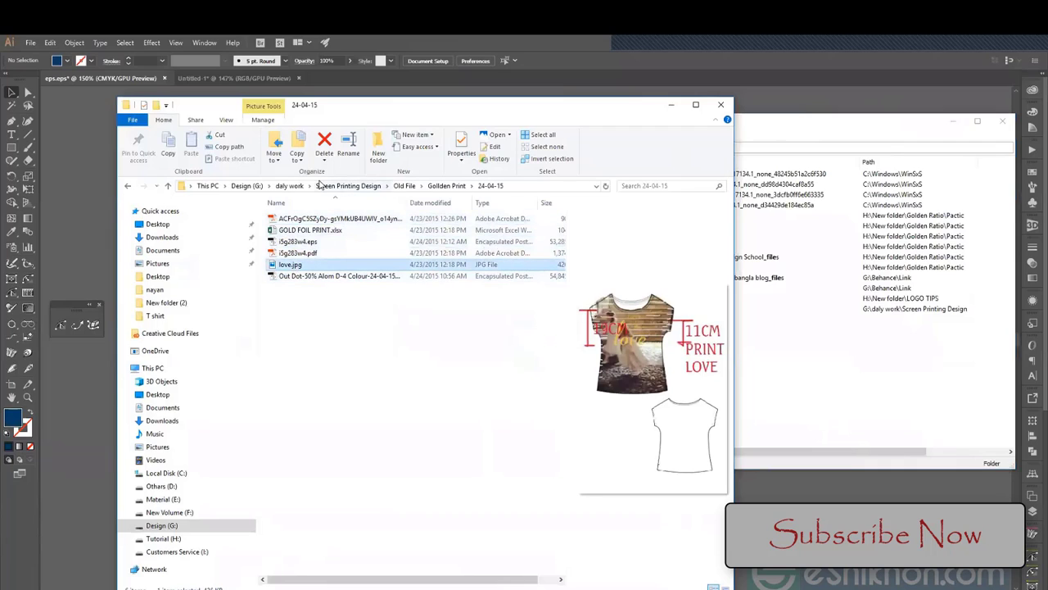
click(434, 189)
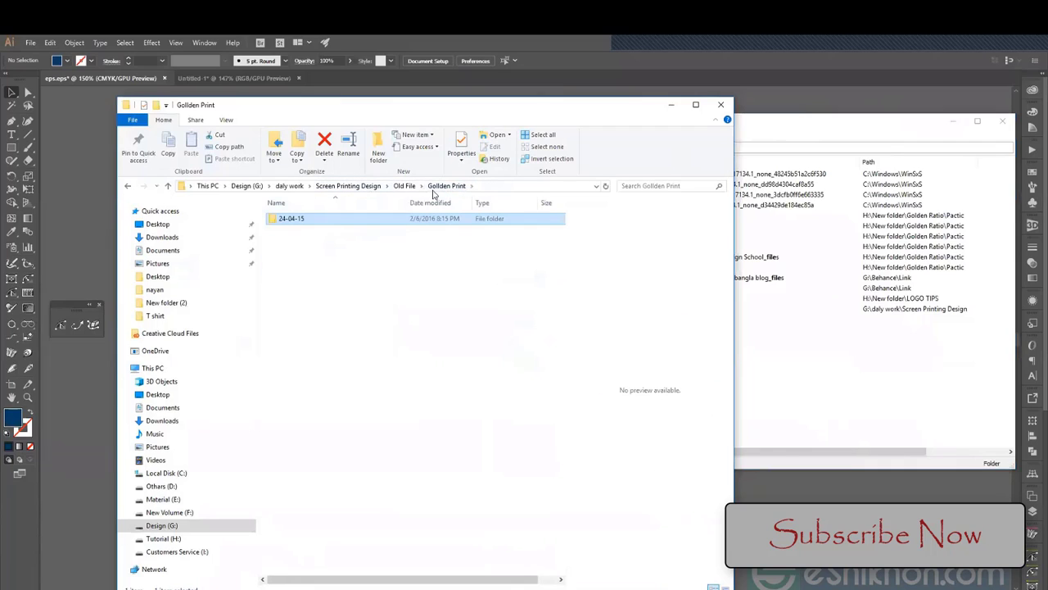
click(404, 186)
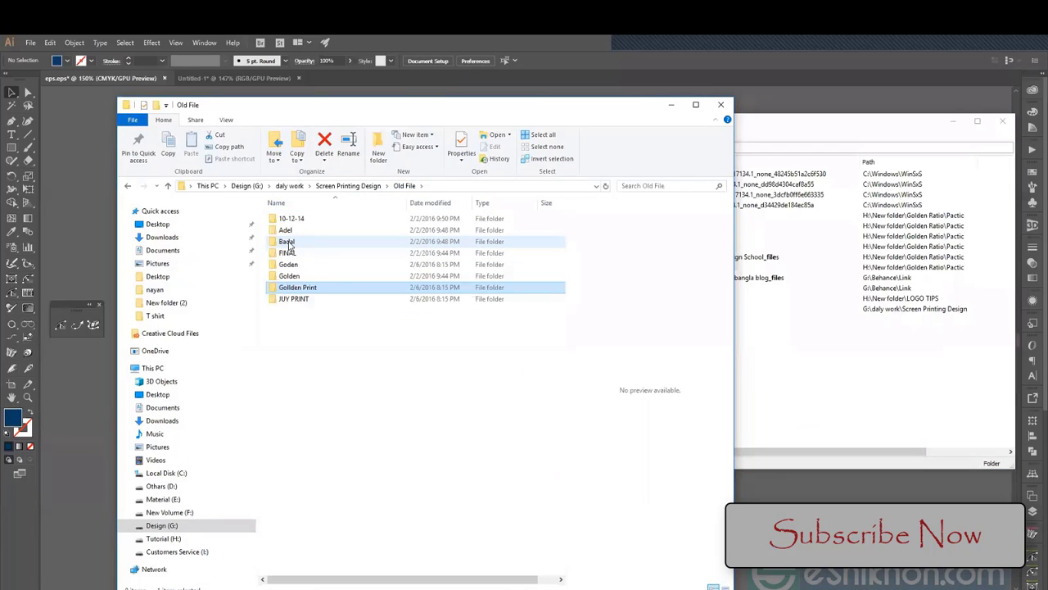
- Open the JUY PRINT folder and preview its Artwork MTB, COllege, IGABIELAGE, Juy PRINT and MTG 1512-10 files one by one
double_click(289, 298)
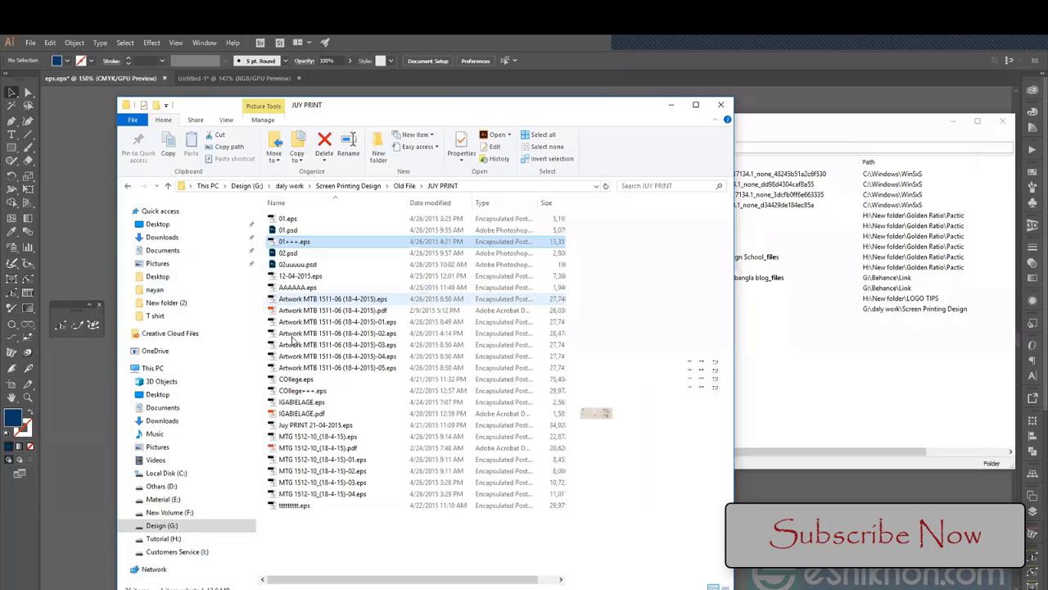
click(293, 334)
click(297, 357)
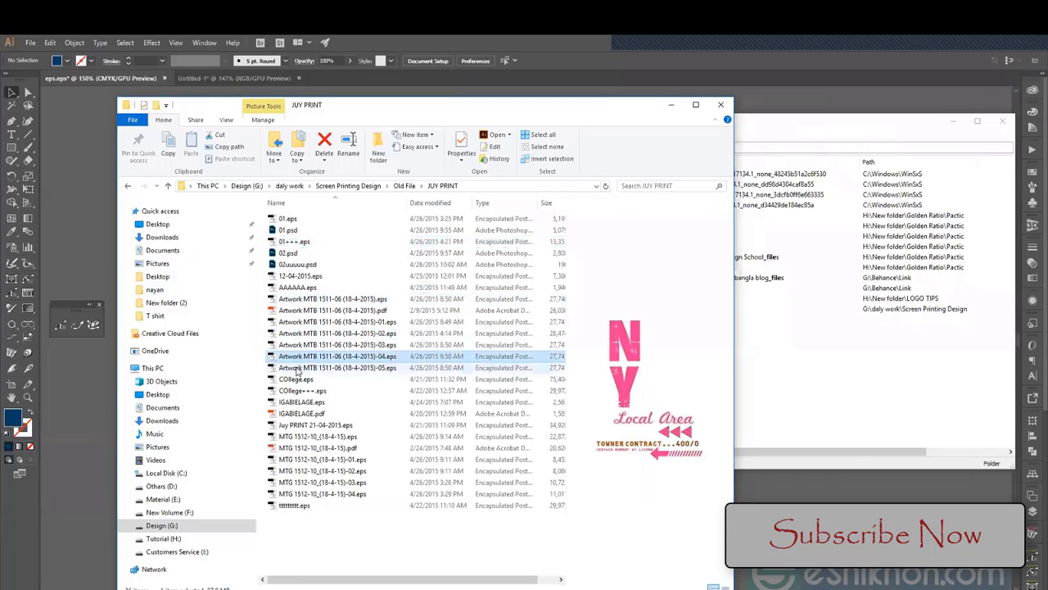
click(298, 368)
click(296, 379)
click(297, 391)
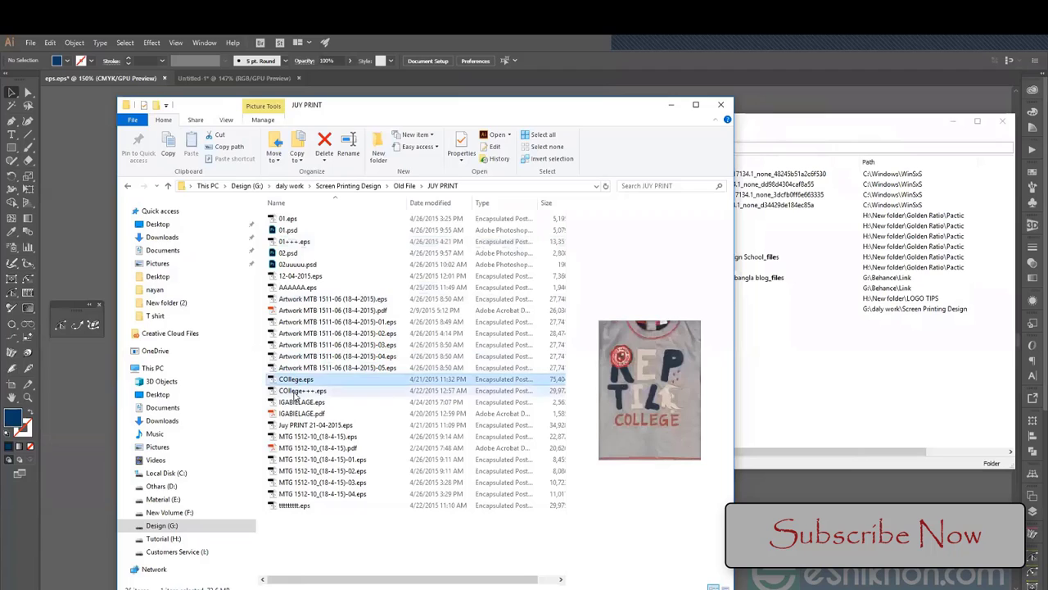
click(296, 402)
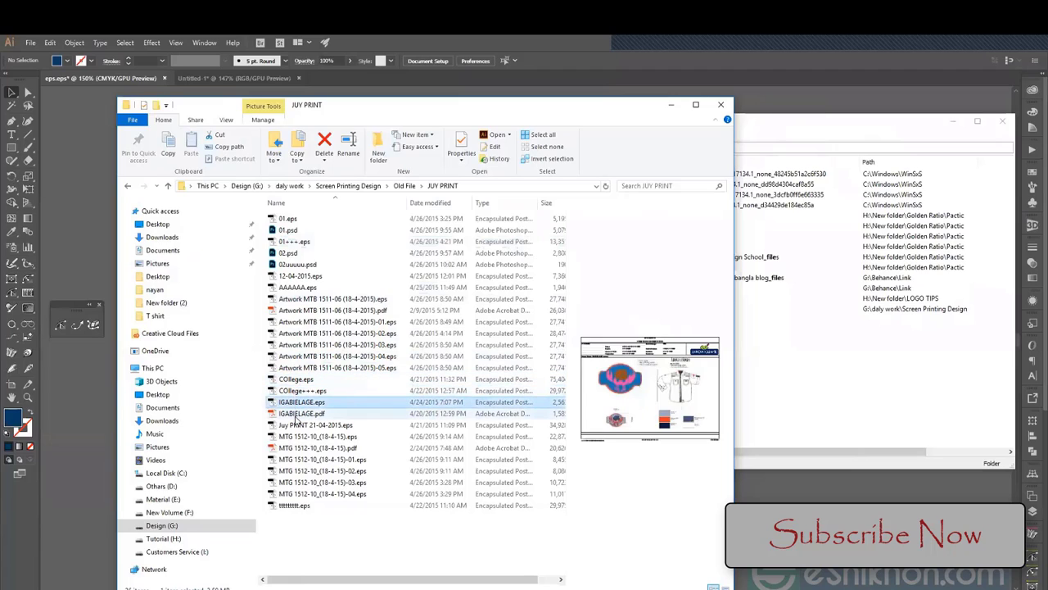
click(296, 414)
click(297, 425)
click(296, 437)
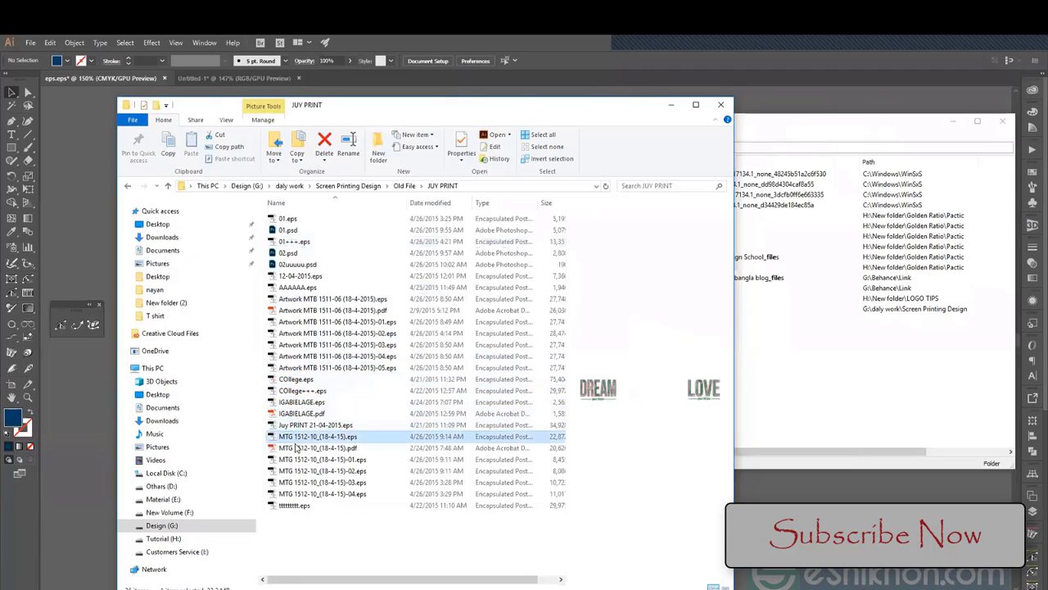
click(296, 448)
click(296, 459)
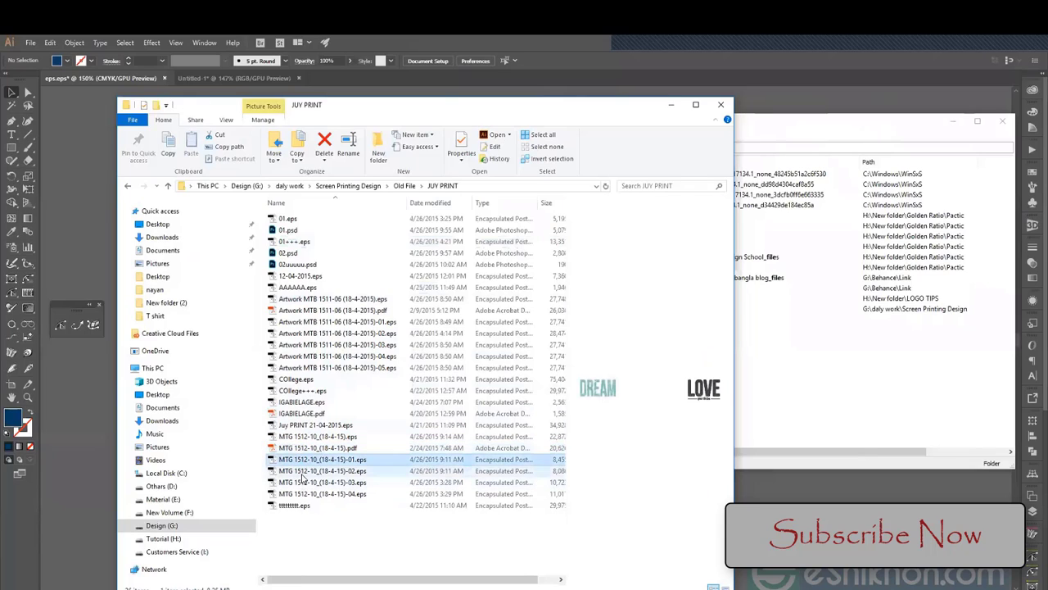
click(303, 471)
click(304, 494)
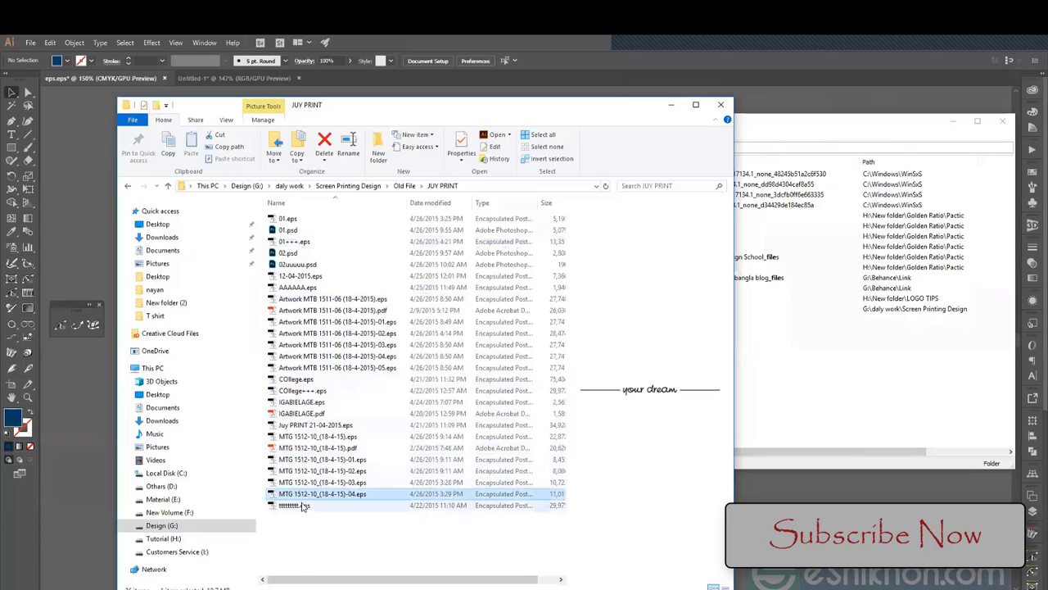
- Open the last EPS file of the JUY PRINT folder in Illustrator without replacing the missing Myriad-Roman font, and show its artwork at 150%
click(303, 505)
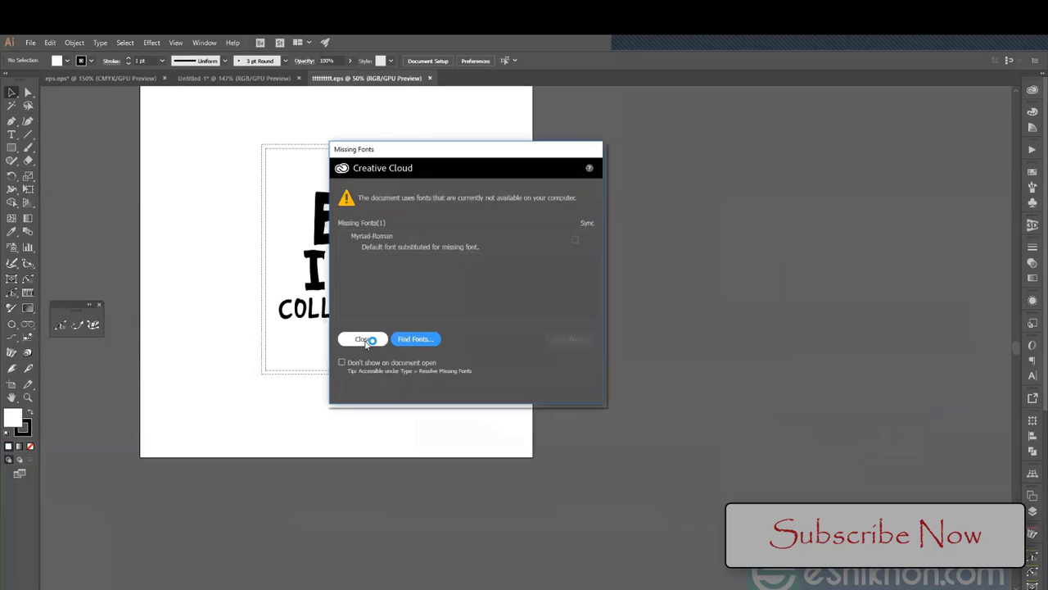
click(363, 337)
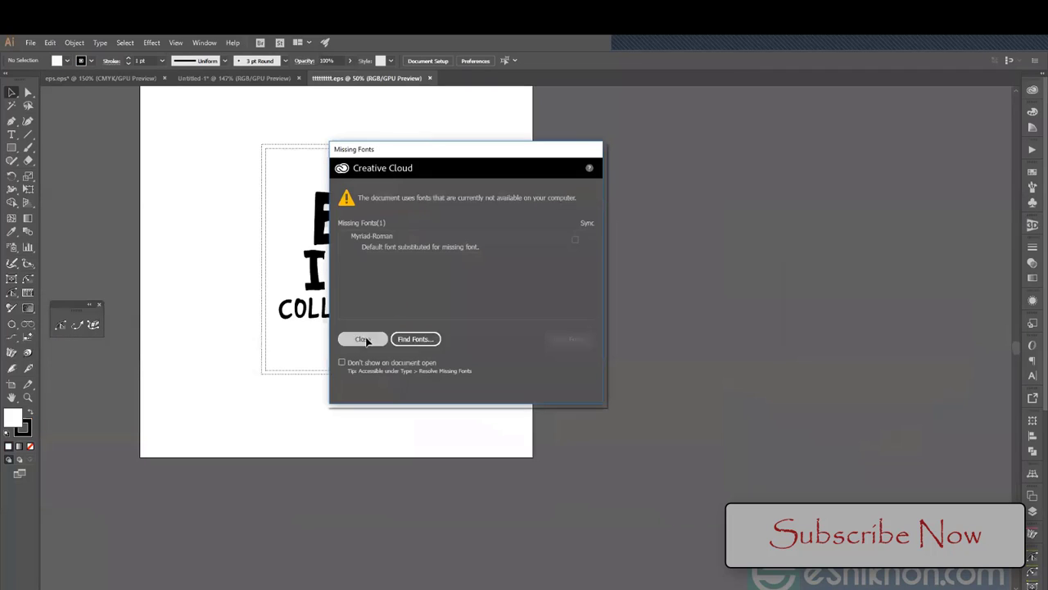
key(ctrl+plus)
key(ctrl+plus)
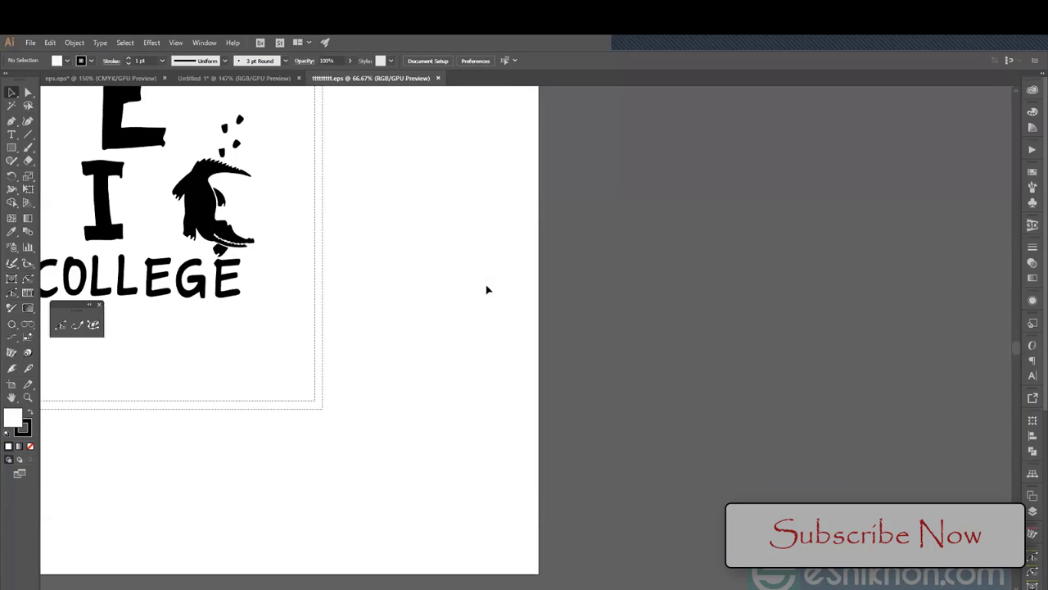
drag(250, 255, 574, 392)
key(ctrl+plus)
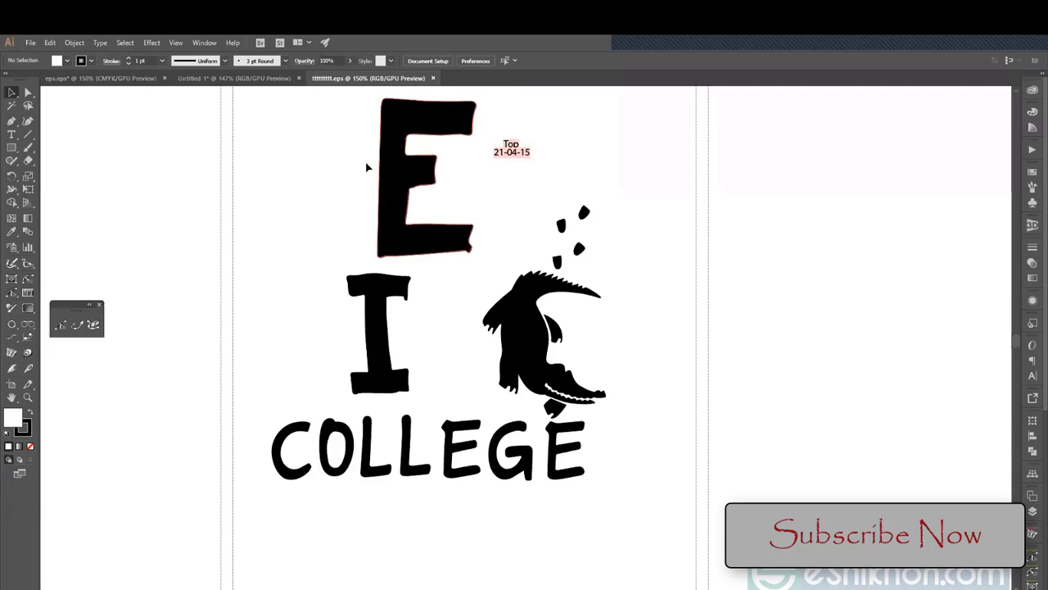
- Ungroup the complete E I COLLEGE crocodile artwork, including its nested group, so that its parts are separately selectable
drag(271, 199, 611, 509)
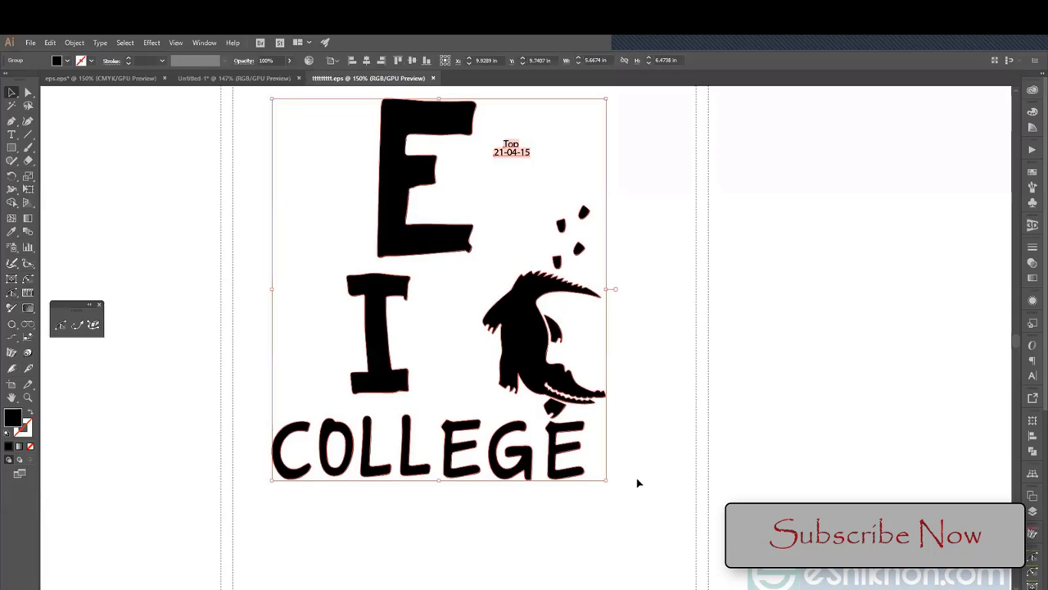
drag(304, 188, 658, 476)
click(660, 472)
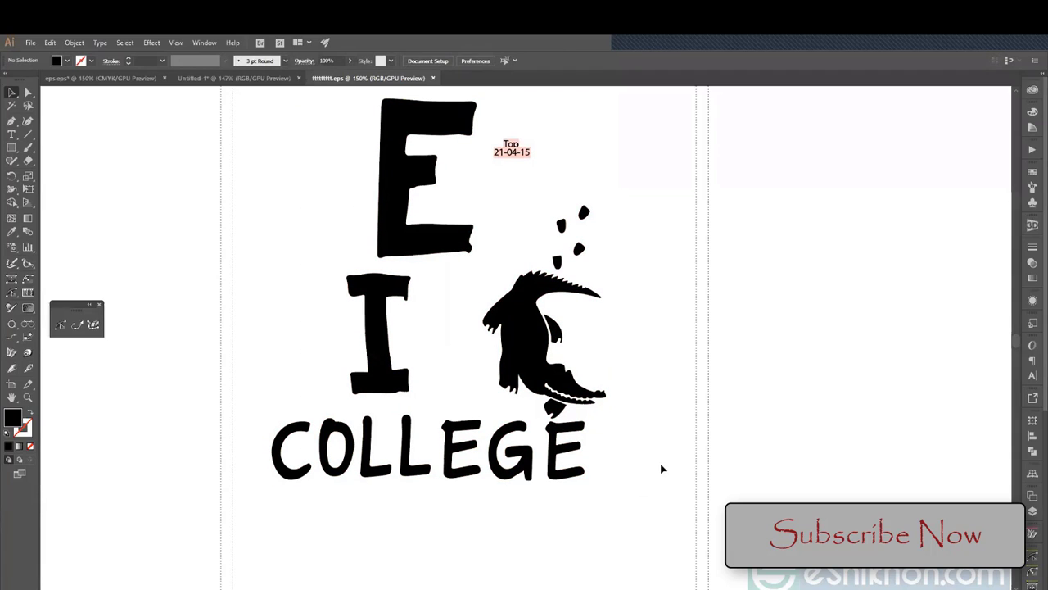
click(526, 320)
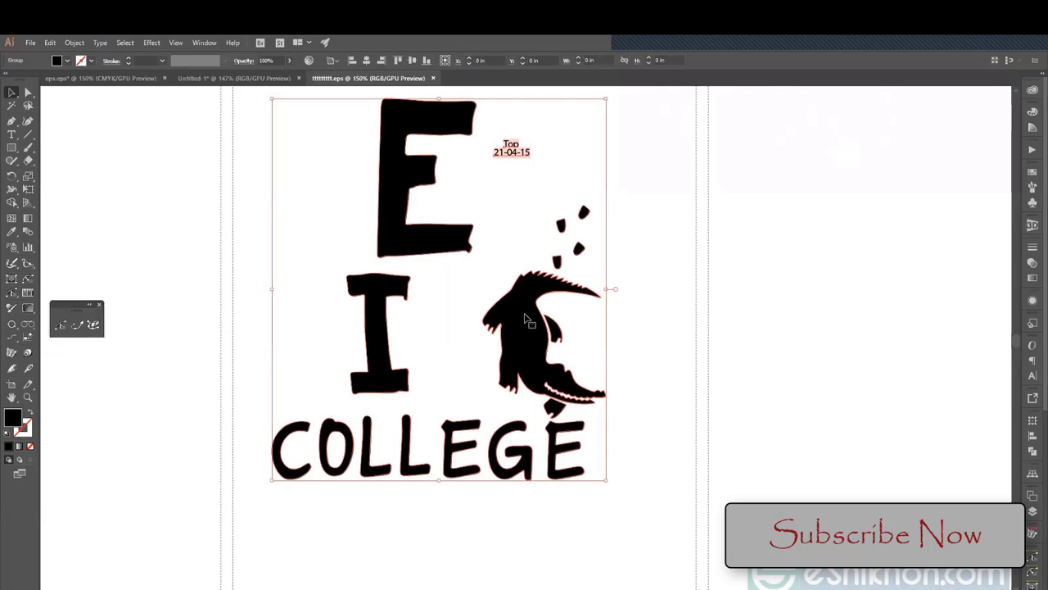
right_click(527, 319)
click(573, 389)
drag(478, 274, 611, 417)
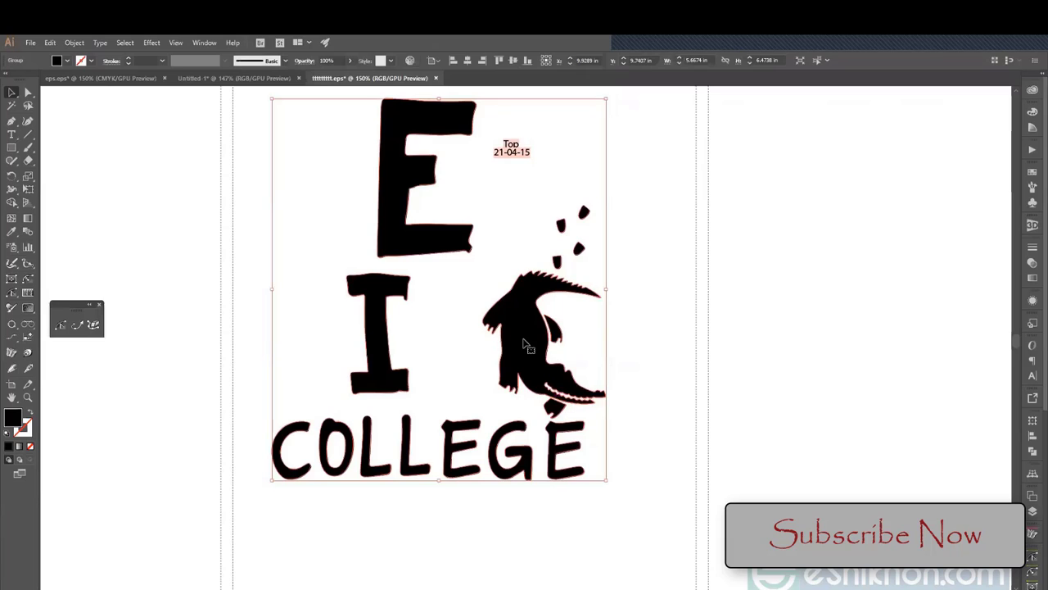
right_click(525, 339)
click(547, 418)
- Inspect the separated artwork by selecting the crocodile, the large E and I letters, and the COLLEGE lettering in turn
drag(476, 275, 618, 416)
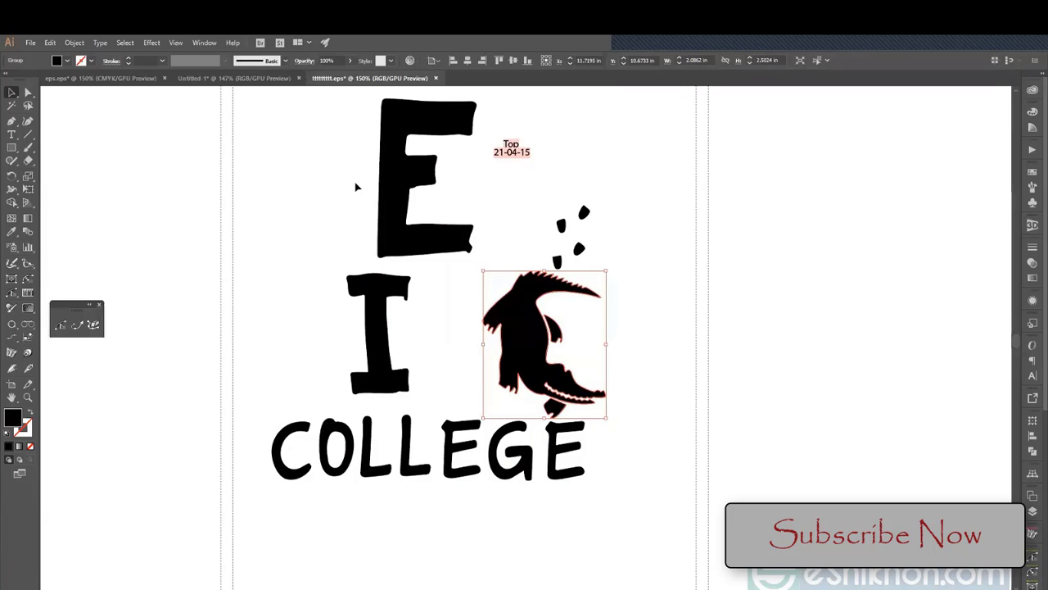
drag(319, 117, 440, 335)
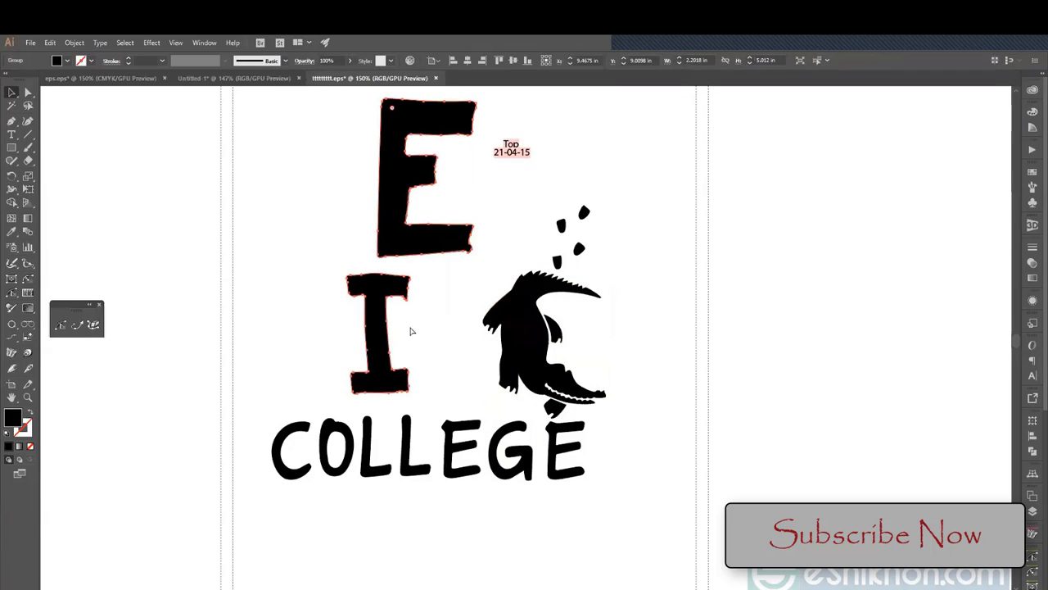
drag(266, 429, 615, 501)
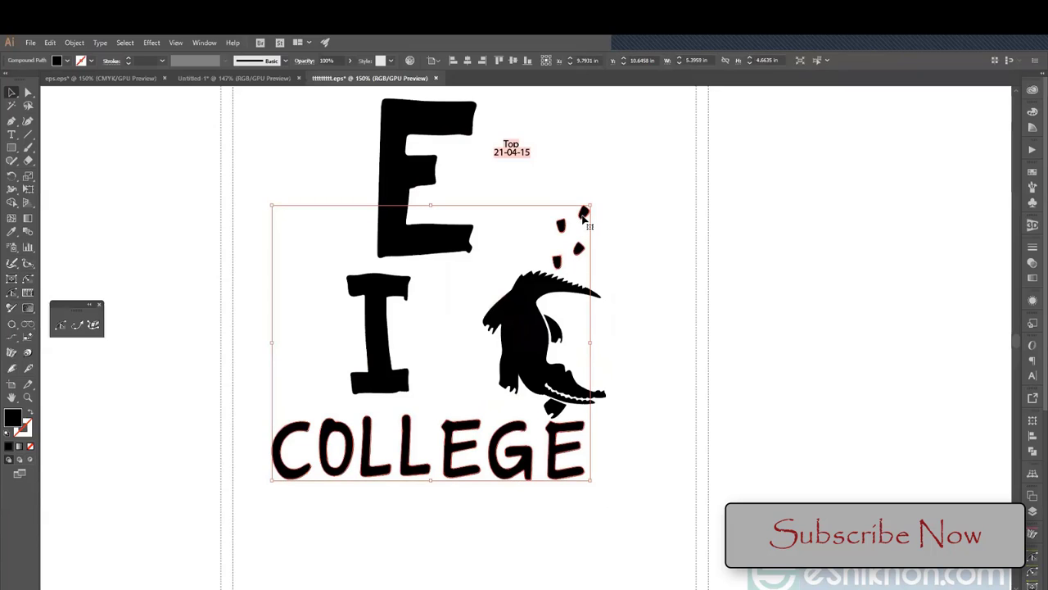
- Show the document's colour swatches and clear the selection of the COLLEGE lettering
key(ctrl+c)
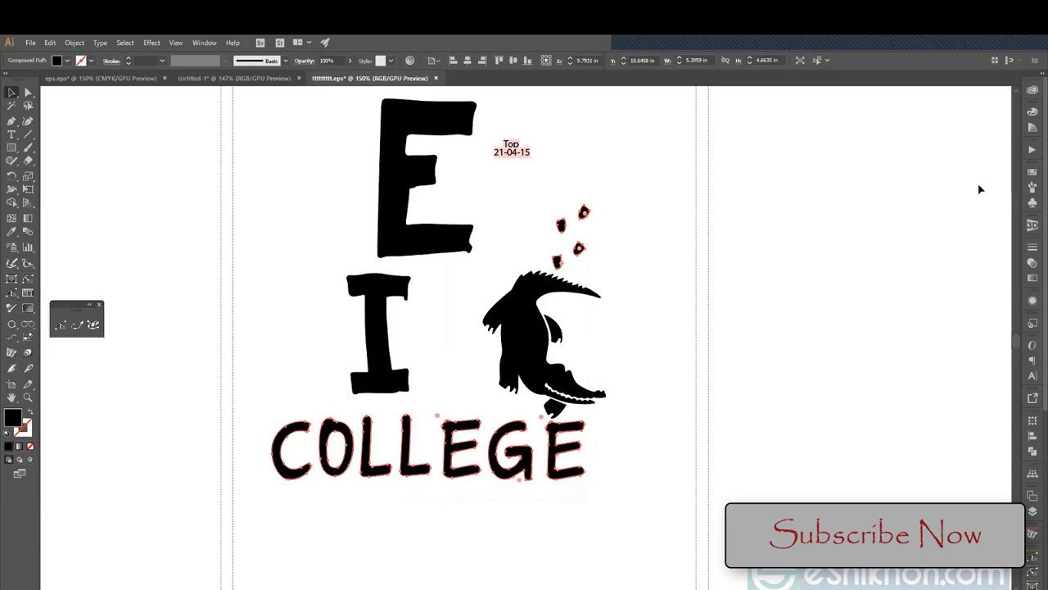
click(1032, 171)
click(772, 236)
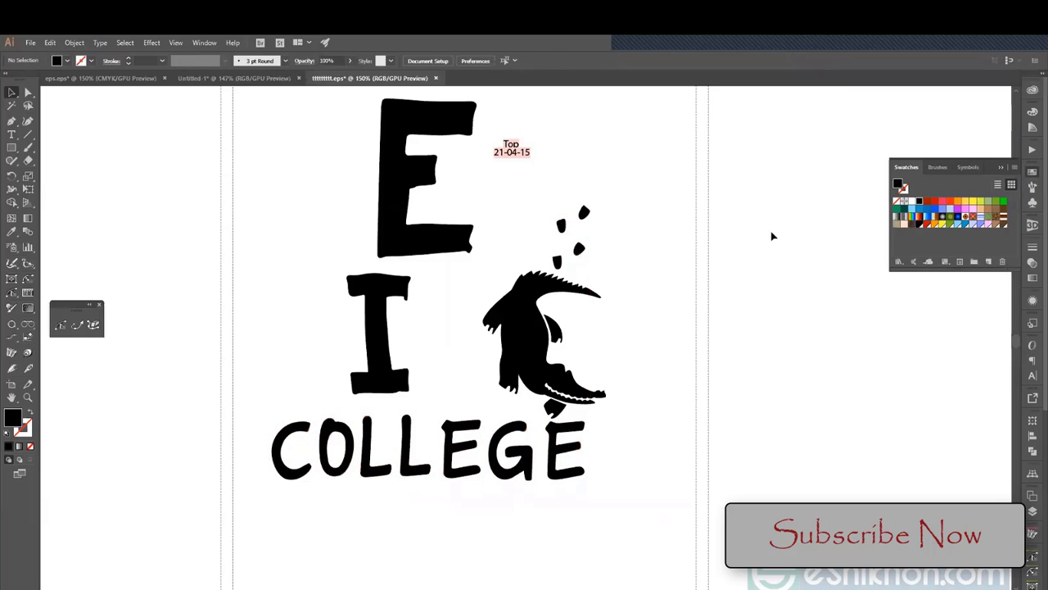
- Duplicate the whole E I COLLEGE crocodile artwork horizontally, placing the copy beside the original outside the dashed frame
key(ctrl+minus)
key(ctrl+minus)
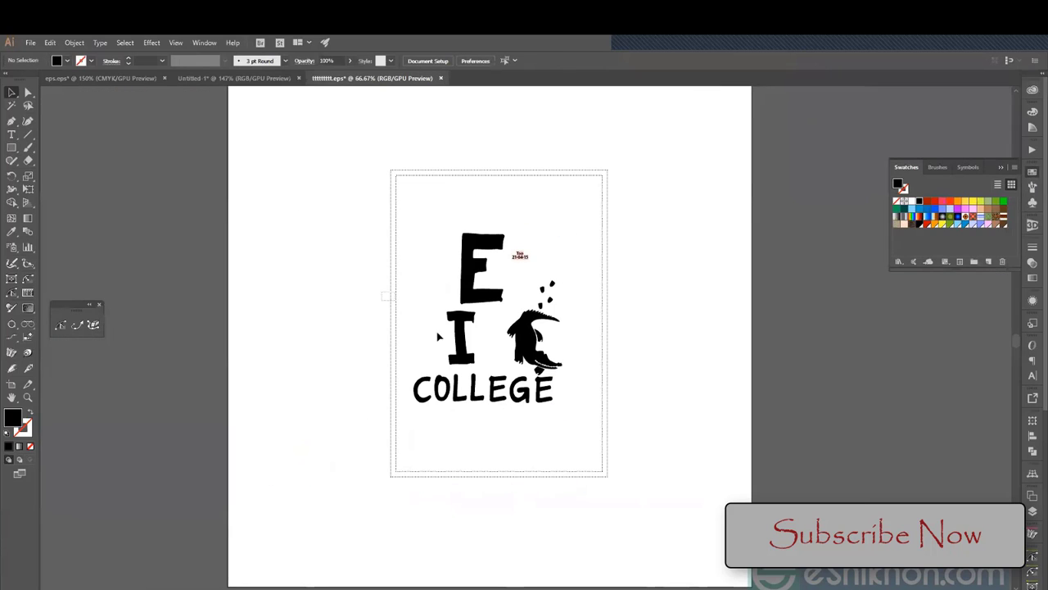
drag(439, 336, 582, 456)
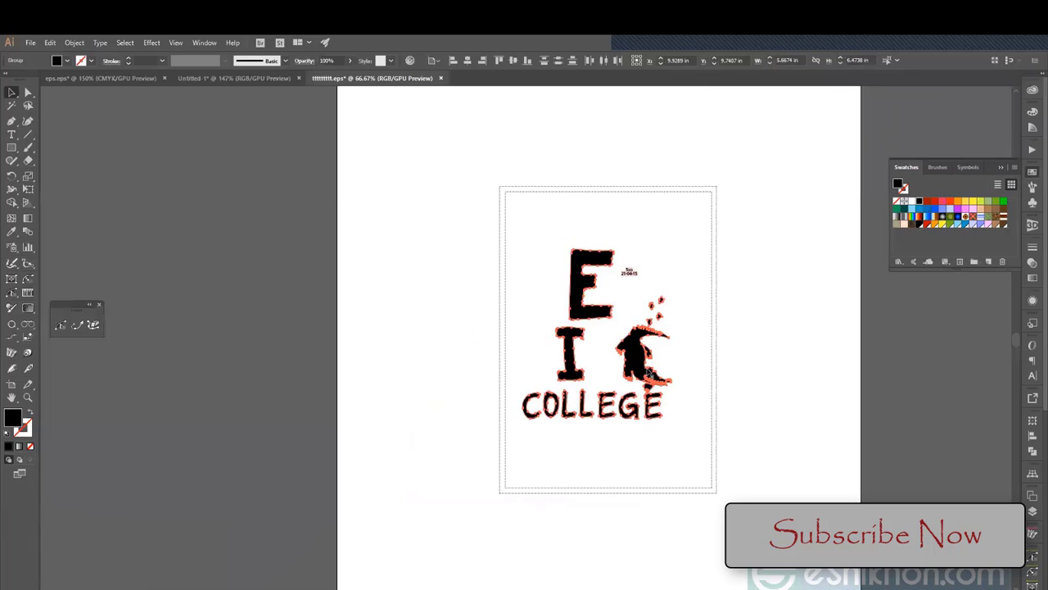
click(648, 370)
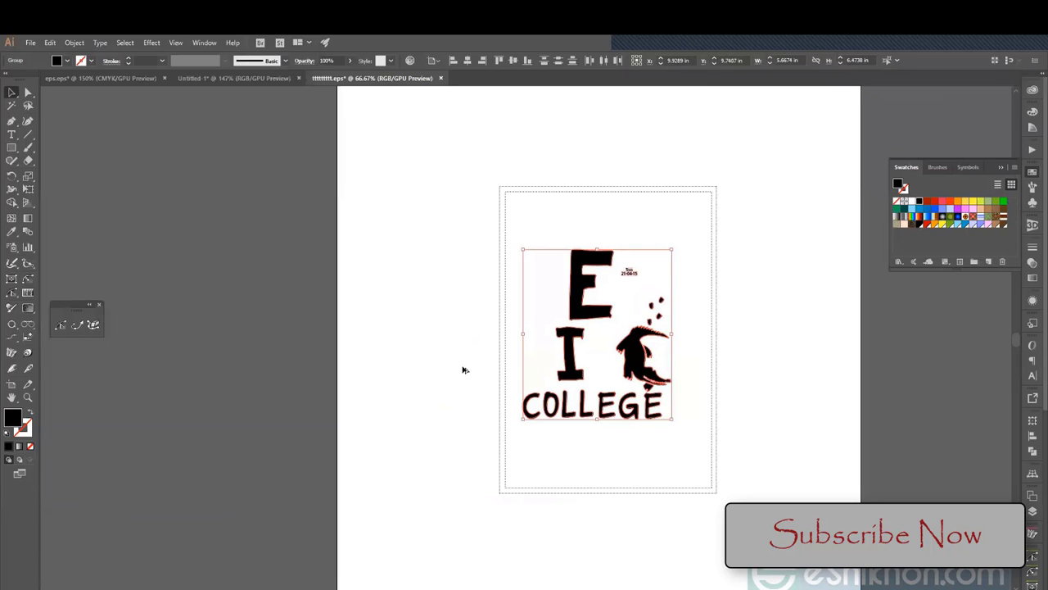
drag(566, 311, 390, 311)
click(431, 222)
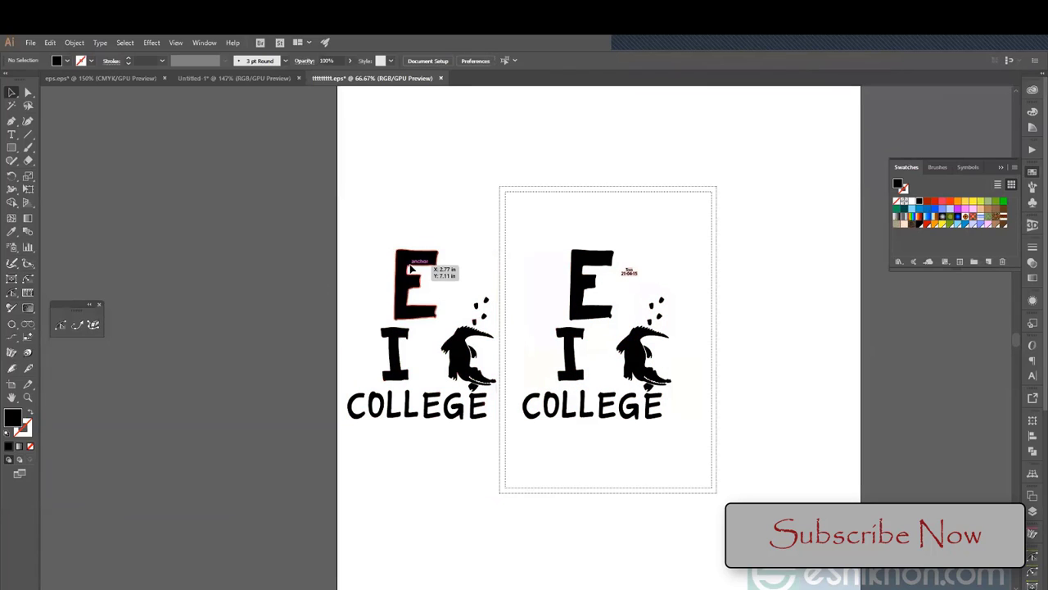
- Check the copy's large letters, crocodile and small loose pieces one after another, and delete the copy
click(414, 268)
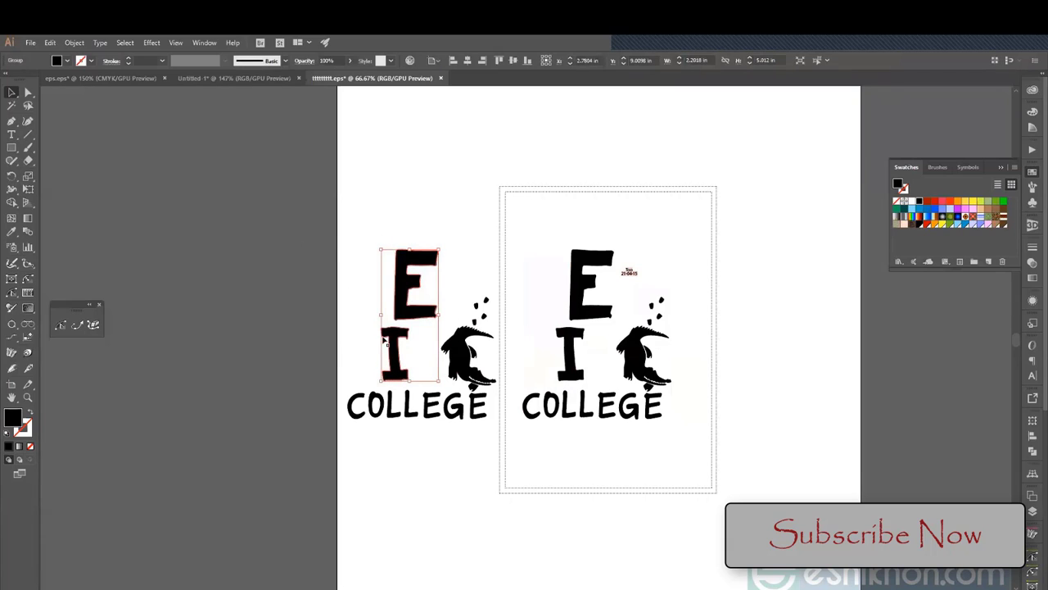
click(480, 352)
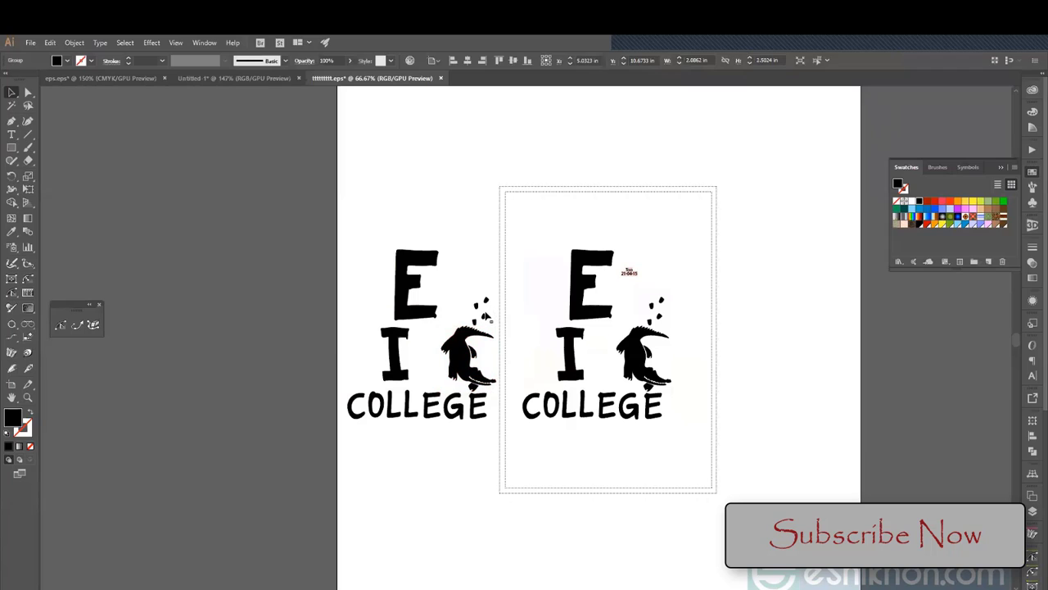
click(485, 316)
drag(358, 241, 510, 475)
key(Delete)
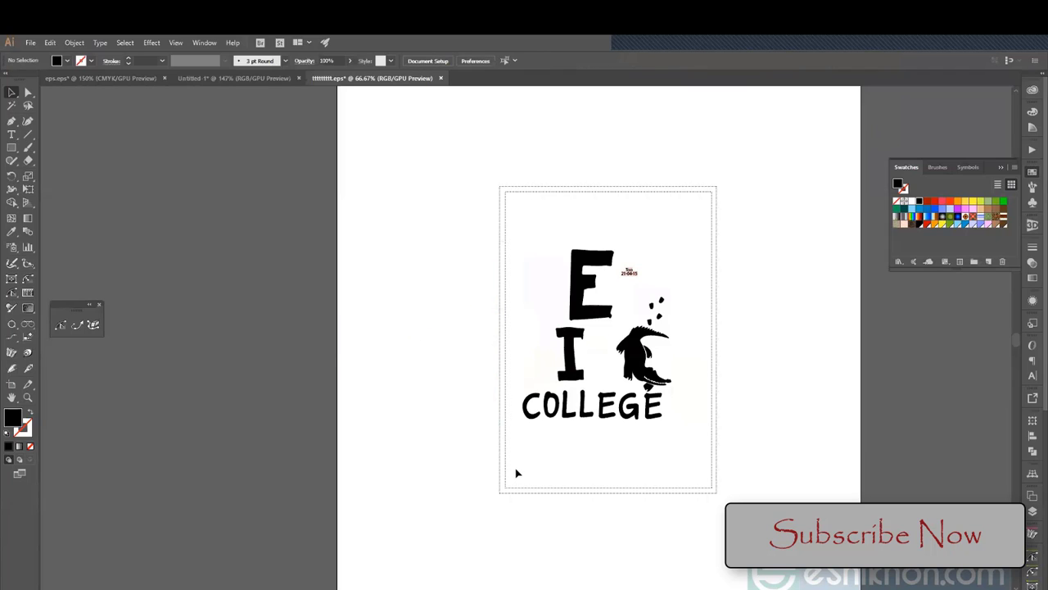
- View the complete college artwork as one selection, and return to the Untitled-1 document with the football championship logo
key(ctrl+0)
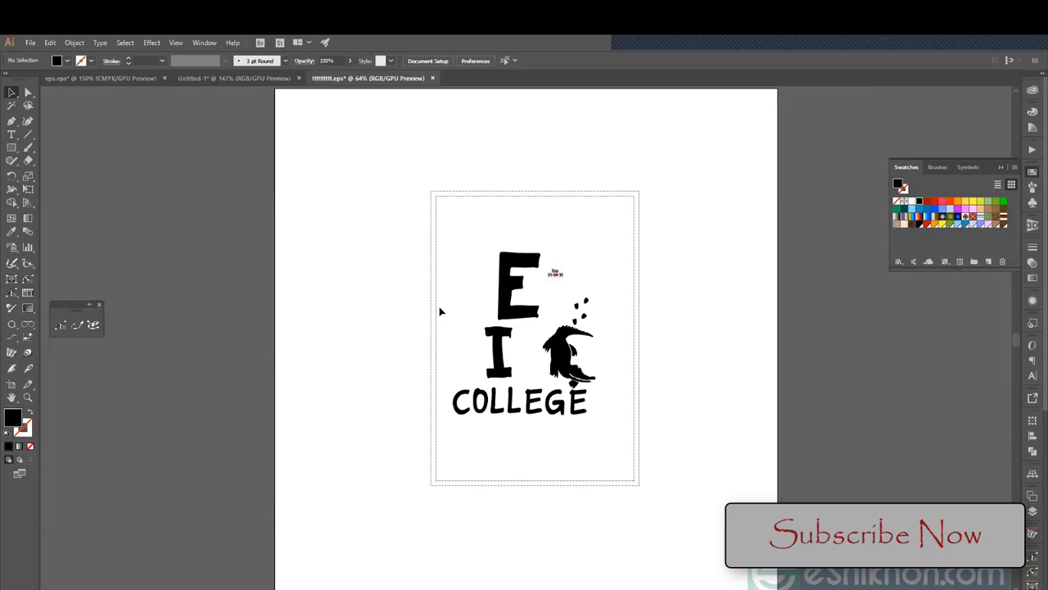
drag(442, 246, 627, 501)
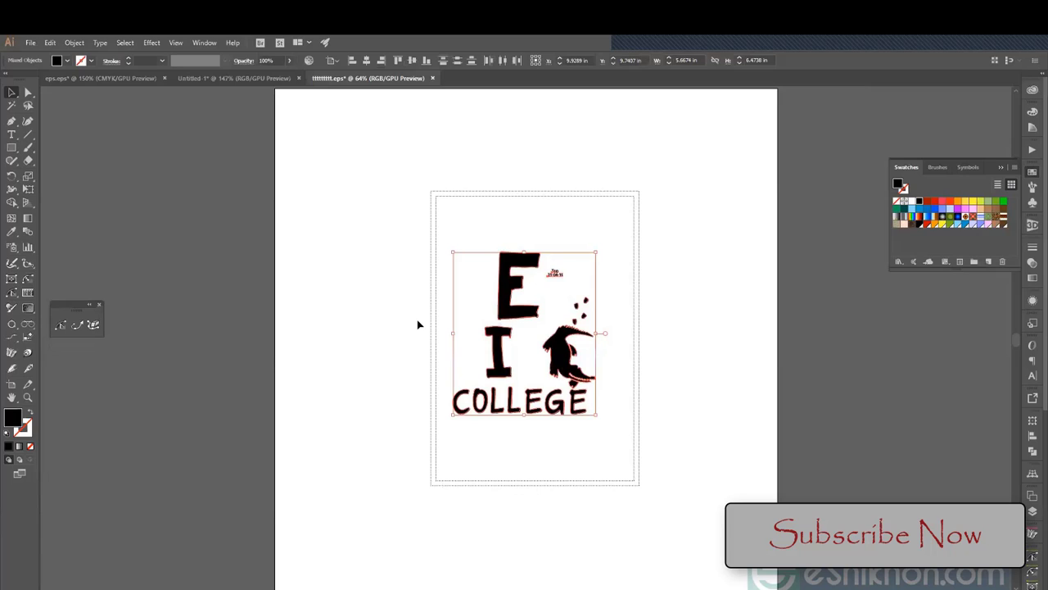
click(259, 78)
click(344, 266)
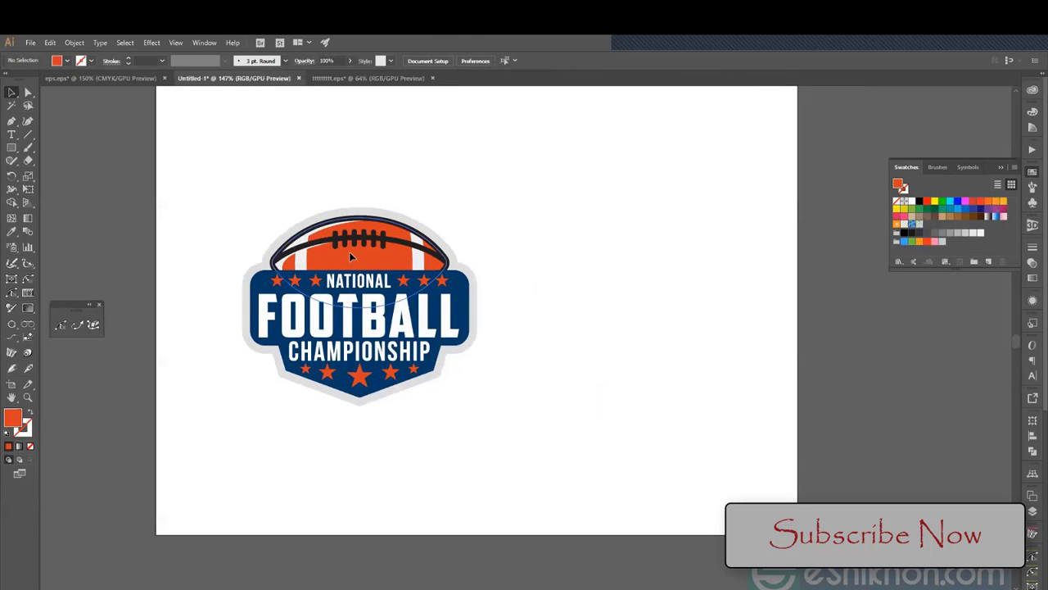
- Inspect the football logo's parts by selecting the orange ball shape and its dark outline in turn
click(350, 253)
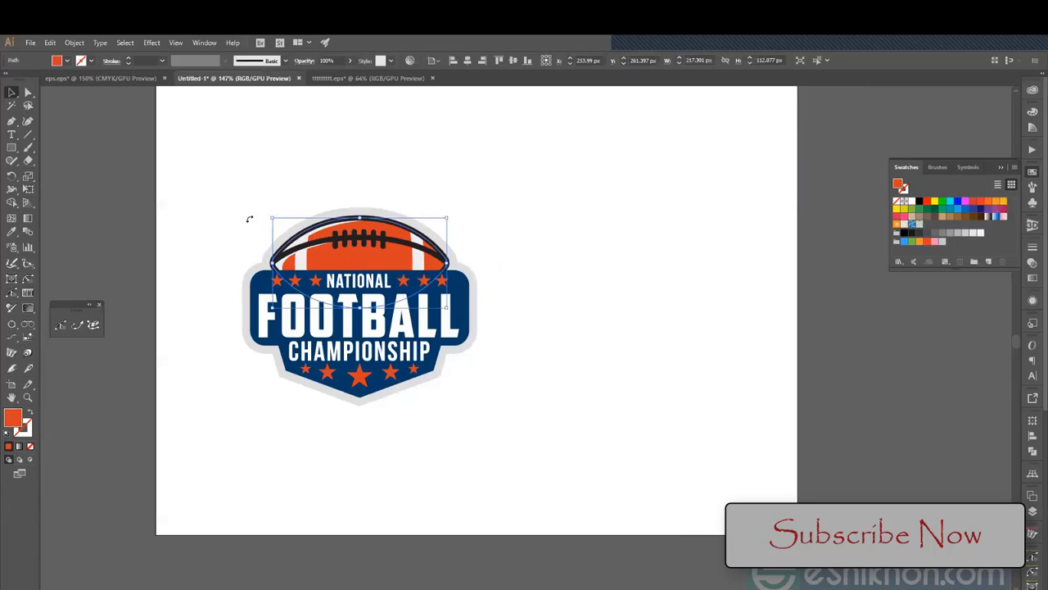
click(289, 212)
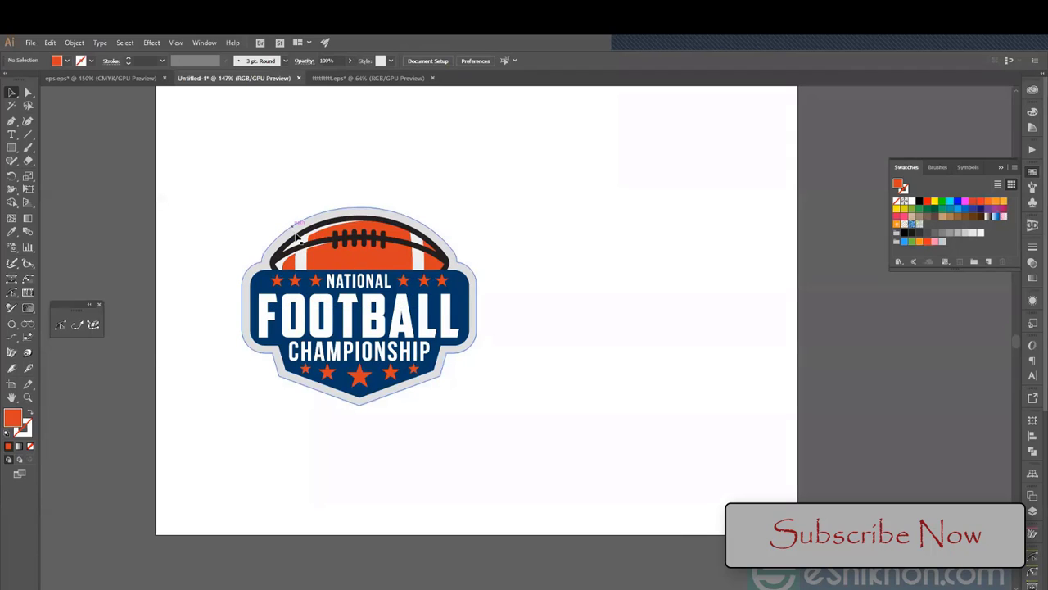
click(351, 268)
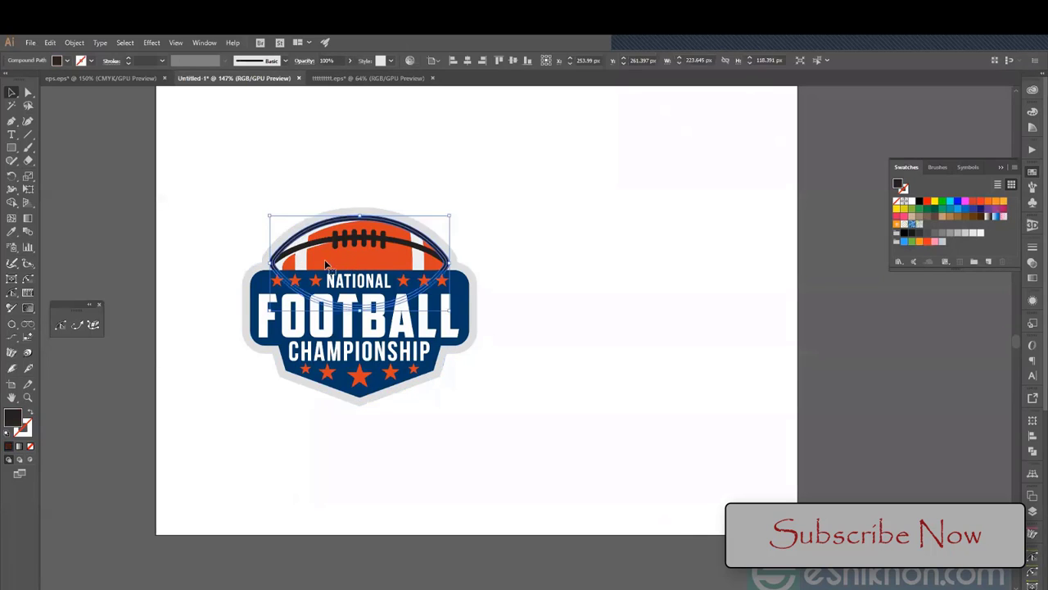
click(597, 296)
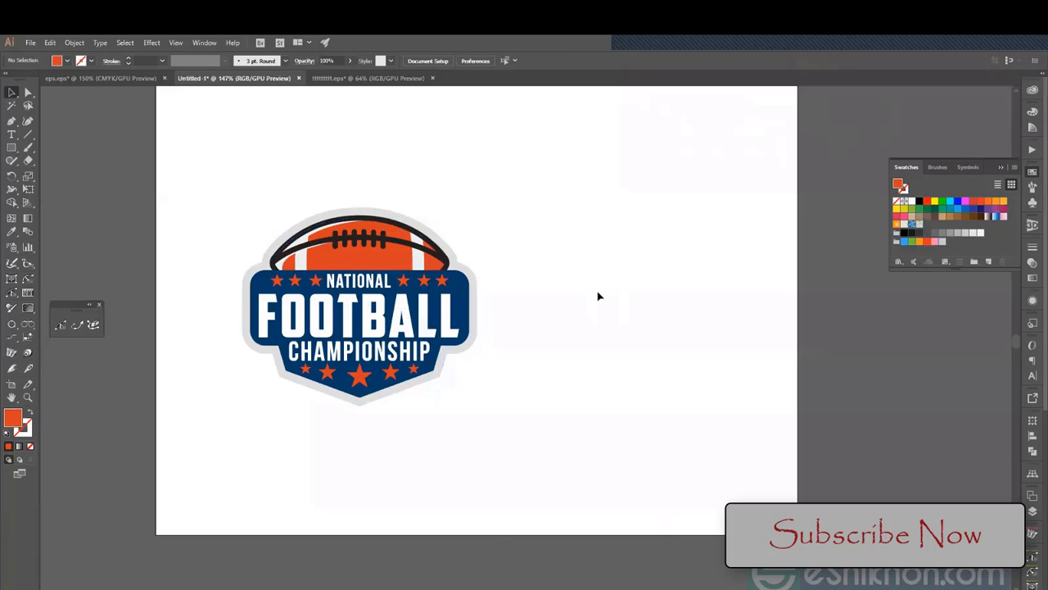
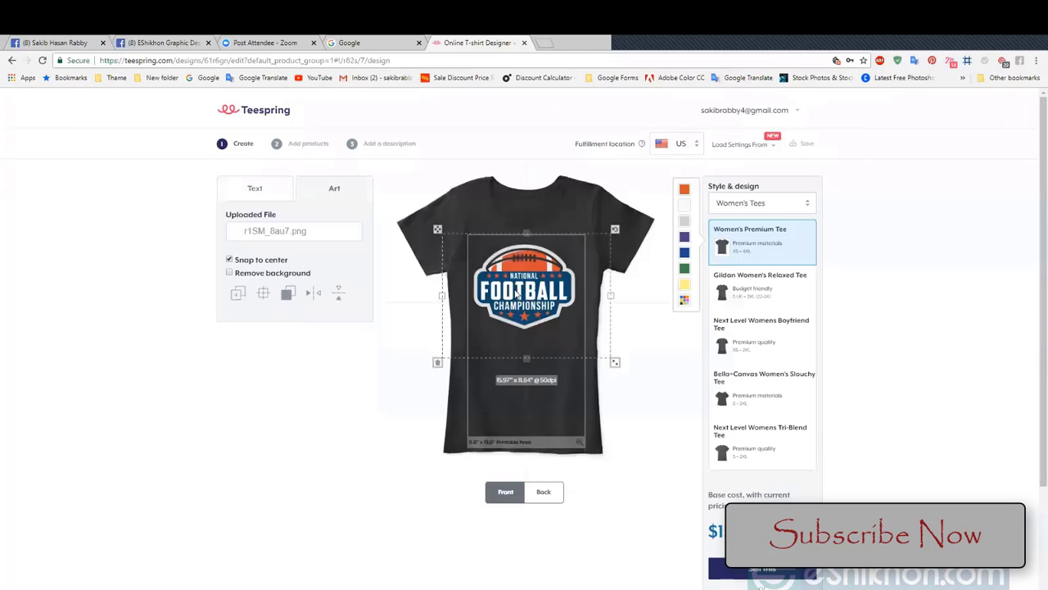
- Move the football logo up to the top of the shirt front's printable area and check the shirt's back
drag(512, 293, 529, 284)
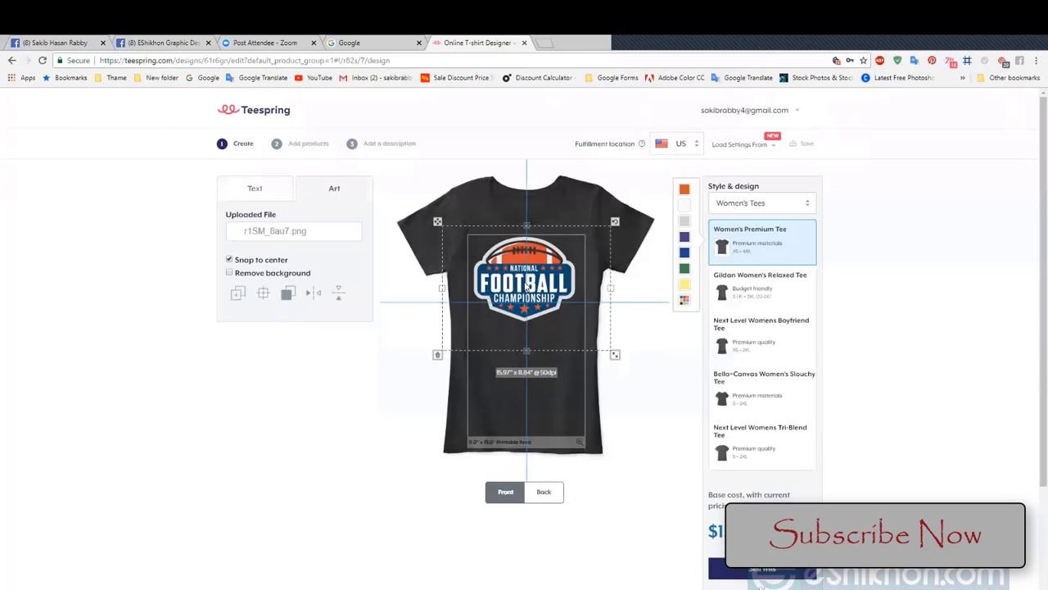
click(544, 491)
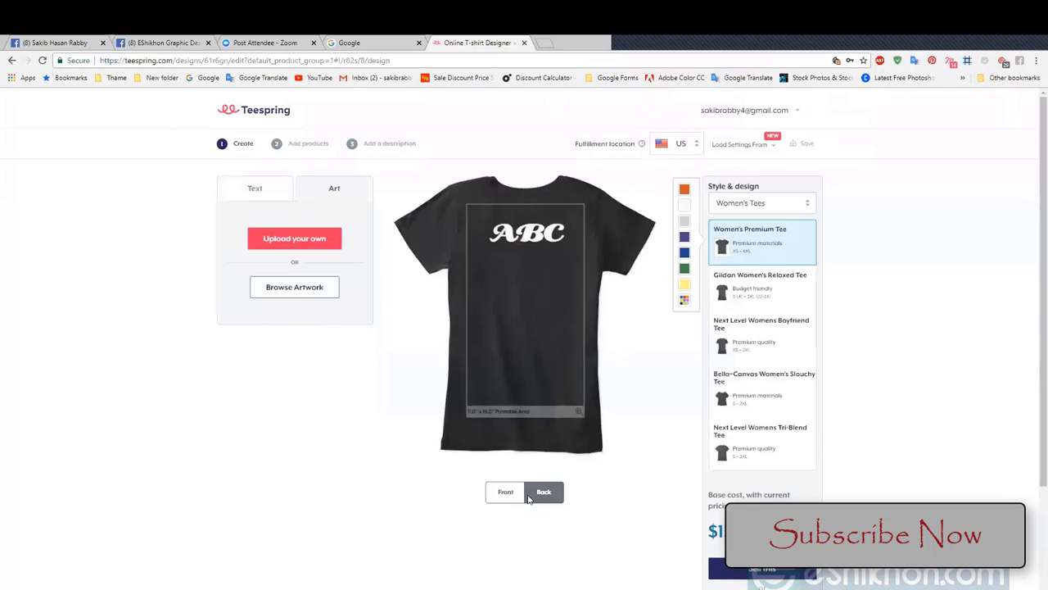
click(516, 497)
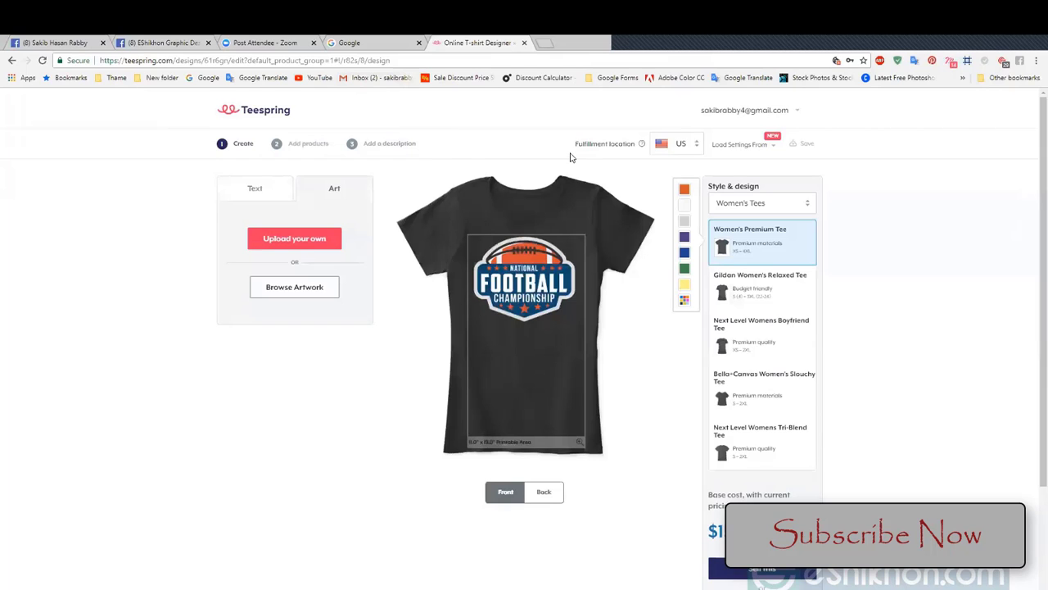
- Check the base cost of the Women's Premium Tee with the football logo
scroll(729, 466, down, 2)
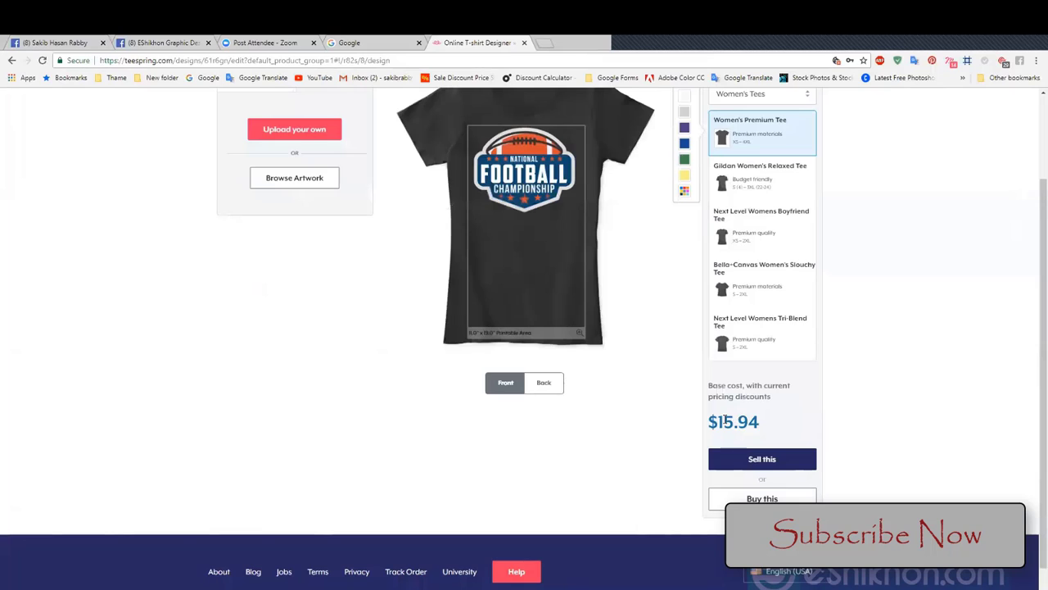
drag(709, 421, 770, 424)
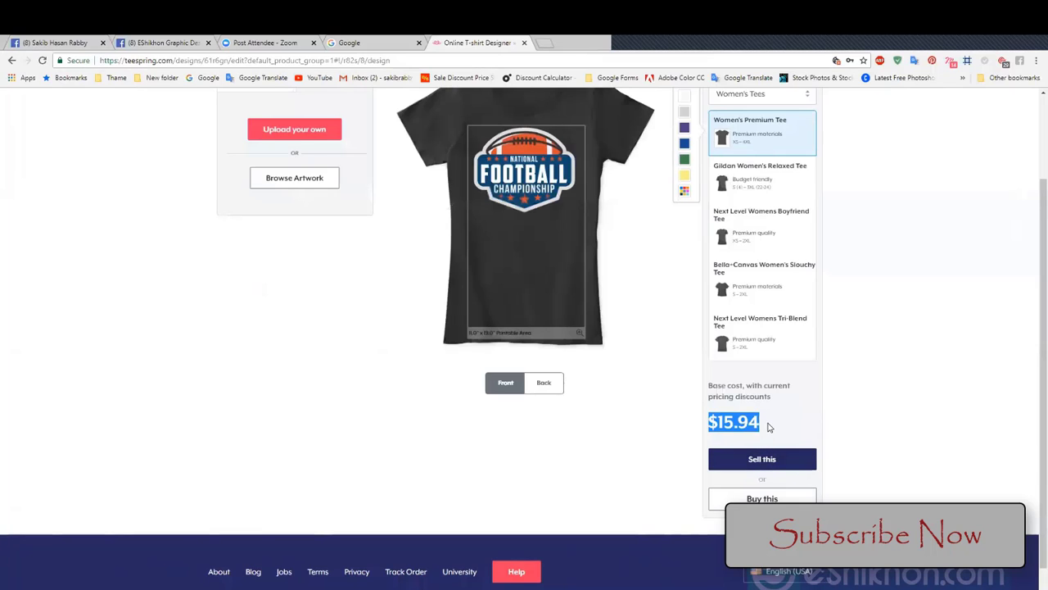
click(770, 422)
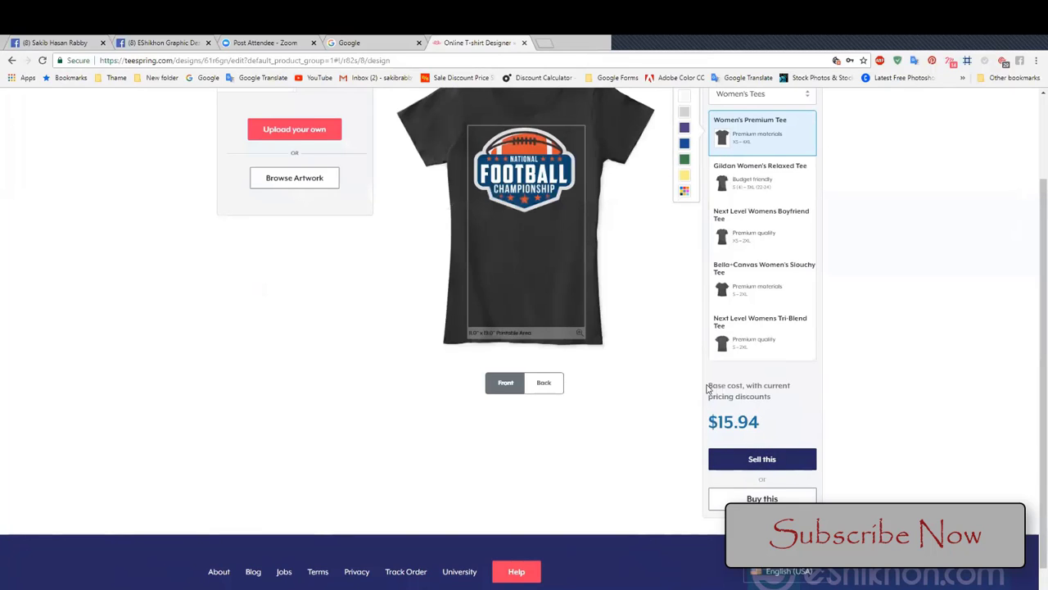
scroll(606, 356, up, 2)
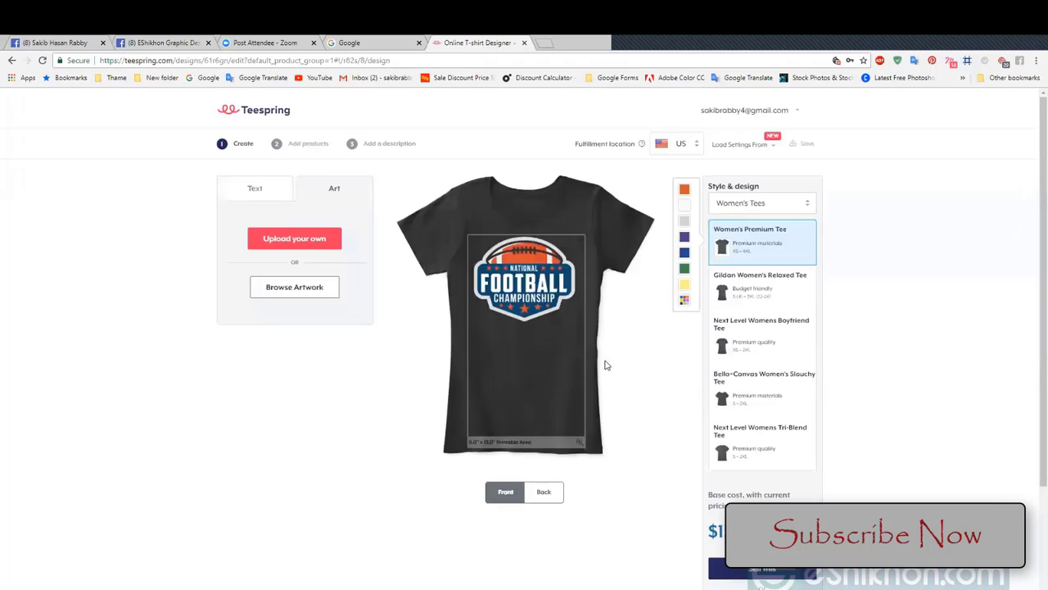
- Continue to the Add products stage and add blue as a second colour for the Women's Premium Tee
click(301, 148)
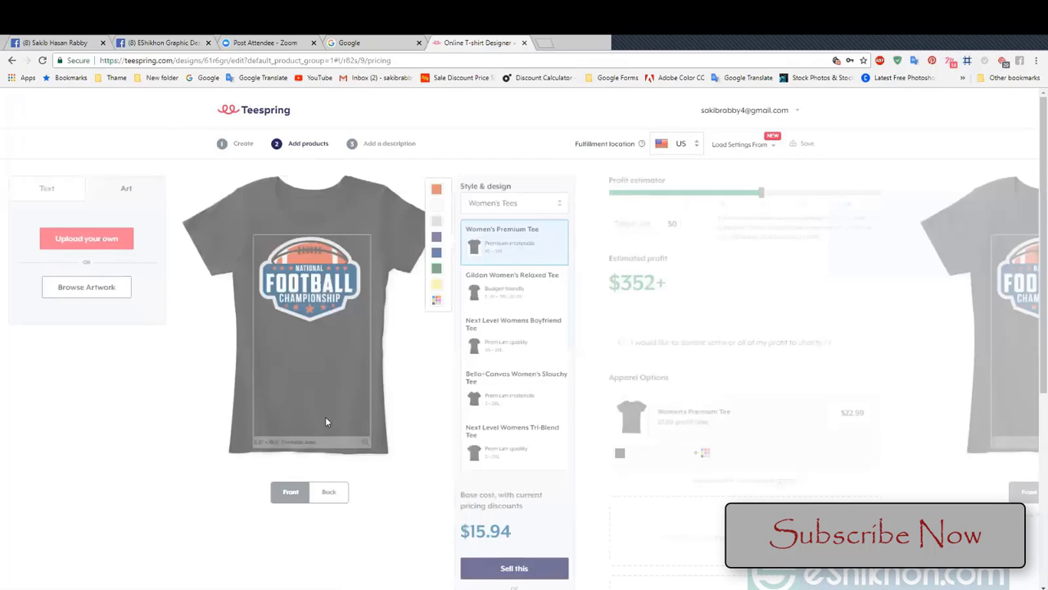
scroll(325, 420, down, 1)
click(258, 401)
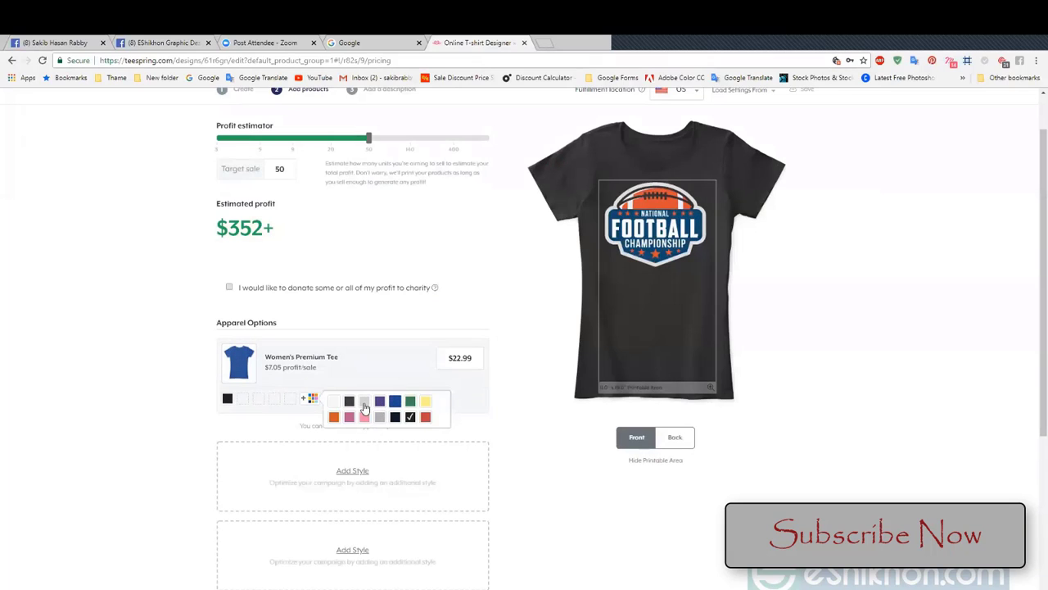
click(393, 400)
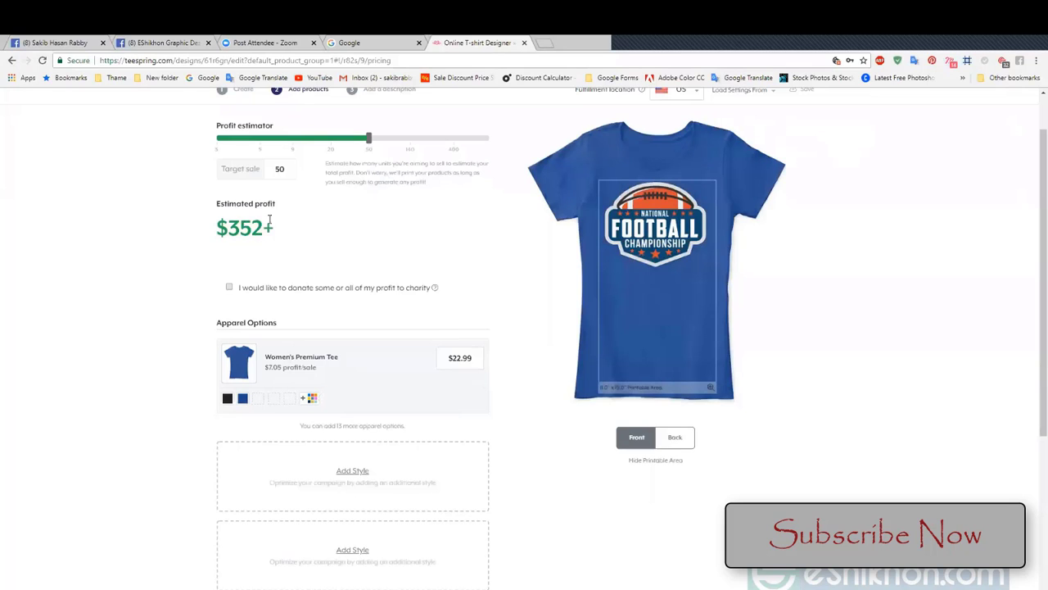
- Review the additional style and sticker options, and examine the campaign title and description fields in the Add a description stage
scroll(336, 350, down, 2)
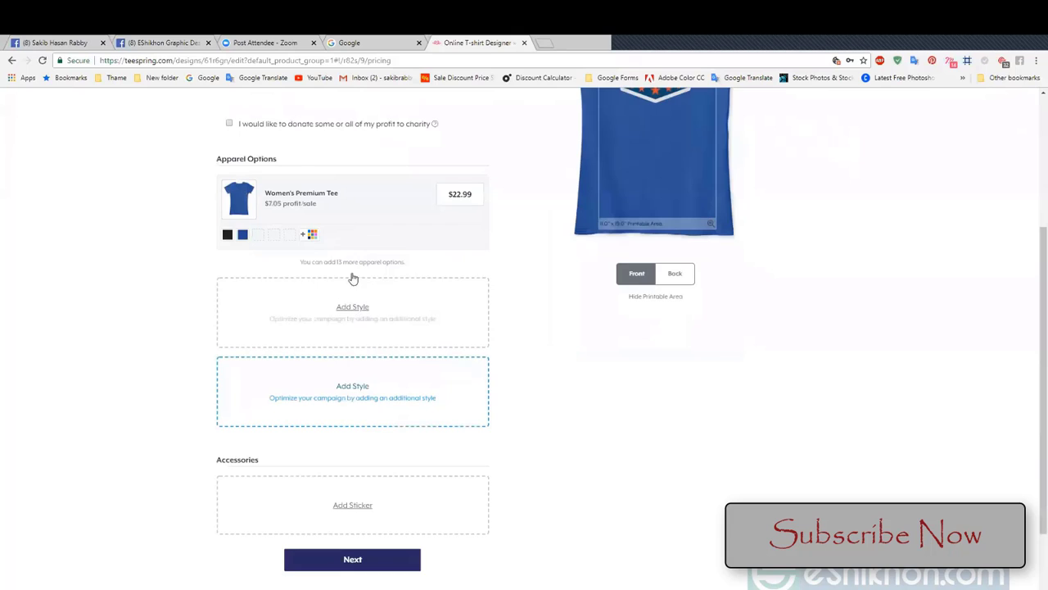
scroll(353, 279, down, 1)
scroll(385, 339, up, 3)
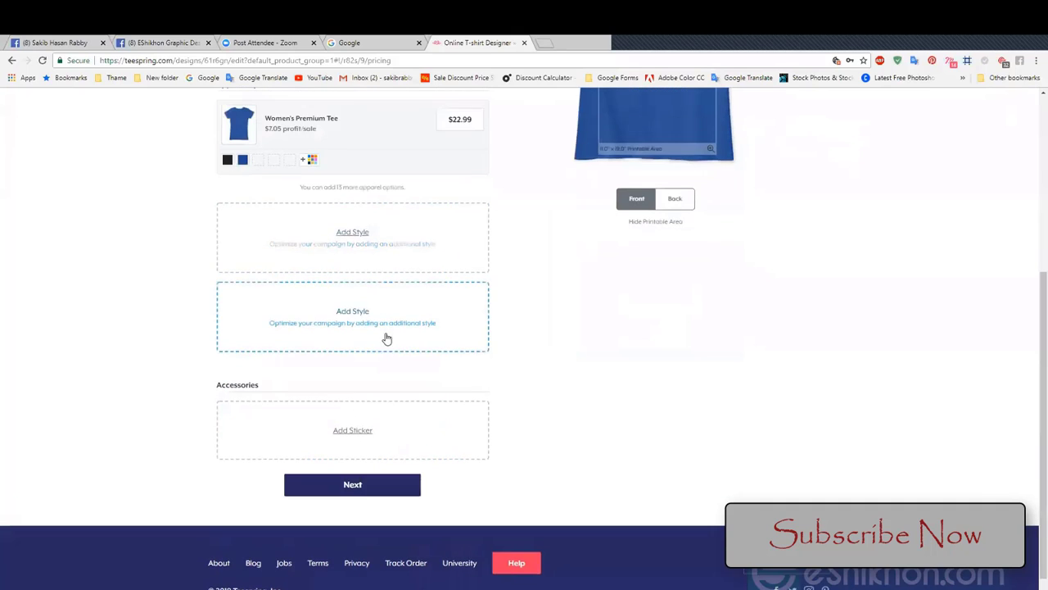
scroll(393, 199, up, 1)
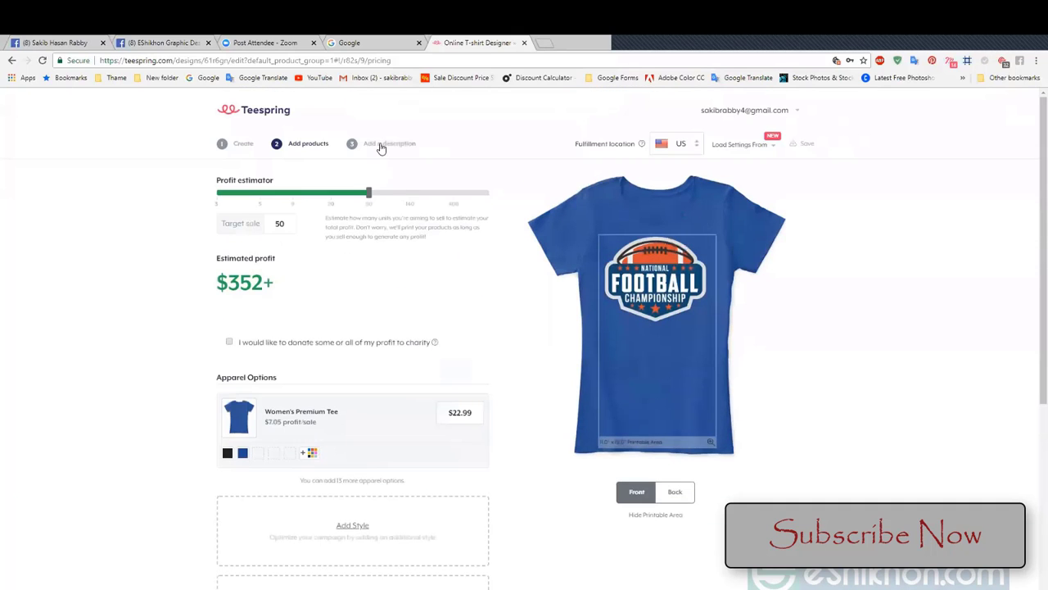
click(380, 146)
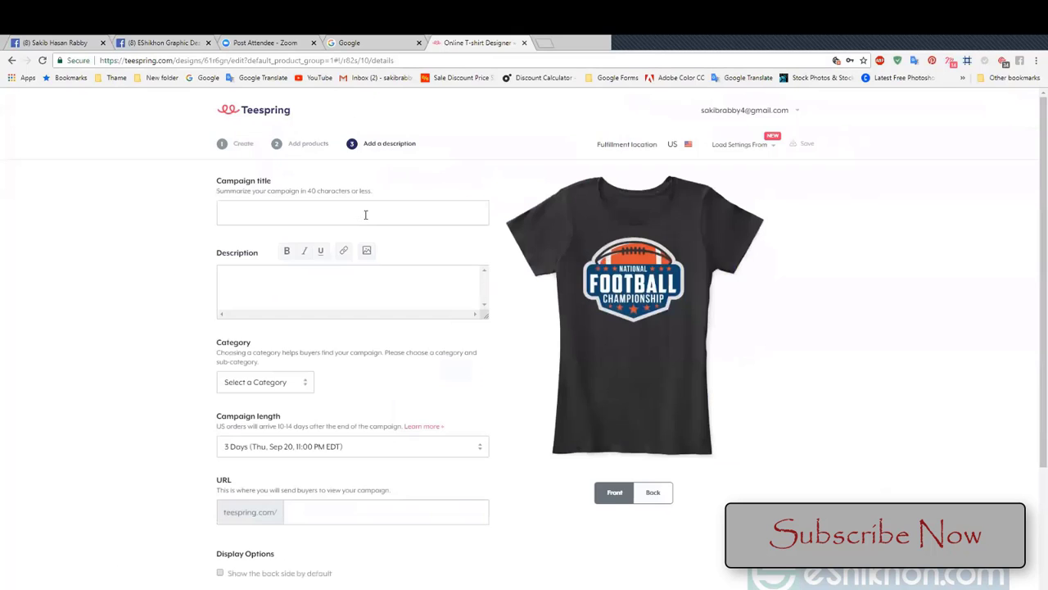
click(369, 300)
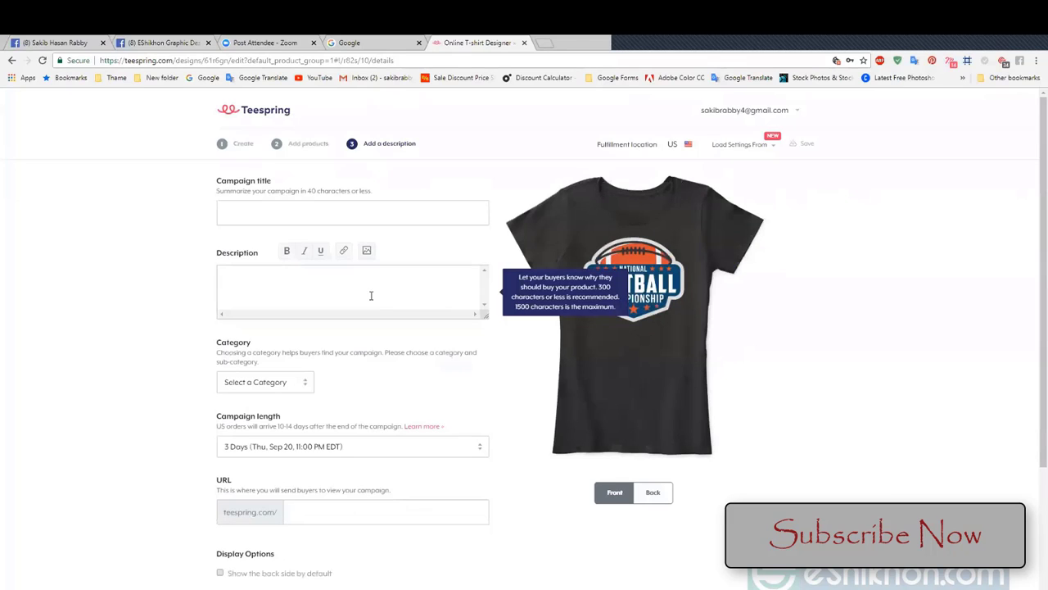
- Open the Teespring home page and browse its products from Staff Picks down to Featured Creators
click(274, 113)
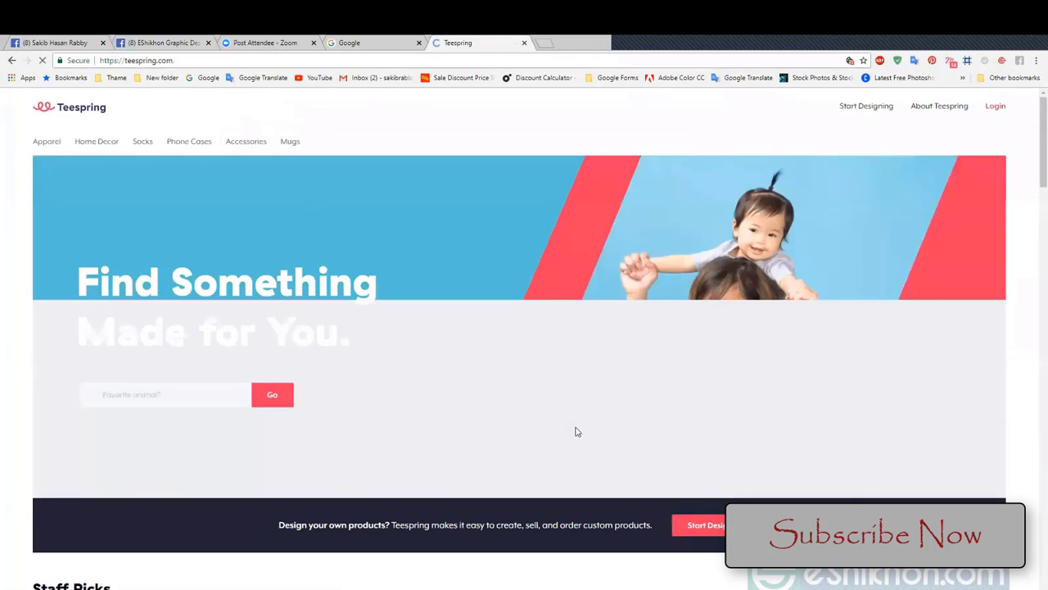
scroll(533, 414, down, 3)
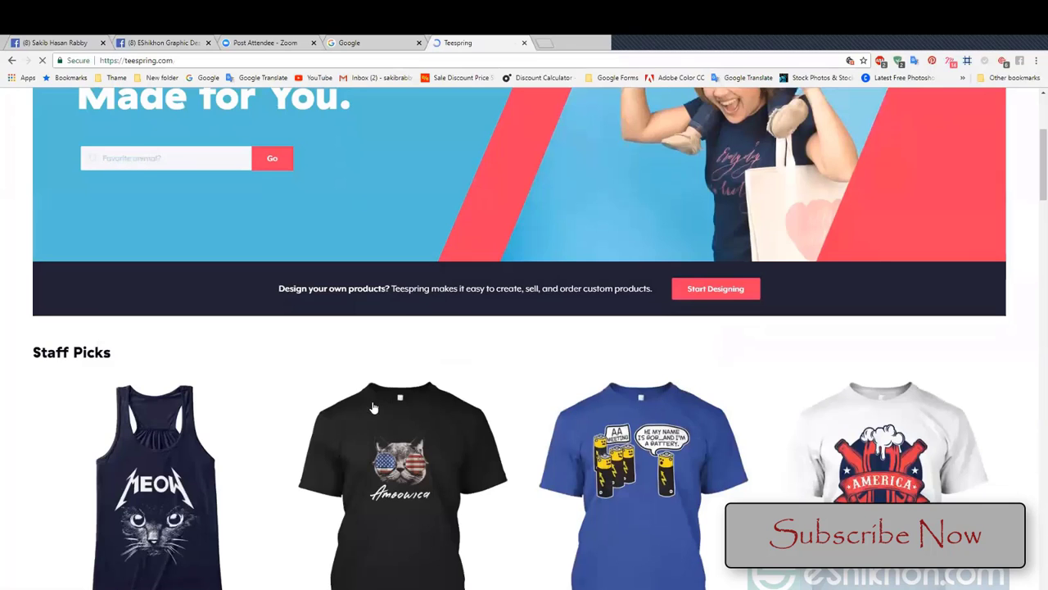
scroll(344, 416, down, 8)
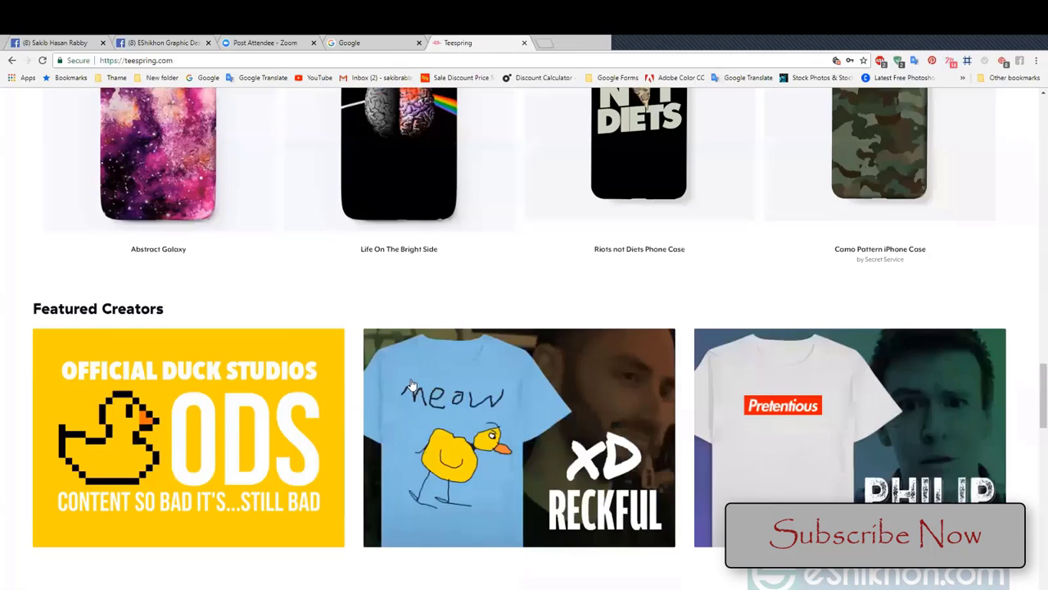
- Browse the home page's Leggings section and open the "2/15 - I Will Cut You Unicorn" product page
scroll(415, 380, down, 3)
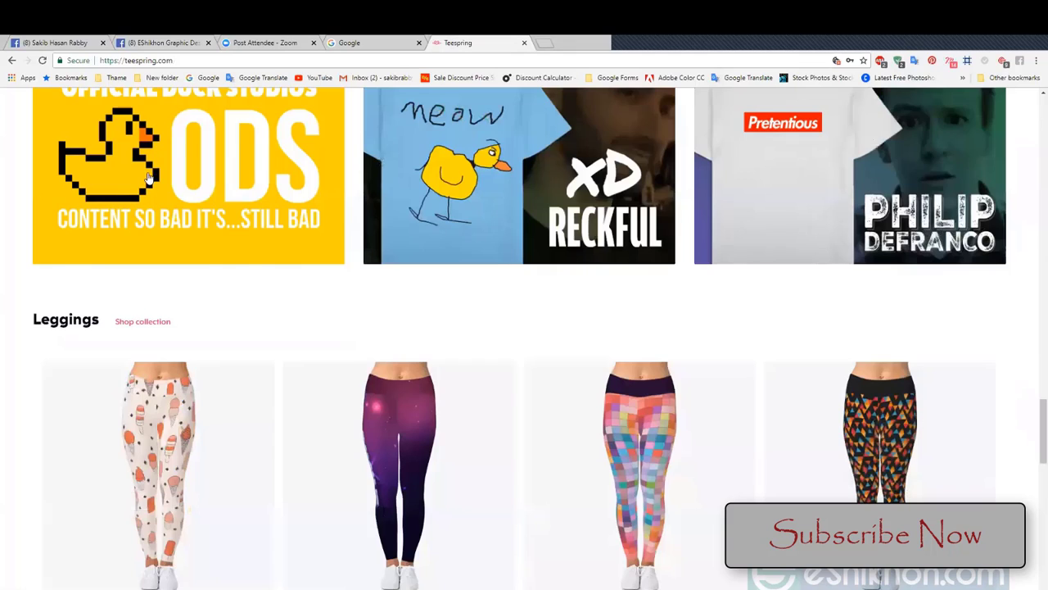
scroll(190, 262, down, 7)
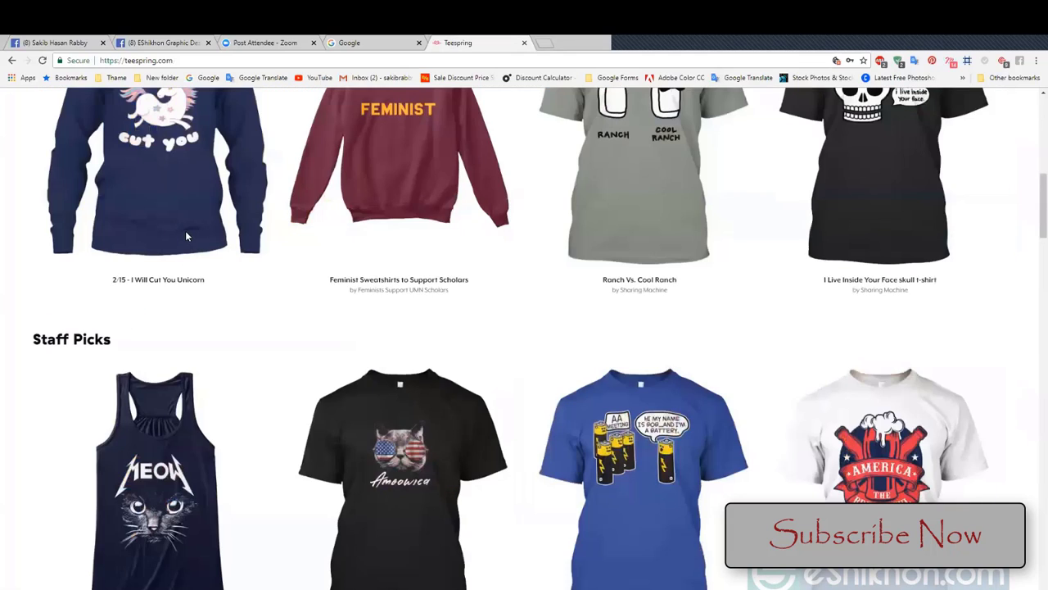
scroll(185, 235, up, 2)
click(185, 236)
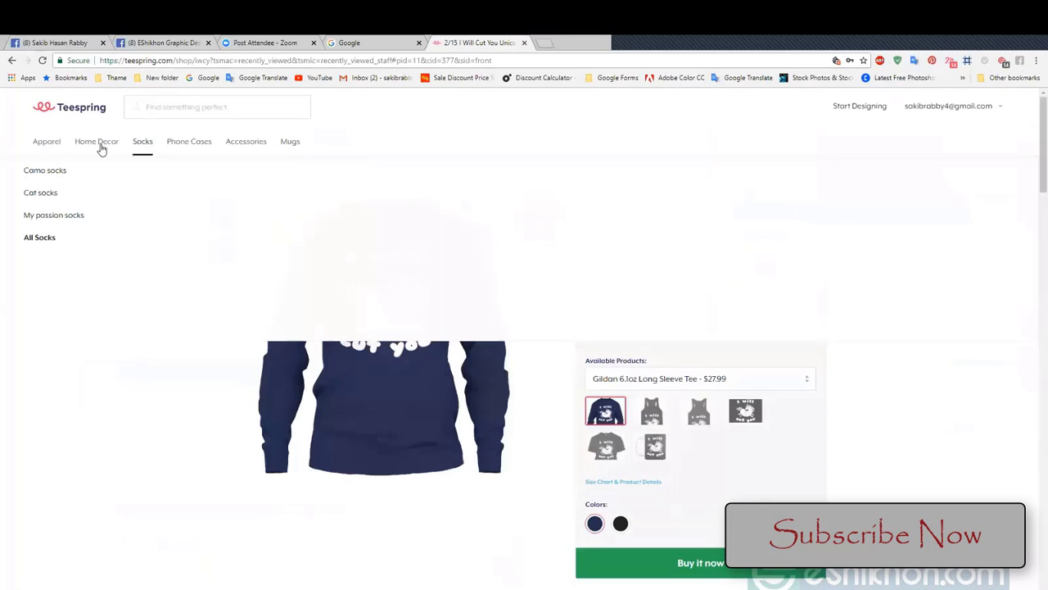
- Open the Holiday apparel category and browse its first page of results down to the page footer
mouse_move(59, 146)
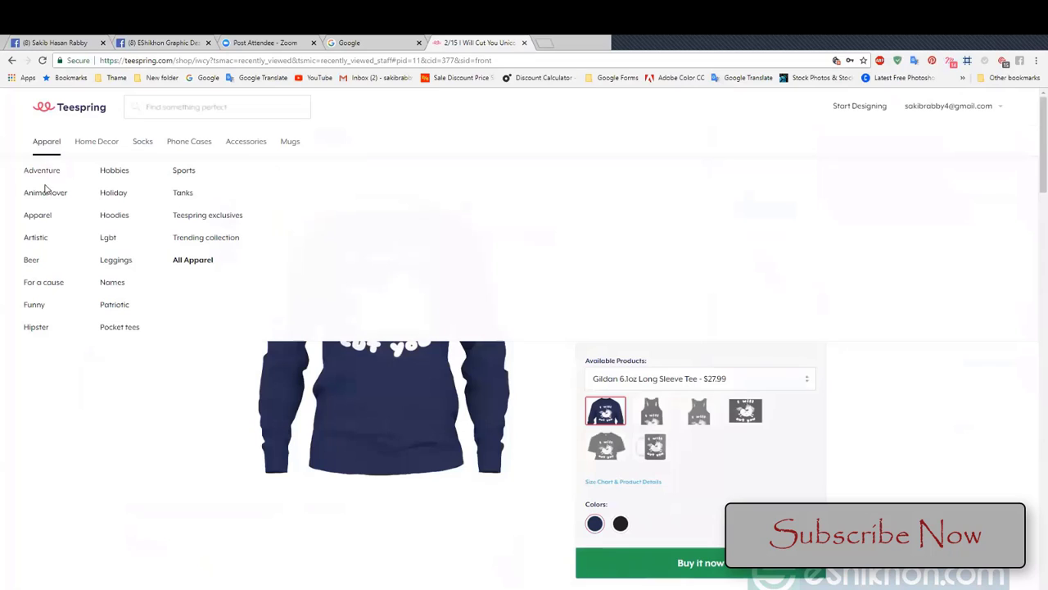
click(114, 199)
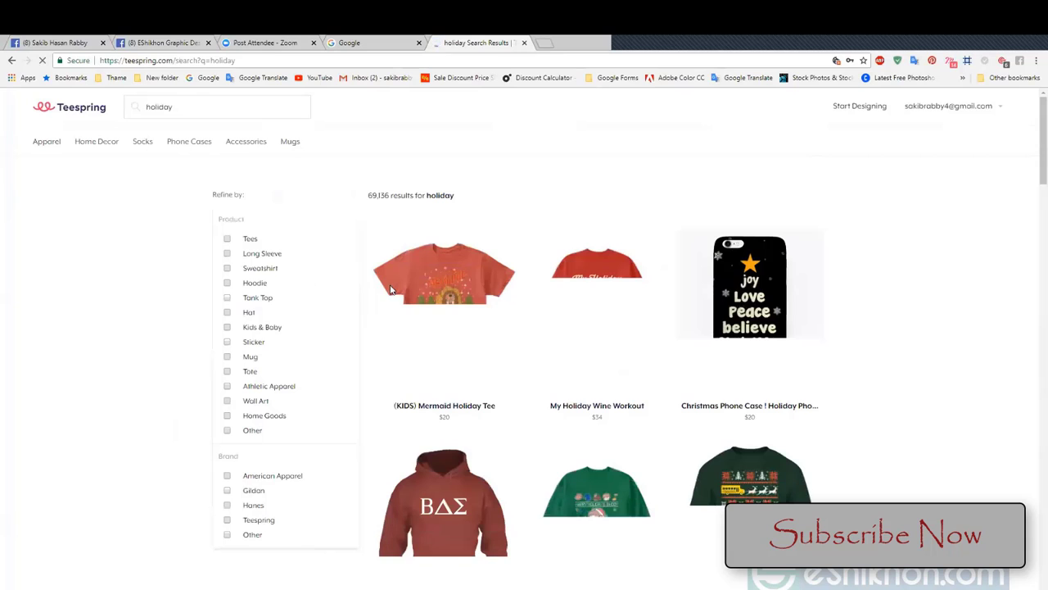
scroll(556, 343, down, 1)
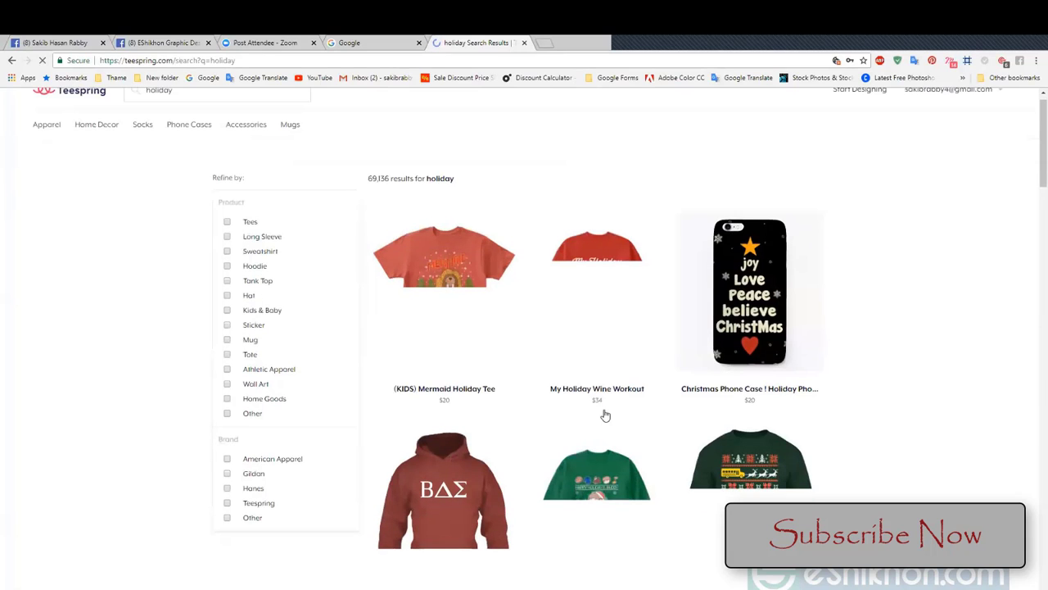
scroll(605, 416, down, 1)
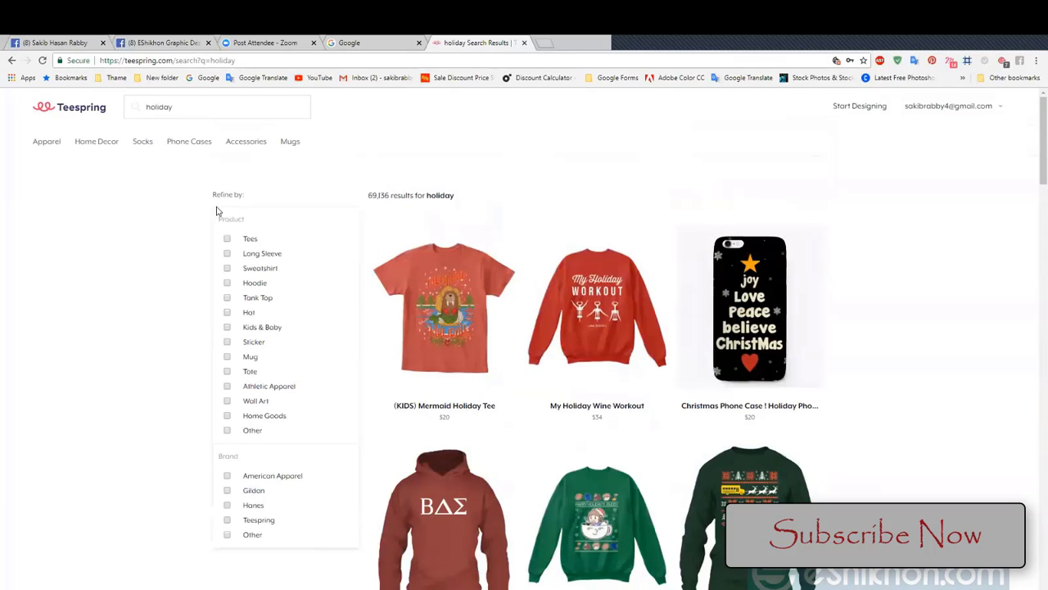
scroll(470, 396, down, 1)
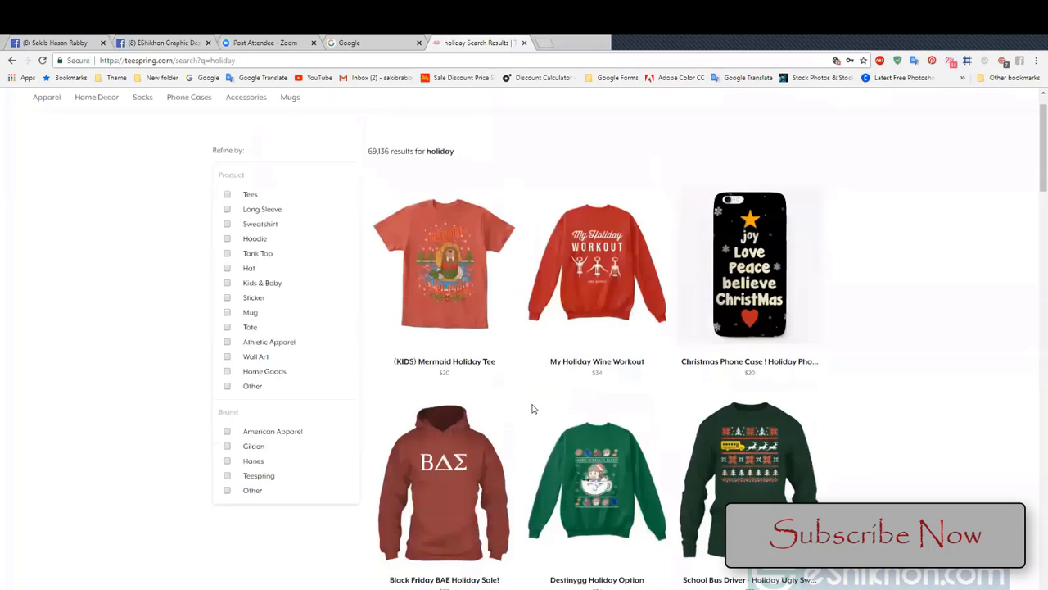
scroll(537, 407, down, 6)
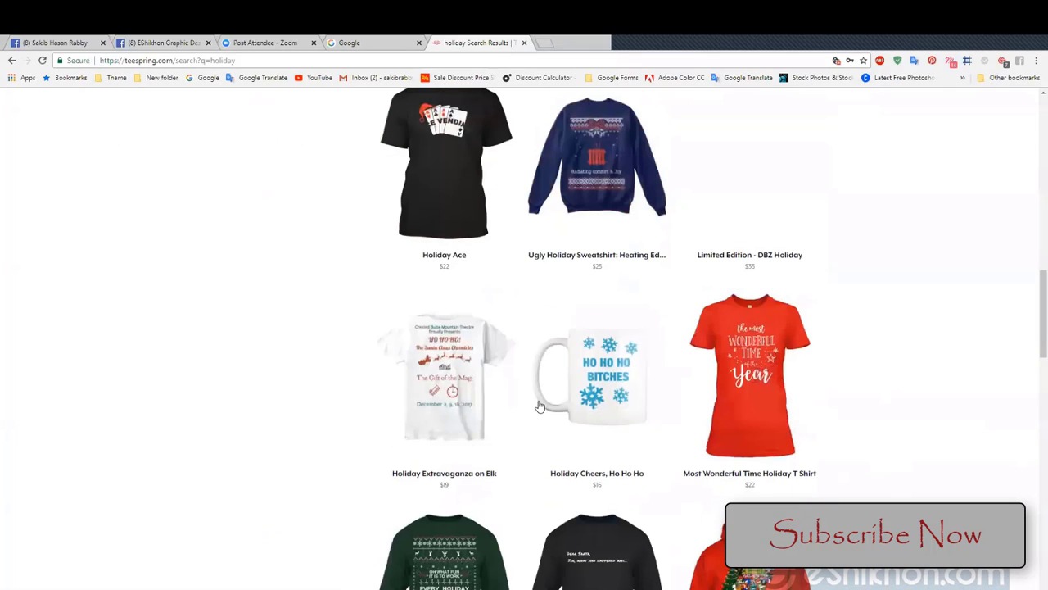
scroll(539, 407, down, 10)
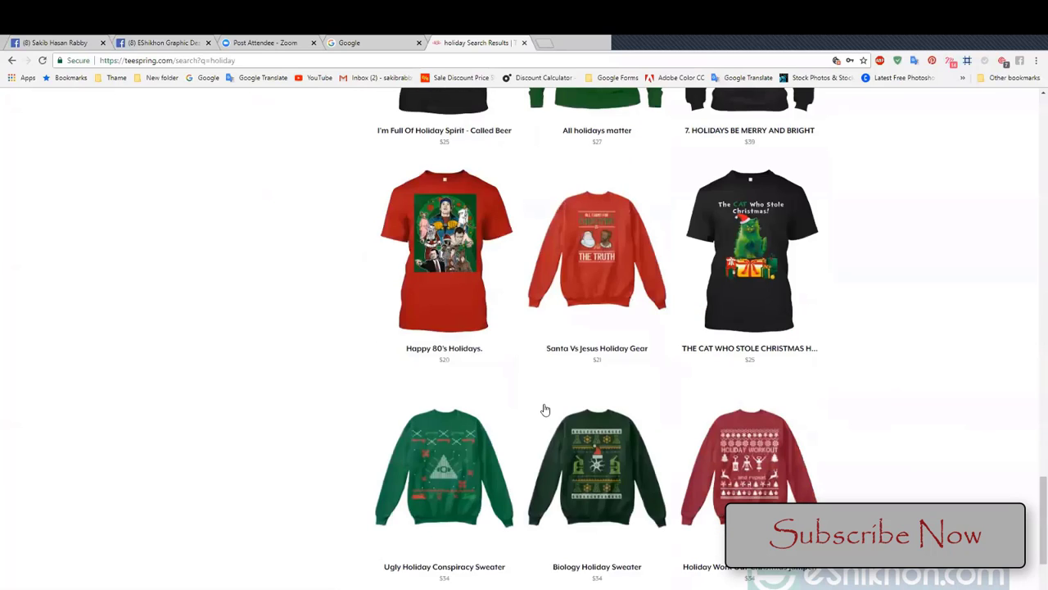
scroll(546, 407, down, 2)
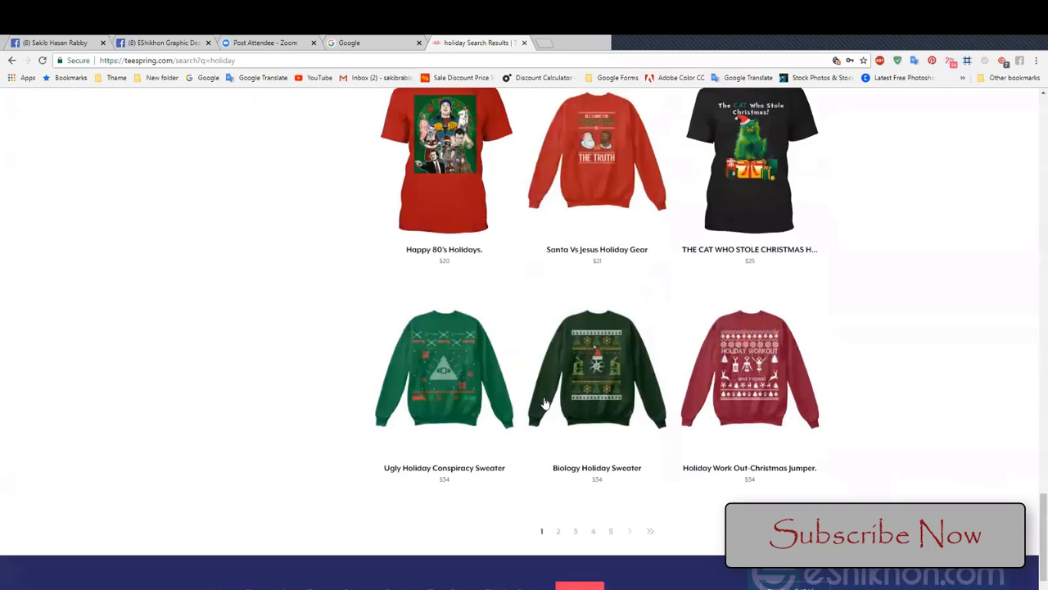
scroll(545, 401, down, 2)
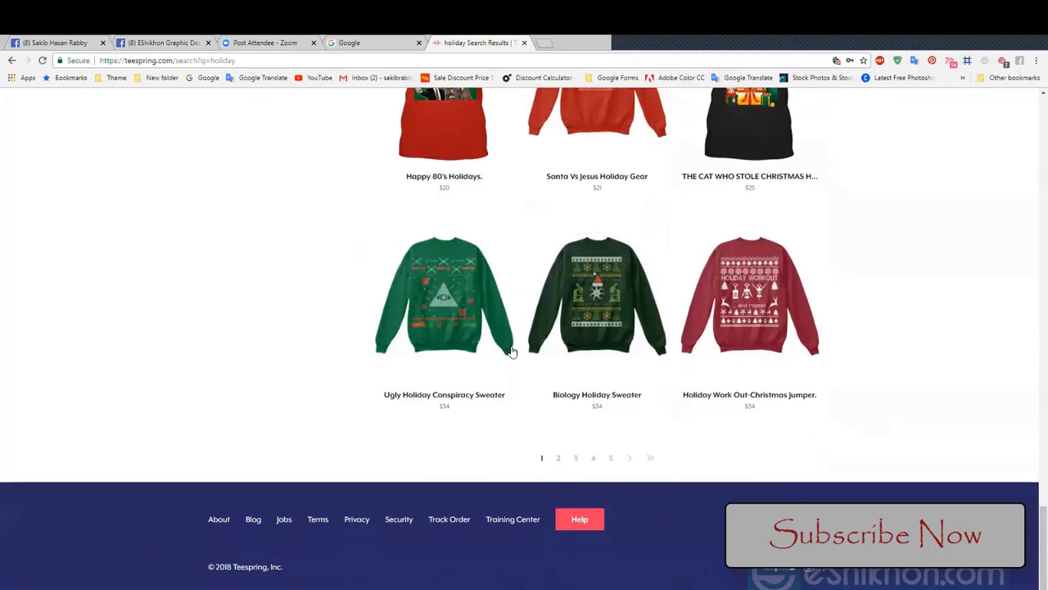
- Filter the holiday results to the Hat product type, review the hats, and clear the filter
scroll(511, 351, up, 2)
scroll(546, 329, up, 8)
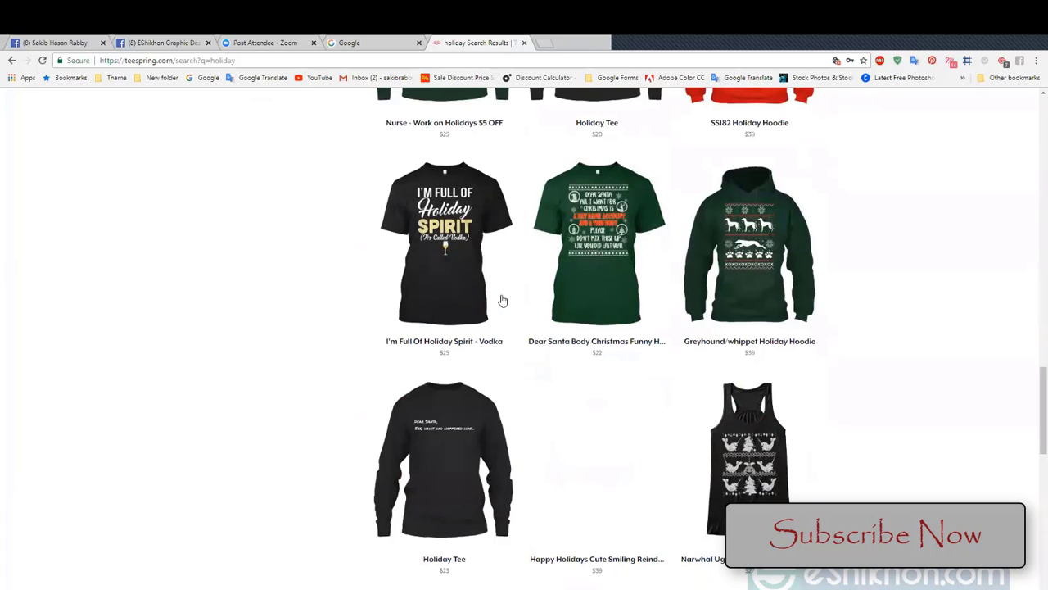
scroll(517, 280, up, 1)
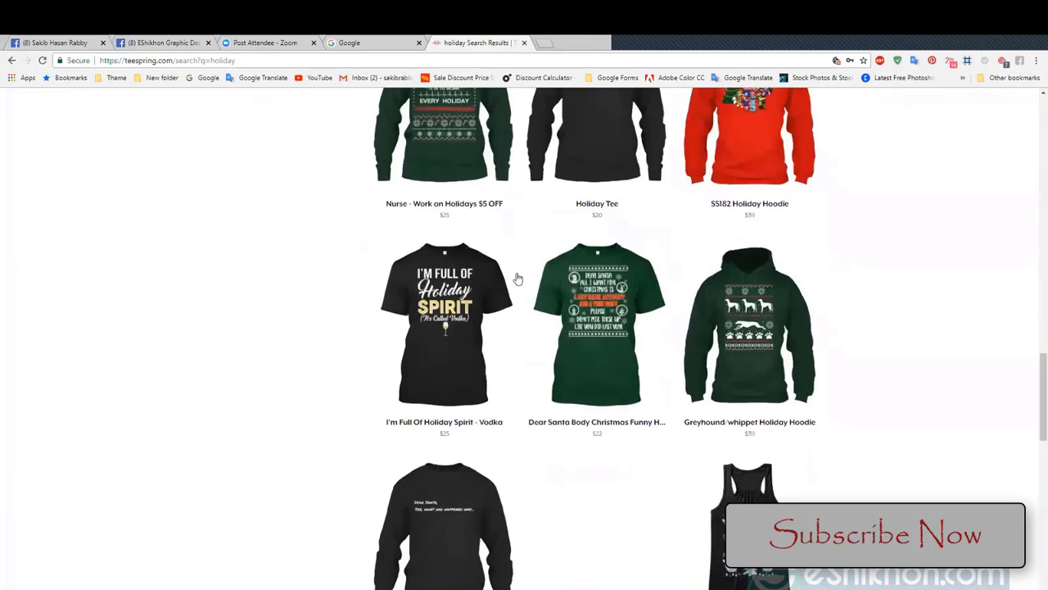
scroll(517, 280, up, 5)
scroll(525, 277, up, 3)
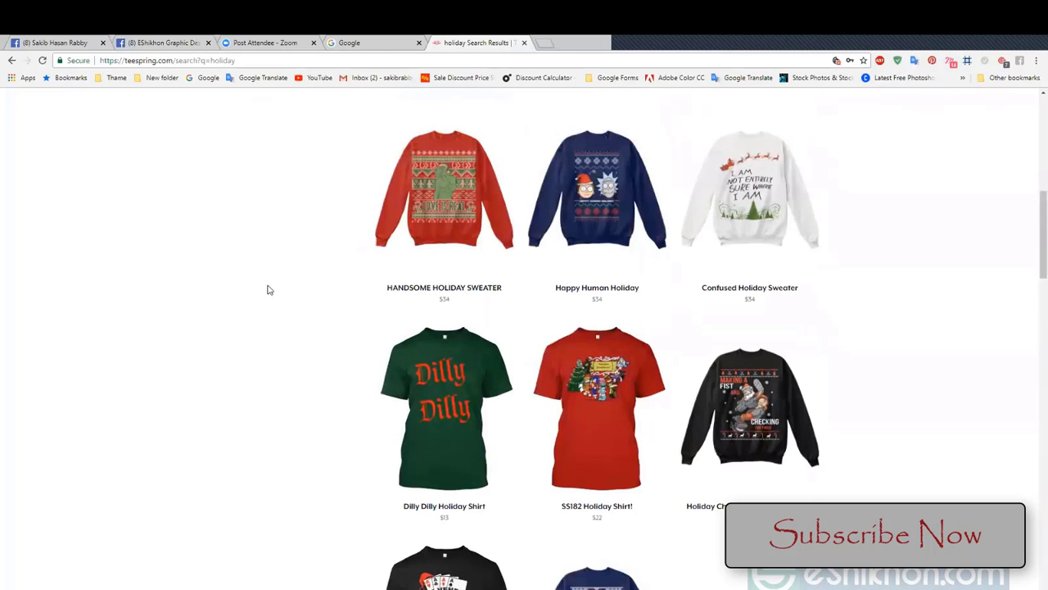
scroll(248, 254, up, 5)
click(227, 312)
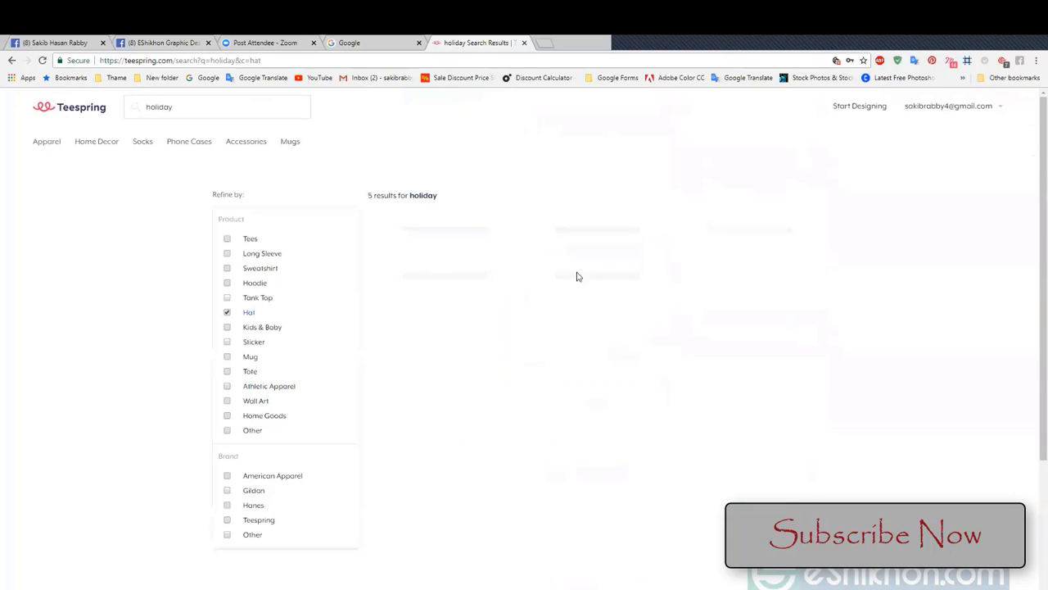
scroll(635, 374, down, 1)
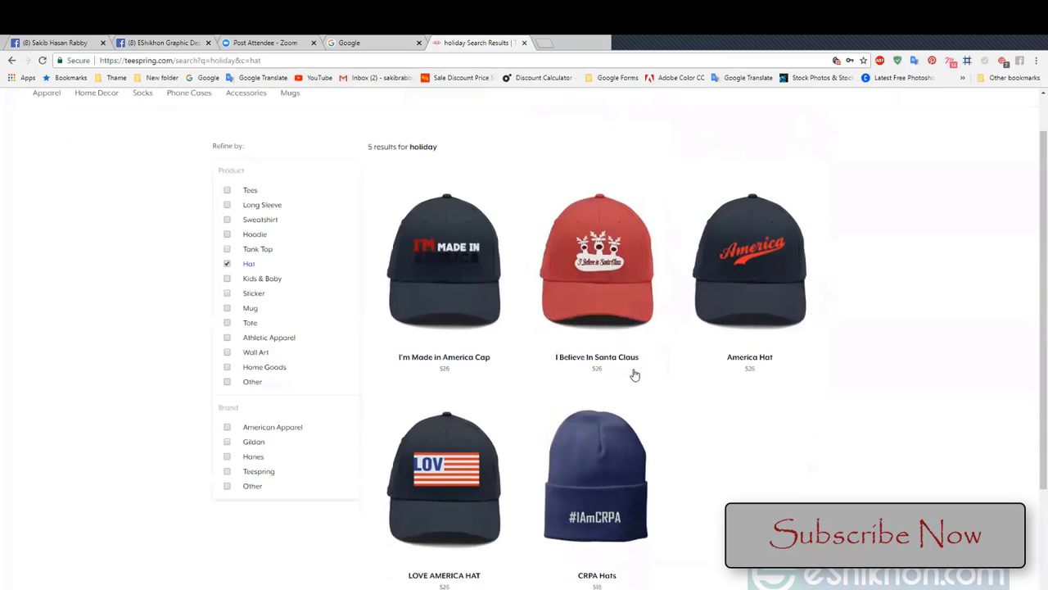
scroll(634, 374, down, 1)
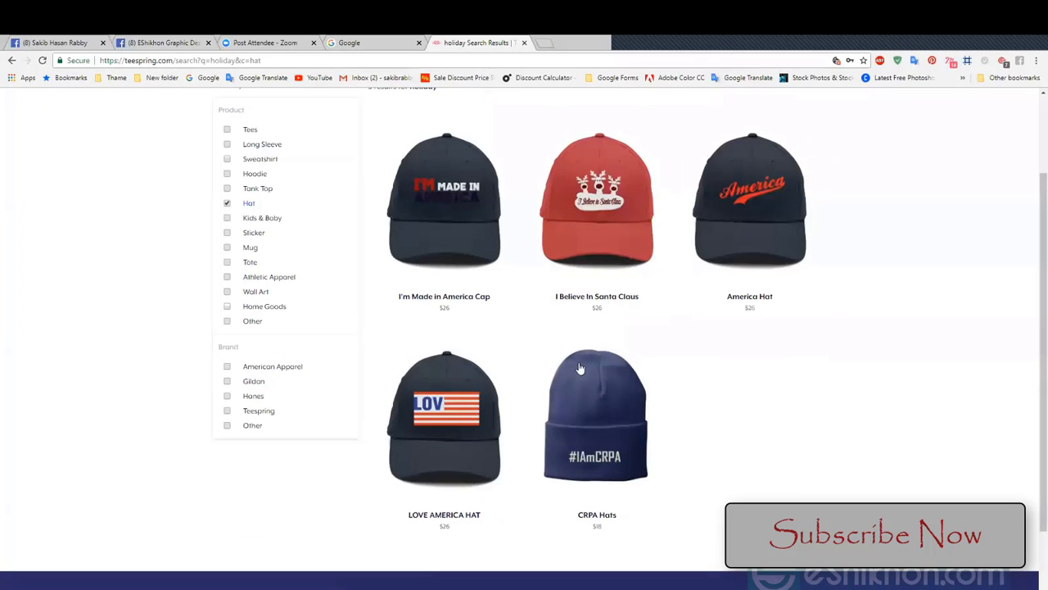
scroll(598, 309, up, 1)
scroll(227, 305, up, 2)
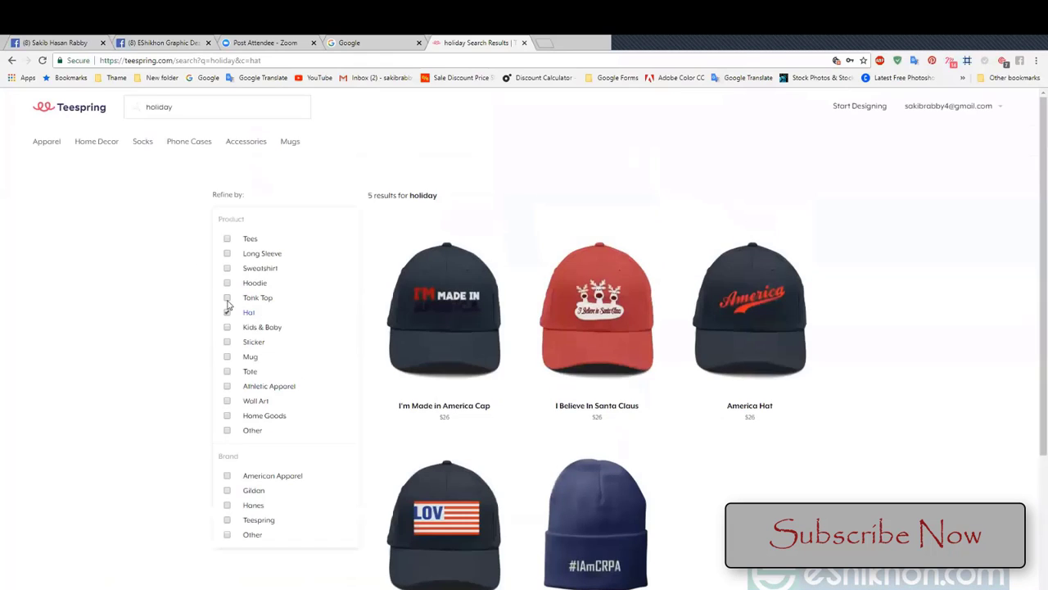
click(226, 314)
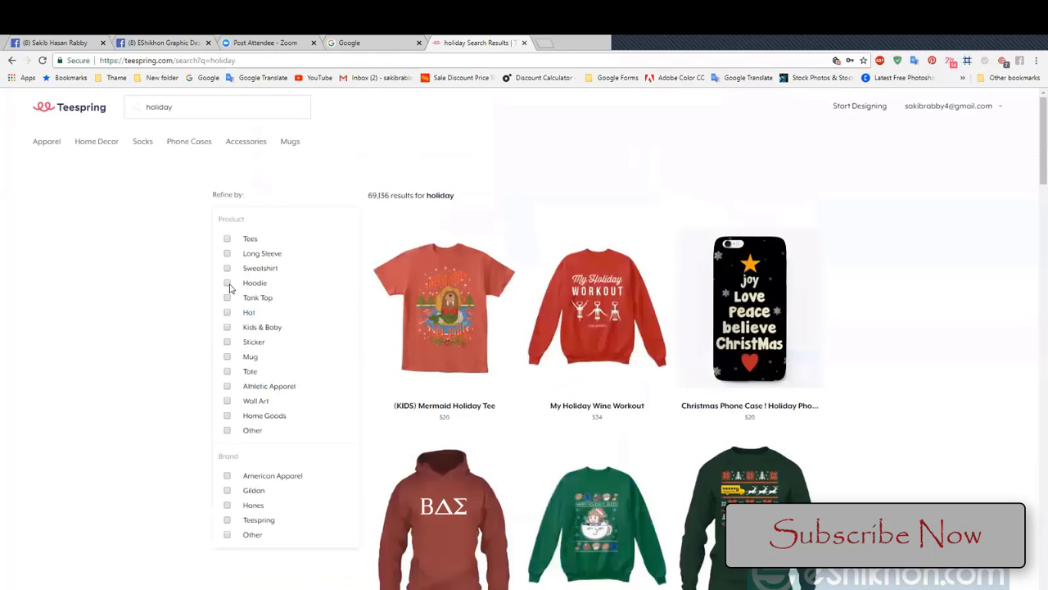
- Filter the holiday results by Hoodie and by Long Sleeve in turn, clearing each filter after viewing
click(227, 283)
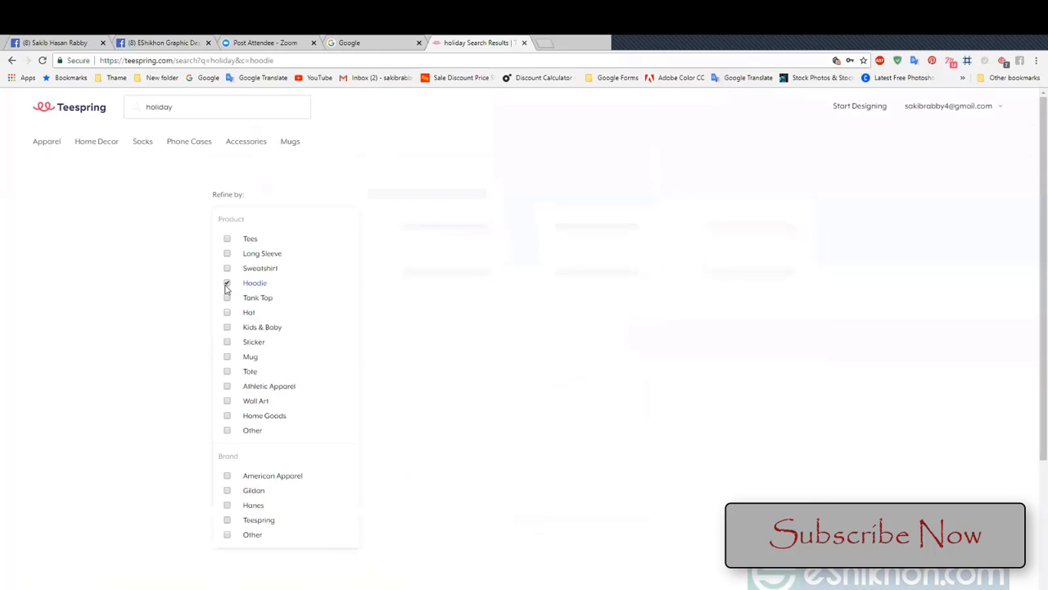
click(226, 284)
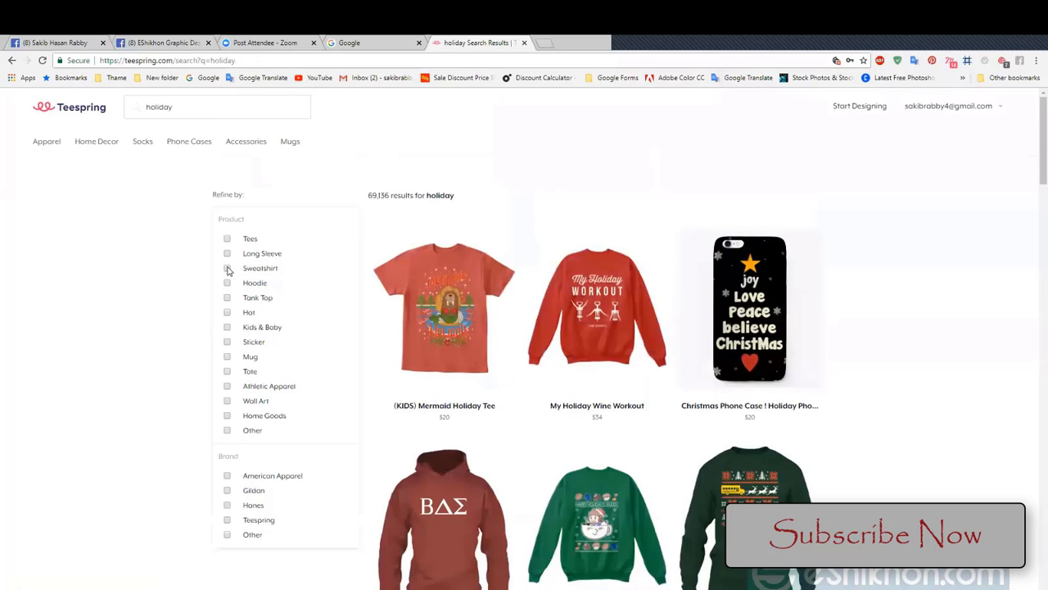
click(227, 254)
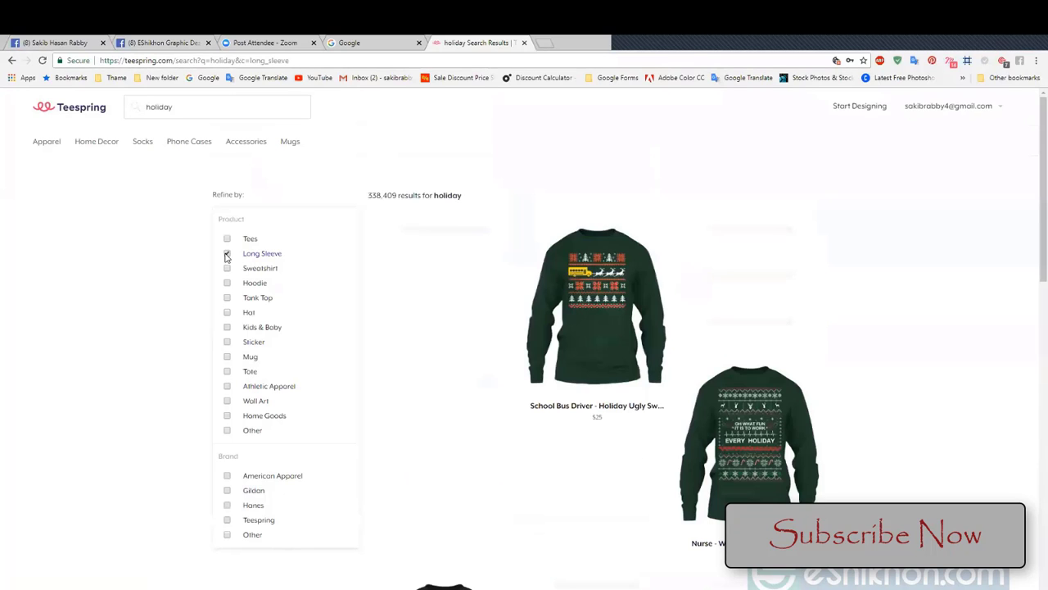
click(227, 254)
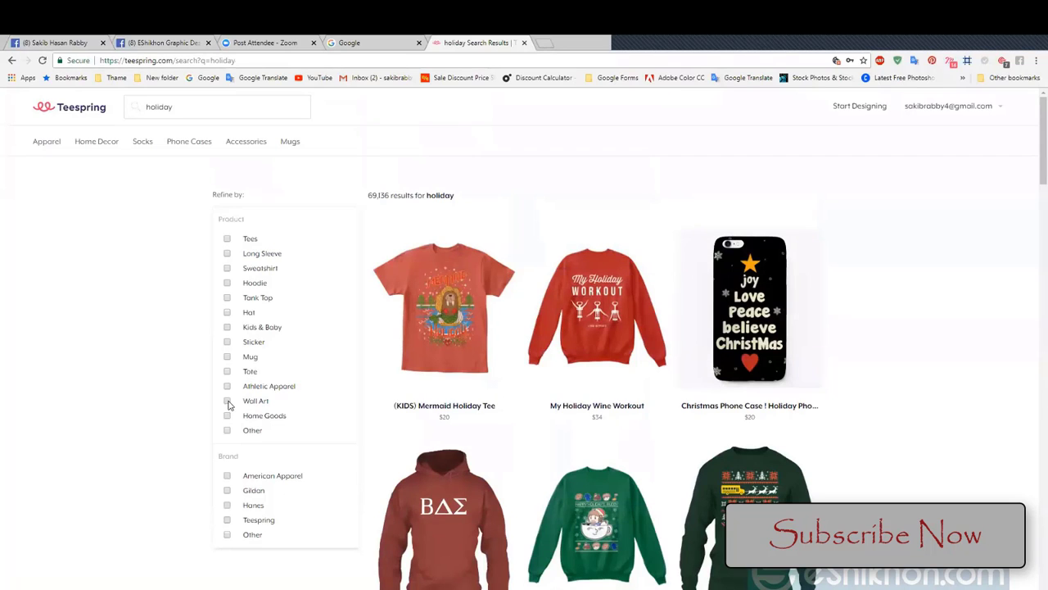
- View the holiday results filtered to Wall Art, and remove that filter again
click(228, 402)
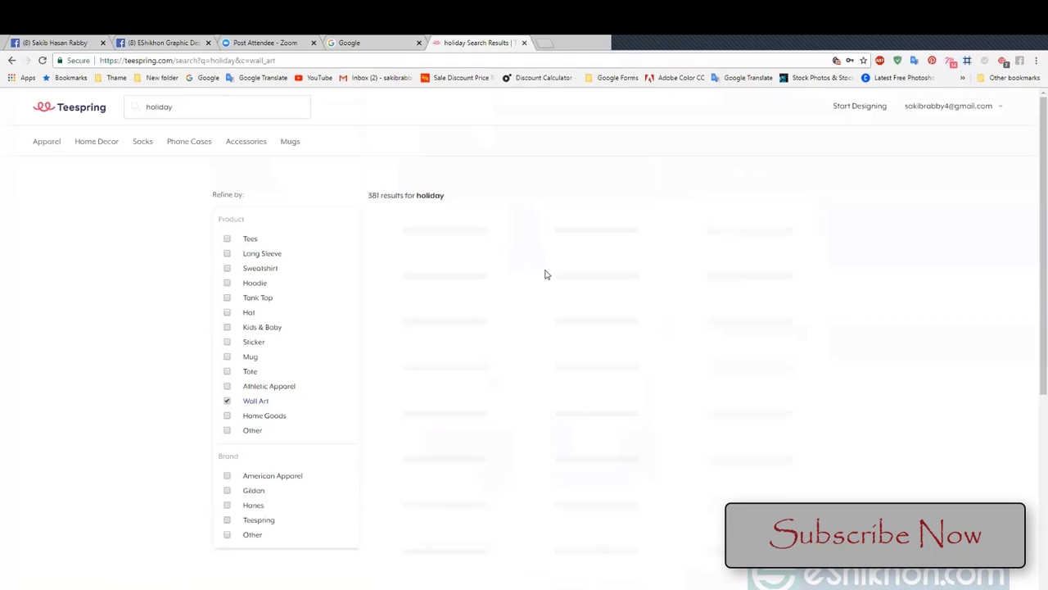
scroll(545, 274, down, 1)
scroll(545, 273, up, 1)
click(229, 401)
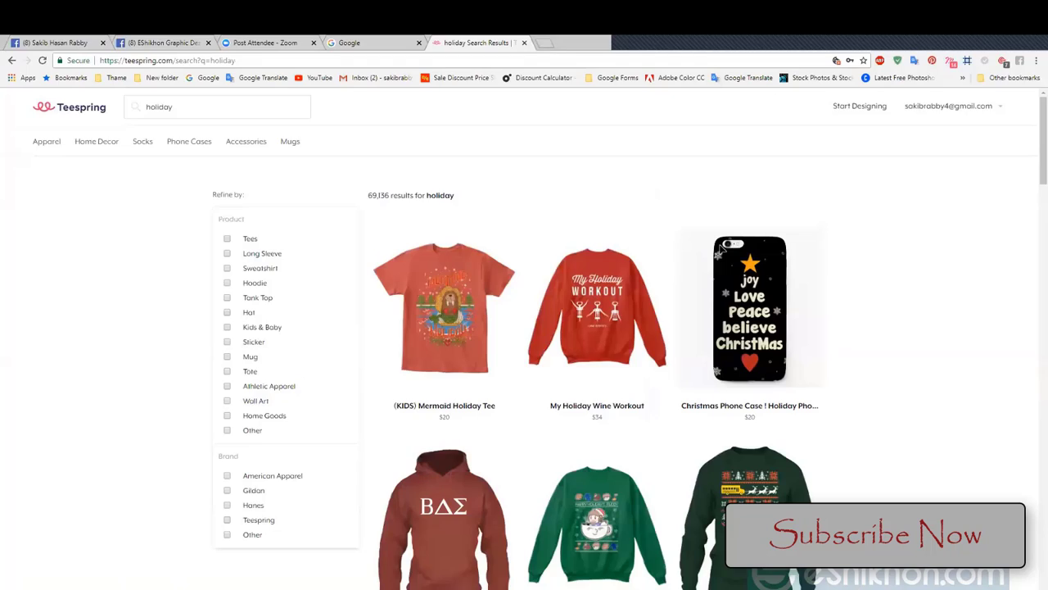
- Open the (KIDS) Mermaid Holiday Tee product page, view its front image in a separate tab, and return to the product page
key(alt+Tab)
right_click(453, 290)
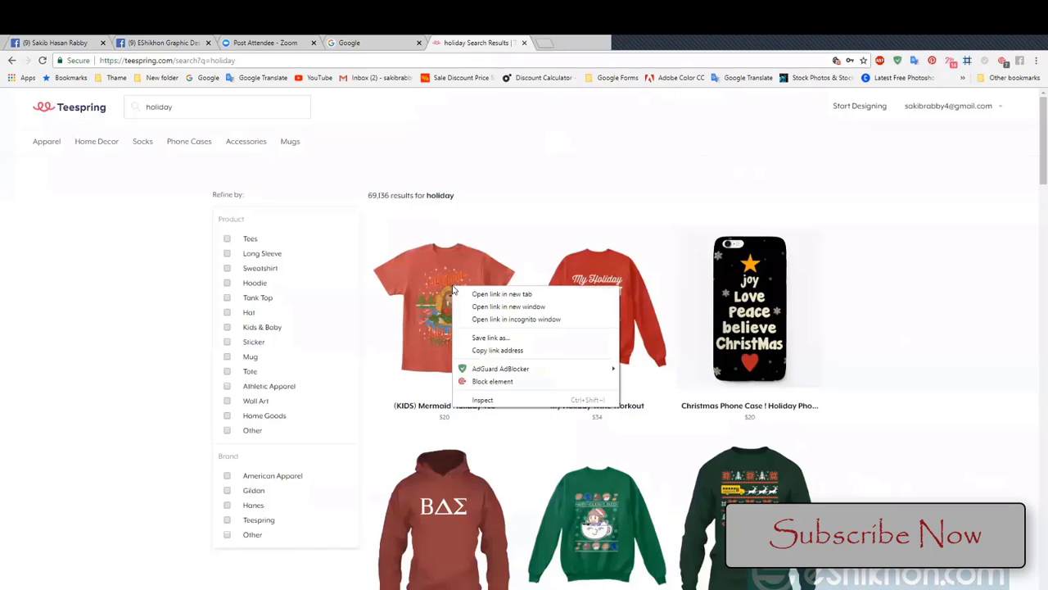
click(404, 260)
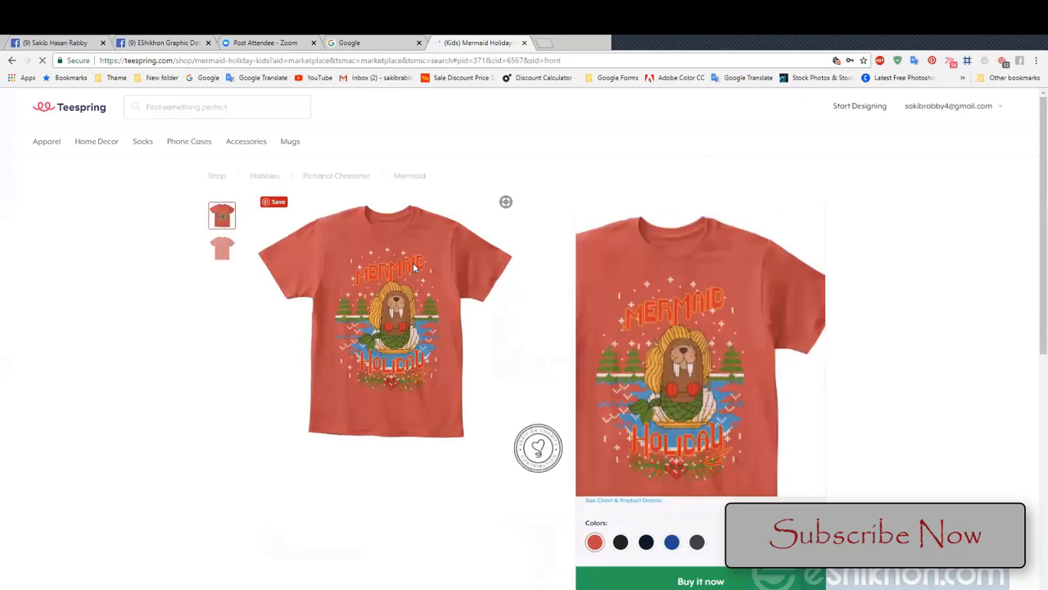
middle_click(453, 274)
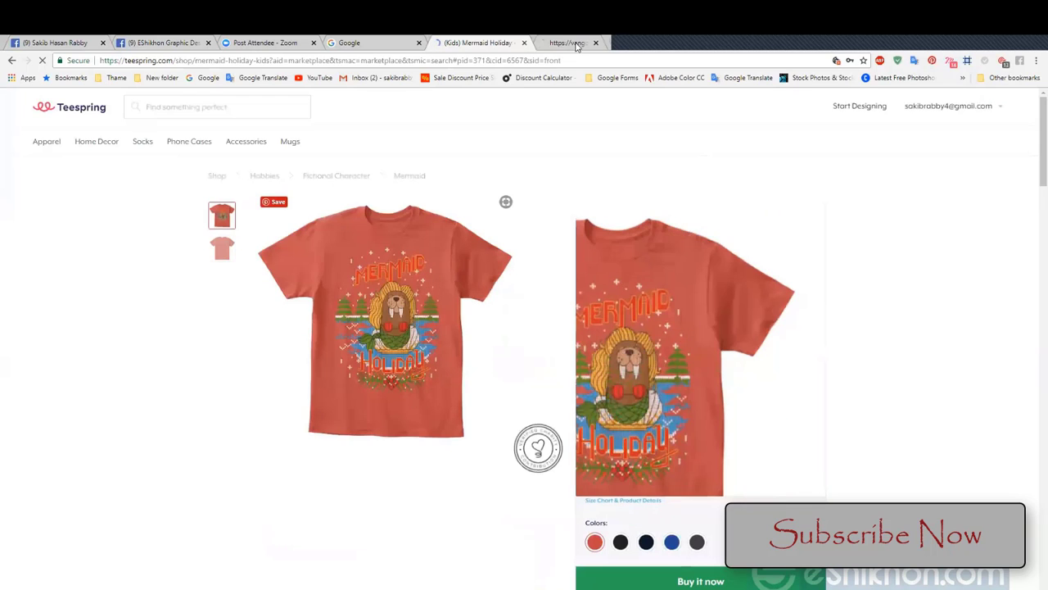
key(ctrl+Tab)
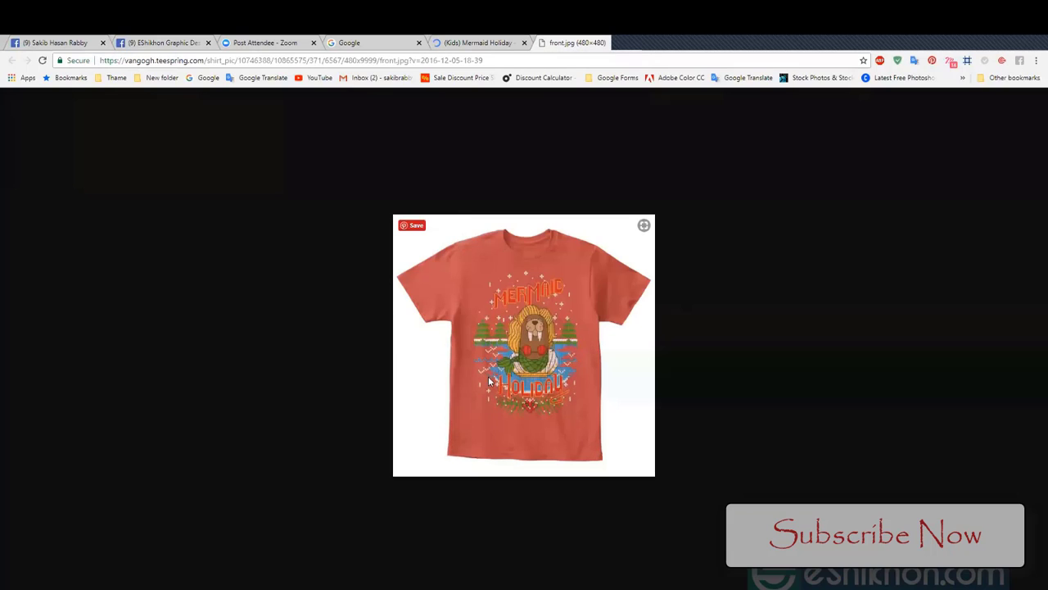
click(465, 43)
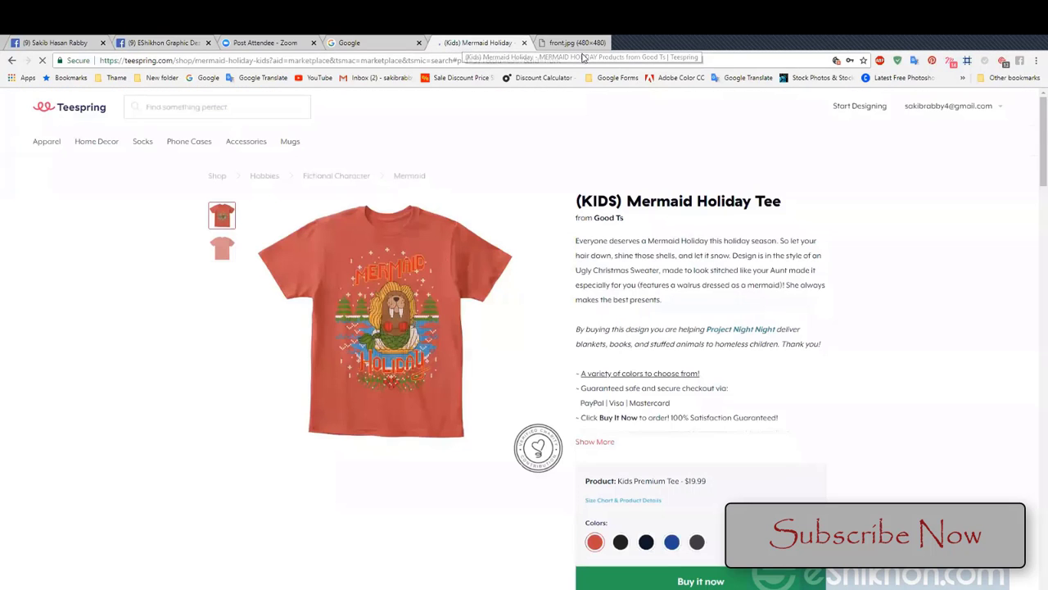